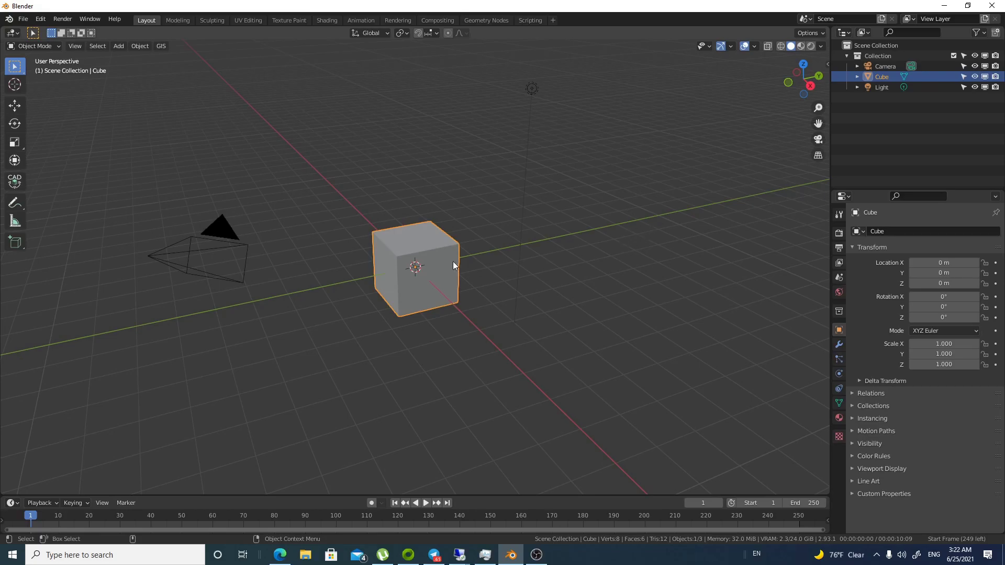
# Step: Move the cube about 2.14 m straight up along the Z axis
pyautogui.hotkey('shift', 'space')
pyautogui.press('g')
pyautogui.moveTo(416, 243); pyautogui.dragTo(413, 170)
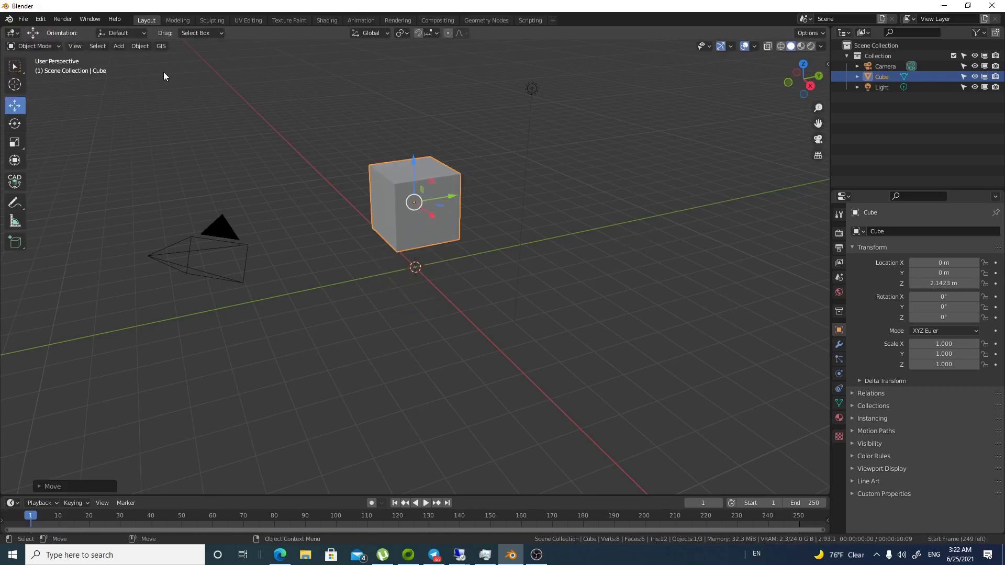
pyautogui.click(119, 49)
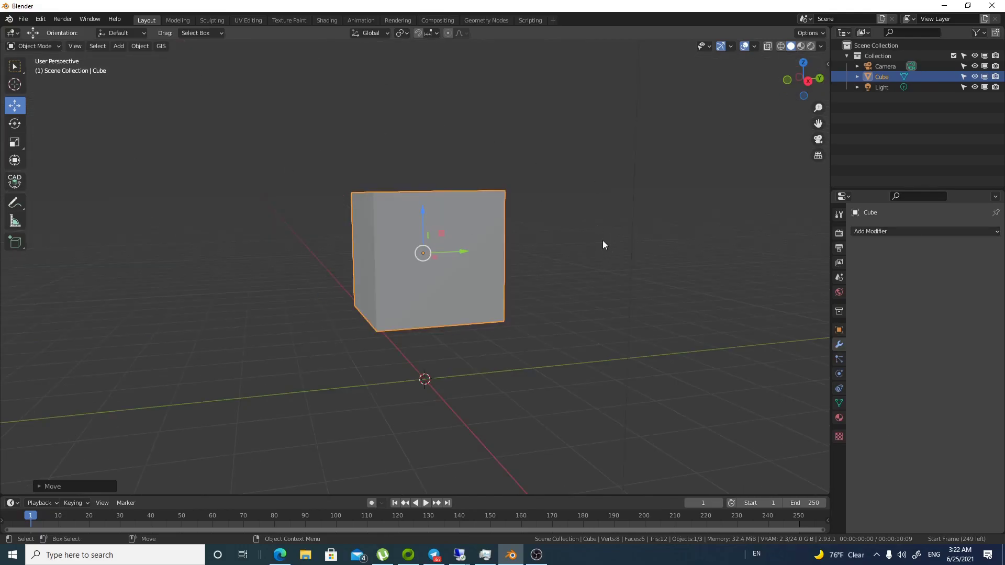
# Step: Subdivide the cube to level 3 with the RBDLab paint tools, without Catmull Clark, and apply the subdivision
pyautogui.click(827, 64)
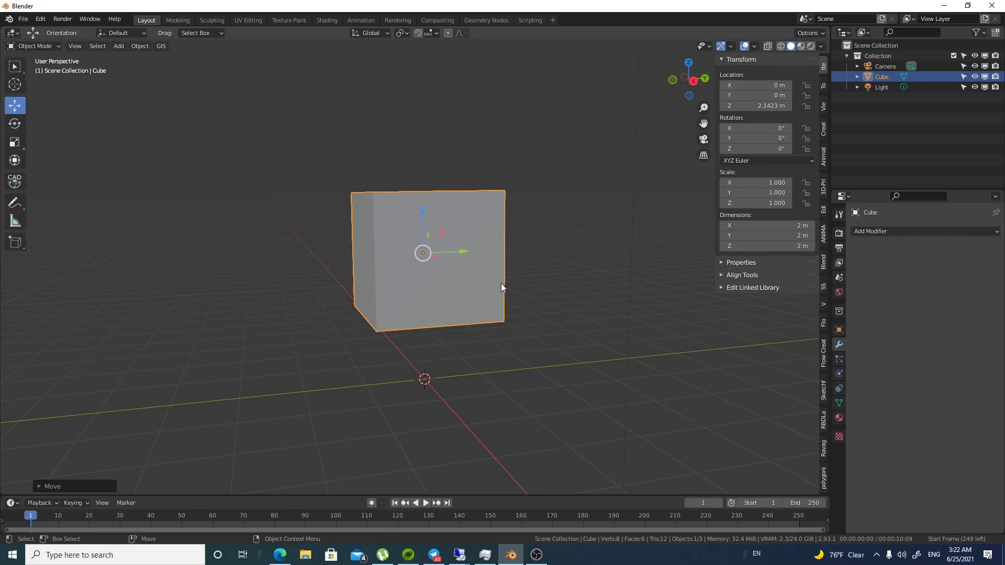
pyautogui.click(823, 418)
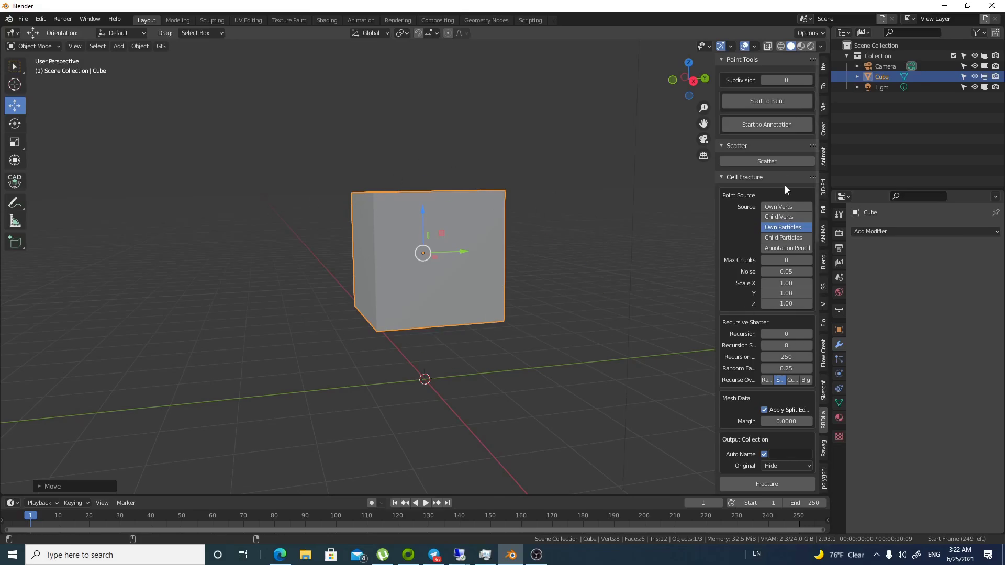
pyautogui.click(811, 80)
pyautogui.click(811, 79)
pyautogui.click(811, 79)
pyautogui.moveTo(498, 210); pyautogui.dragTo(486, 227, button='middle')
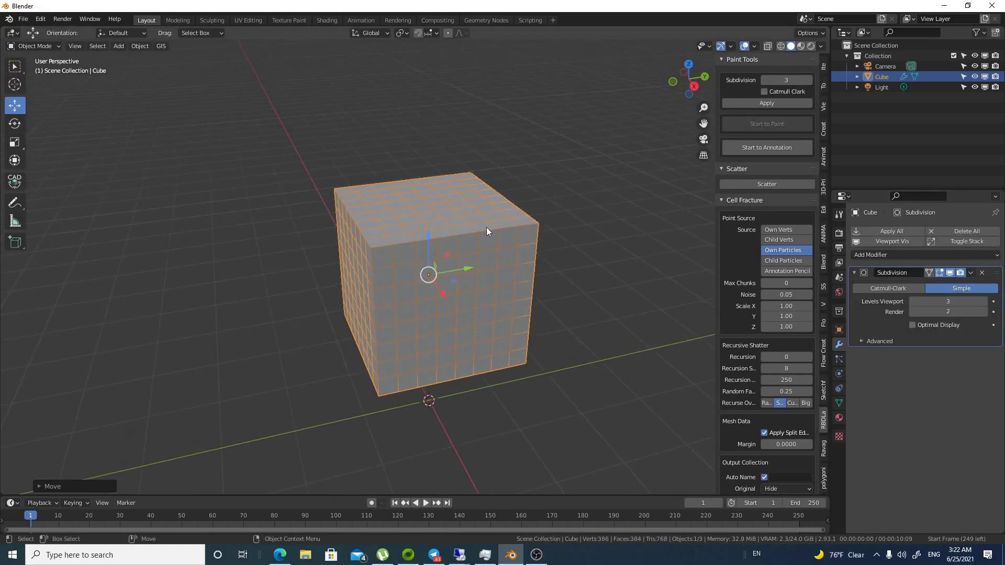
pyautogui.click(781, 104)
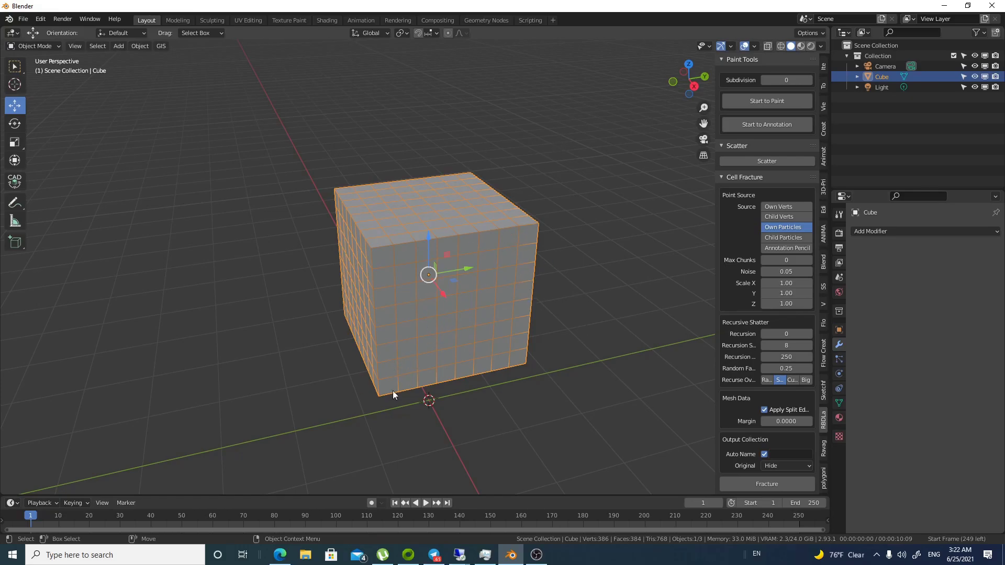
# Step: Paint a diagonal weight stripe from the lower to the opposite upper corner of the cube's front face, and end painting
pyautogui.click(767, 101)
pyautogui.moveTo(390, 382)
pyautogui.mouseDown()
pyautogui.moveTo(498, 249)
pyautogui.moveTo(418, 340)
pyautogui.moveTo(518, 246)
pyautogui.moveTo(371, 398)
pyautogui.moveTo(524, 209)
pyautogui.mouseUp()
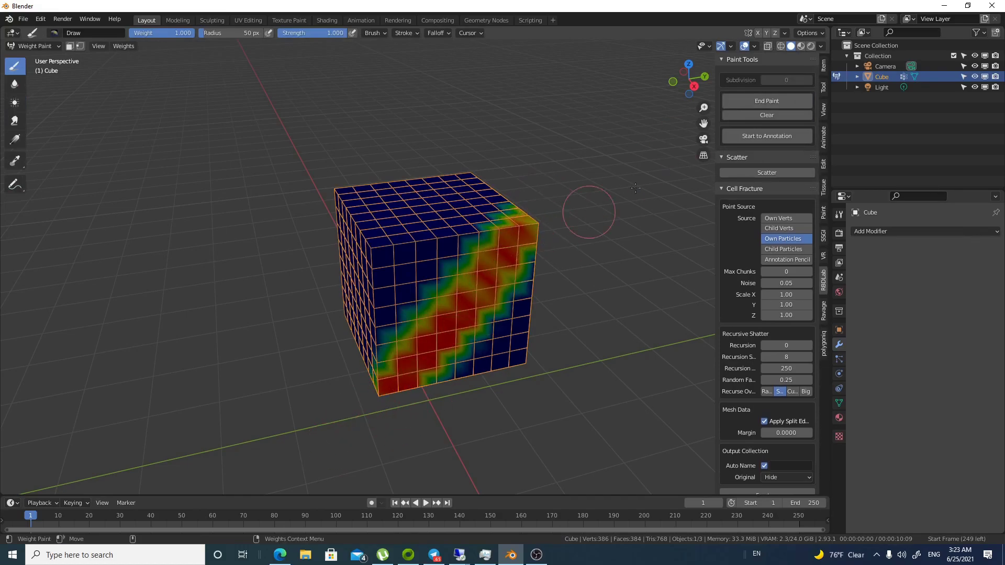
pyautogui.click(786, 103)
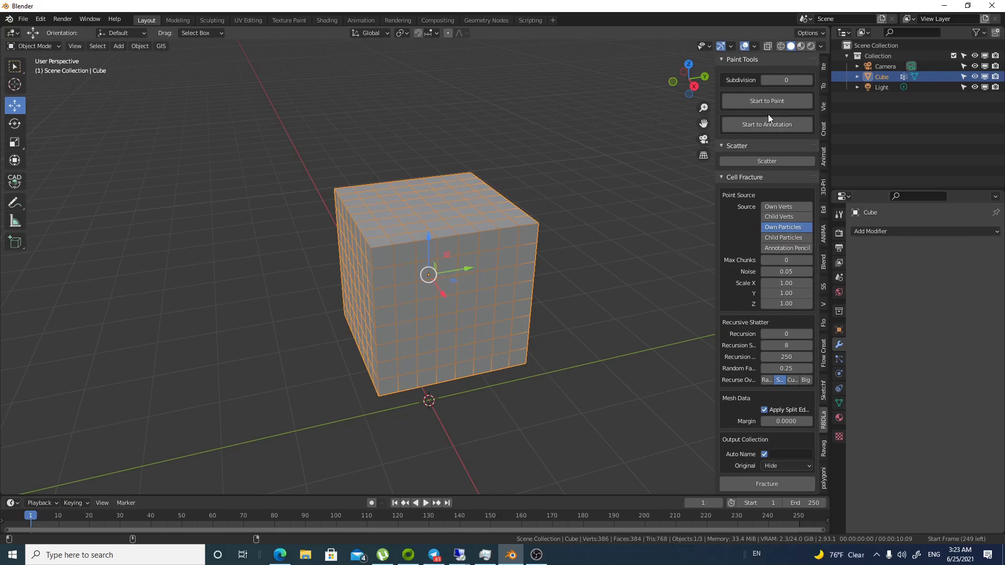
# Step: Draw several curved annotation strokes across the cube and end the annotation
pyautogui.click(774, 127)
pyautogui.moveTo(369, 408)
pyautogui.mouseDown()
pyautogui.moveTo(453, 220)
pyautogui.moveTo(485, 70)
pyautogui.mouseUp()
pyautogui.moveTo(423, 420); pyautogui.dragTo(546, 127)
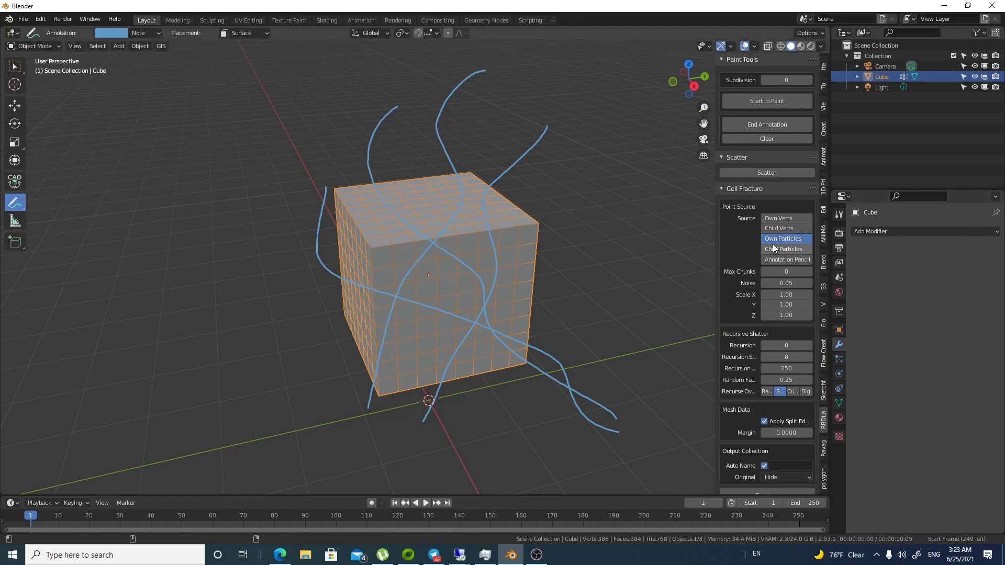
pyautogui.moveTo(716, 205); pyautogui.dragTo(671, 204)
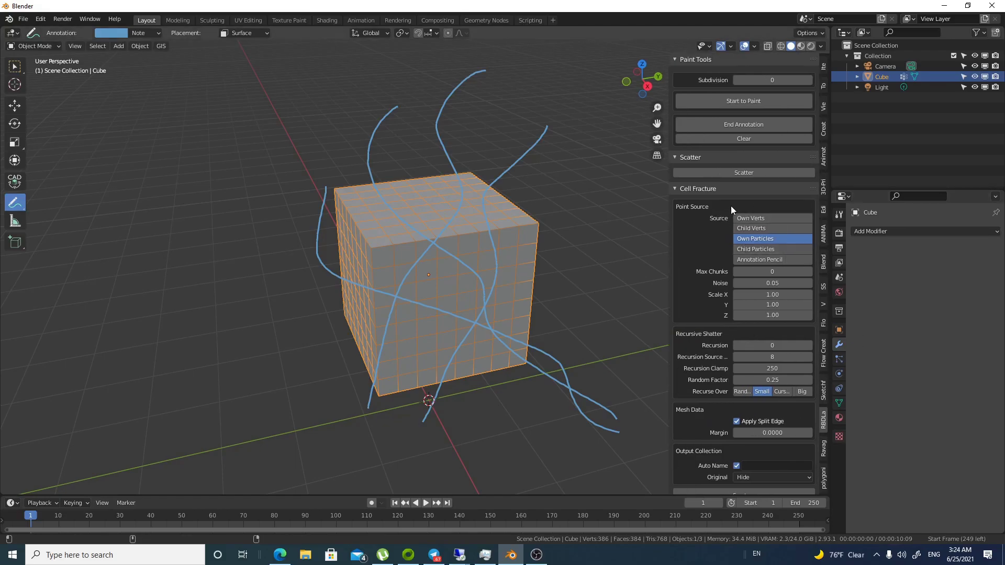
pyautogui.click(749, 125)
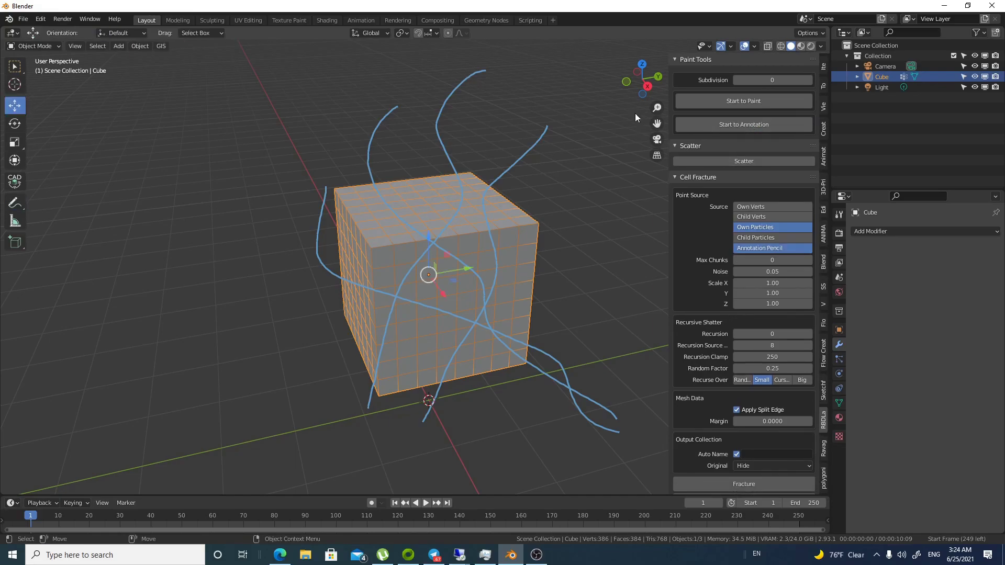
# Step: Scatter particles in the cube and leave only Own Particles as the Cell Fracture point source
pyautogui.click(745, 161)
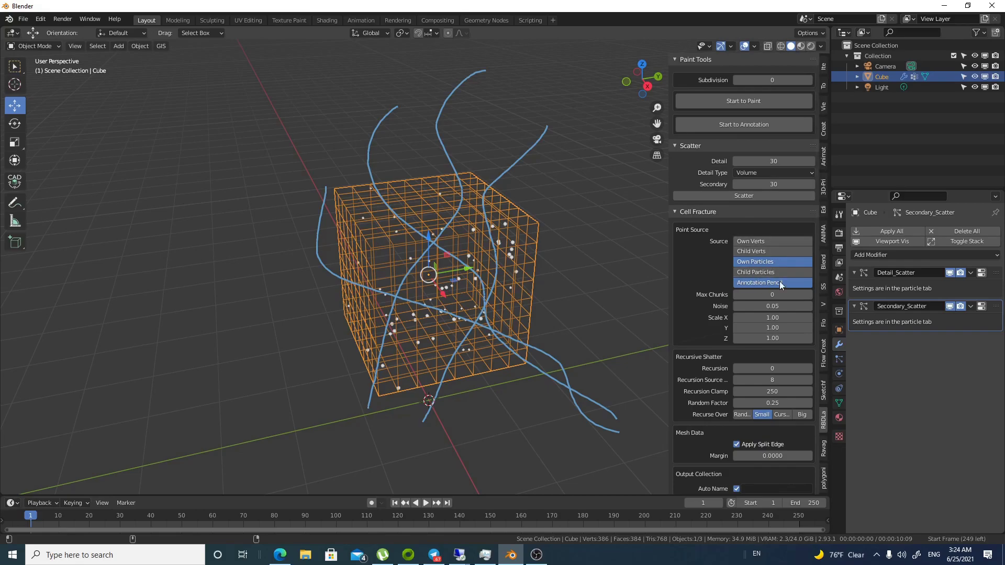
pyautogui.click(761, 262)
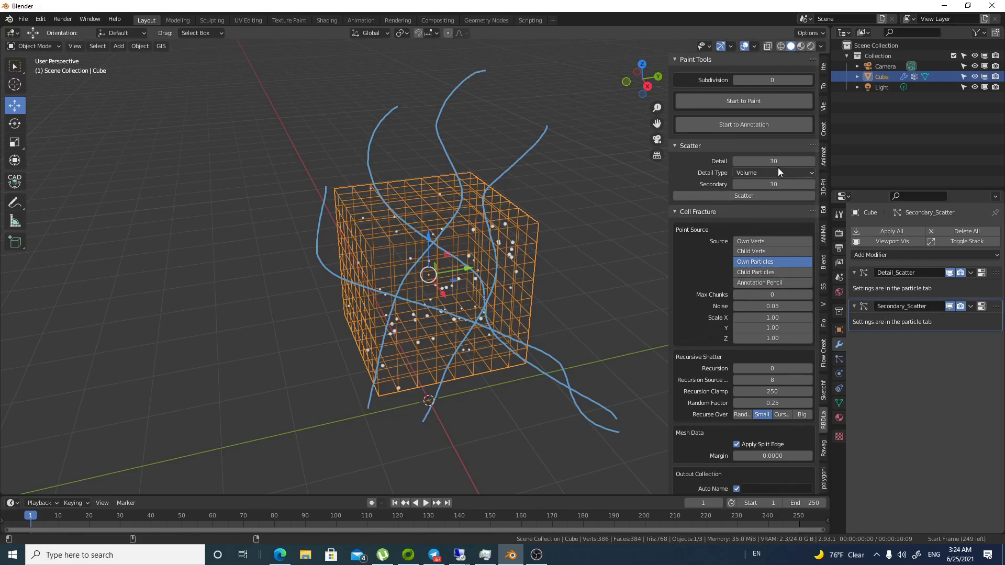
# Step: Try several Detail amounts for the scatter, ending with 100
pyautogui.moveTo(773, 161)
pyautogui.mouseDown()
pyautogui.moveTo(803, 161)
pyautogui.moveTo(771, 162)
pyautogui.mouseUp()
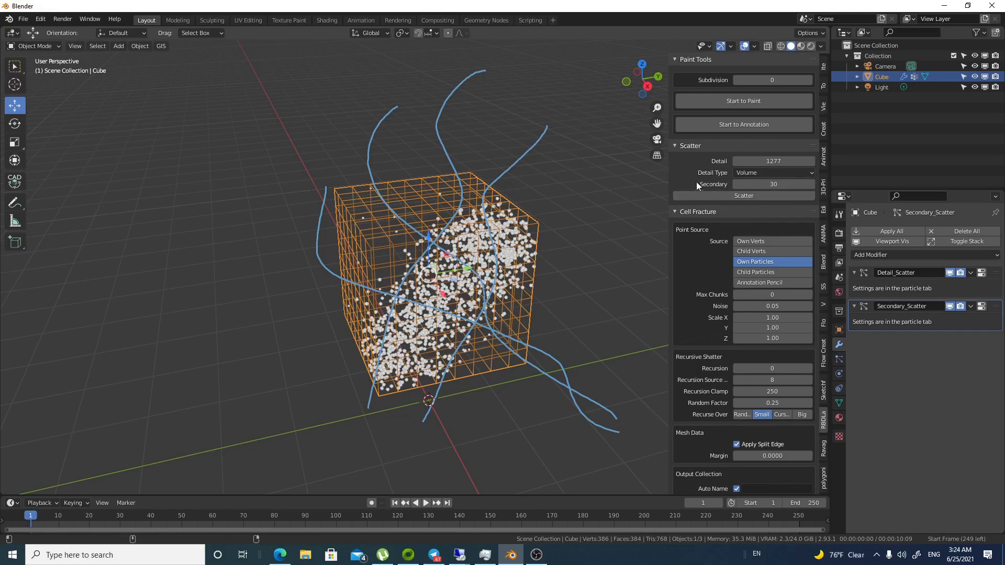
pyautogui.click(766, 163)
pyautogui.write('10')
pyautogui.press('Return')
pyautogui.click(765, 163)
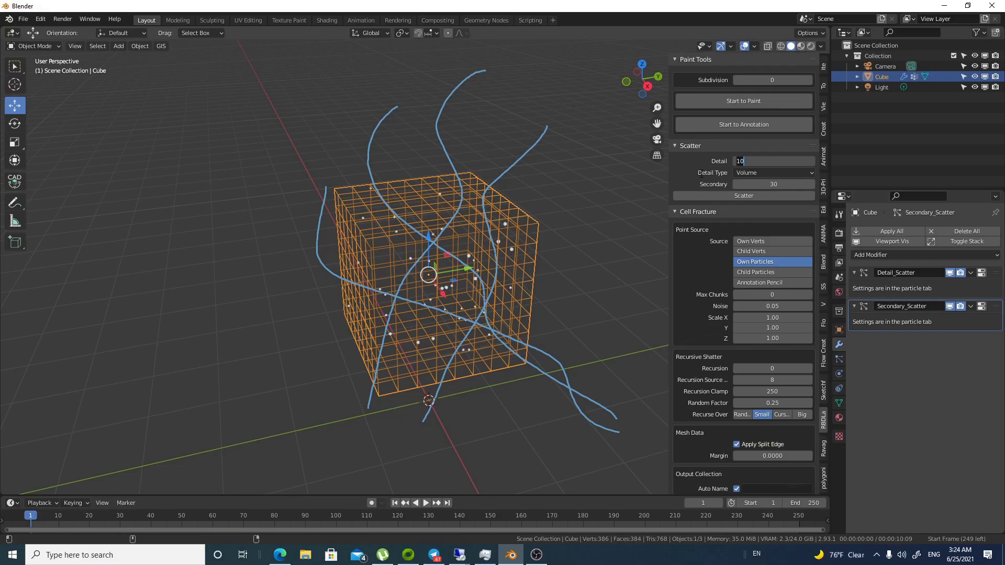
pyautogui.write('100')
pyautogui.press('Return')
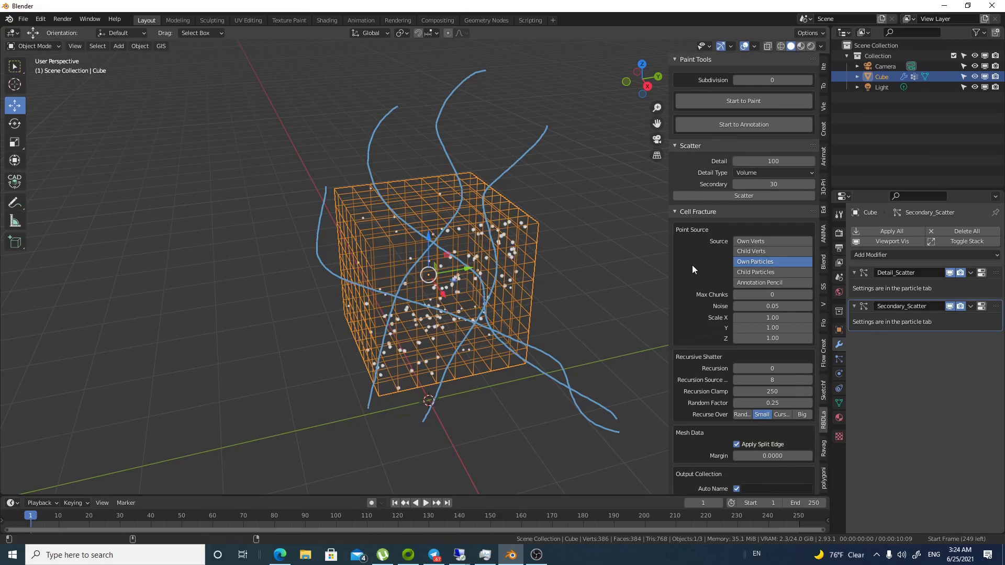
# Step: Fracture the cube from its own particles and inspect the interior pieces in X-ray view
pyautogui.scroll(-3, 692, 265)
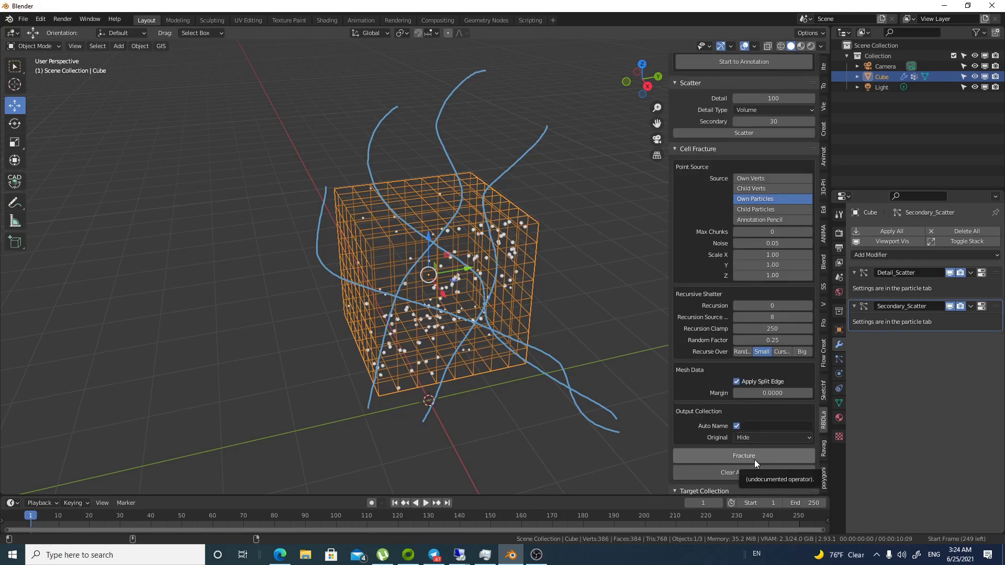
pyautogui.click(754, 459)
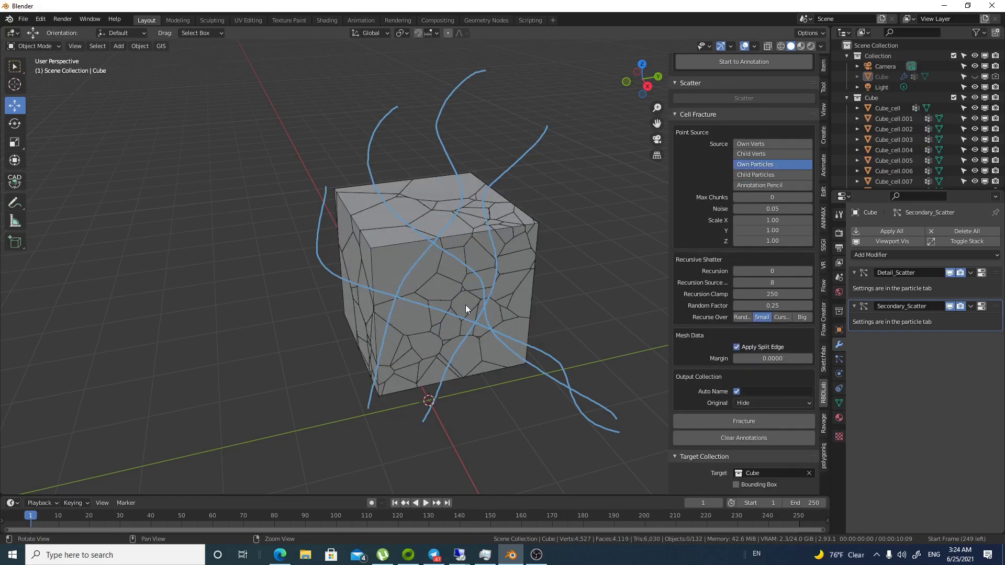
pyautogui.moveTo(535, 250); pyautogui.dragTo(454, 276, button='middle')
pyautogui.click(770, 195)
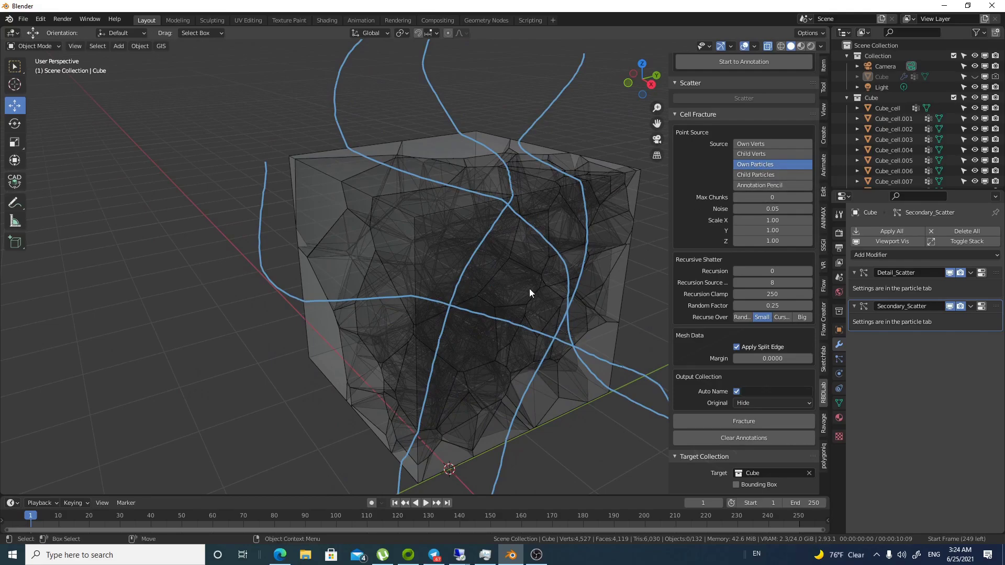
pyautogui.scroll(-3, 526, 282)
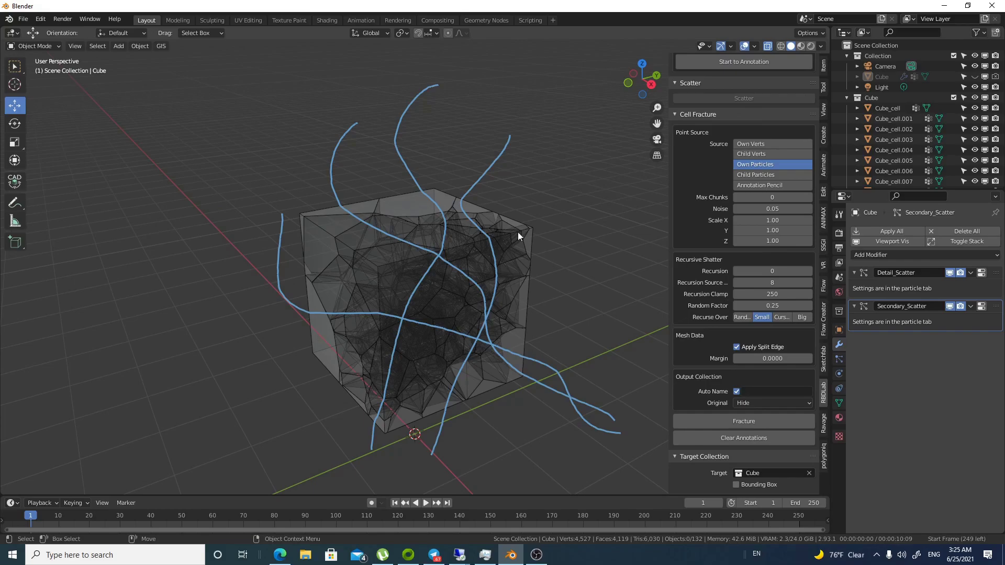
pyautogui.hotkey('alt', 'z')
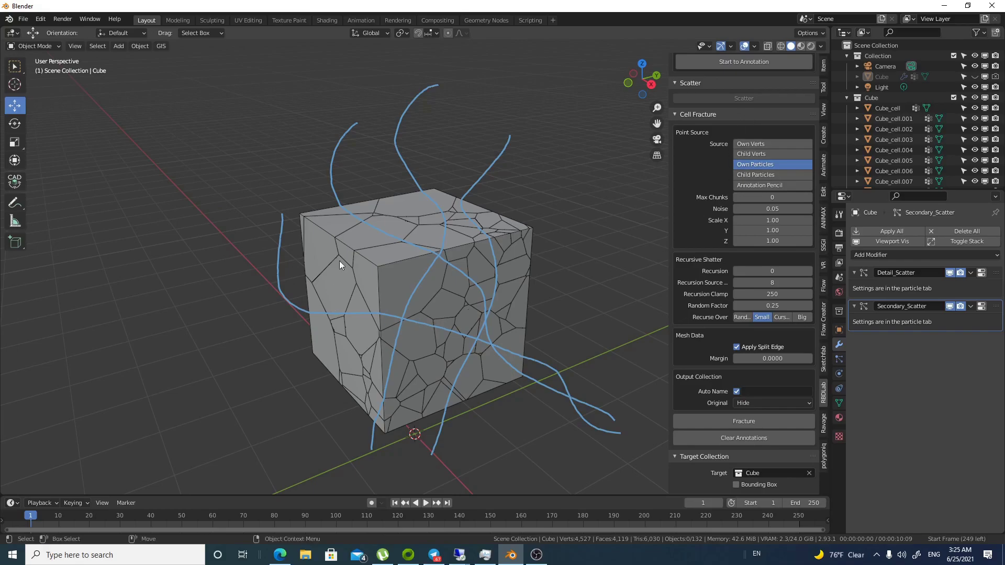
# Step: Start the Explode Visualization on the fractured cube and spread the pieces with an Amount of 71
pyautogui.scroll(-6, 747, 250)
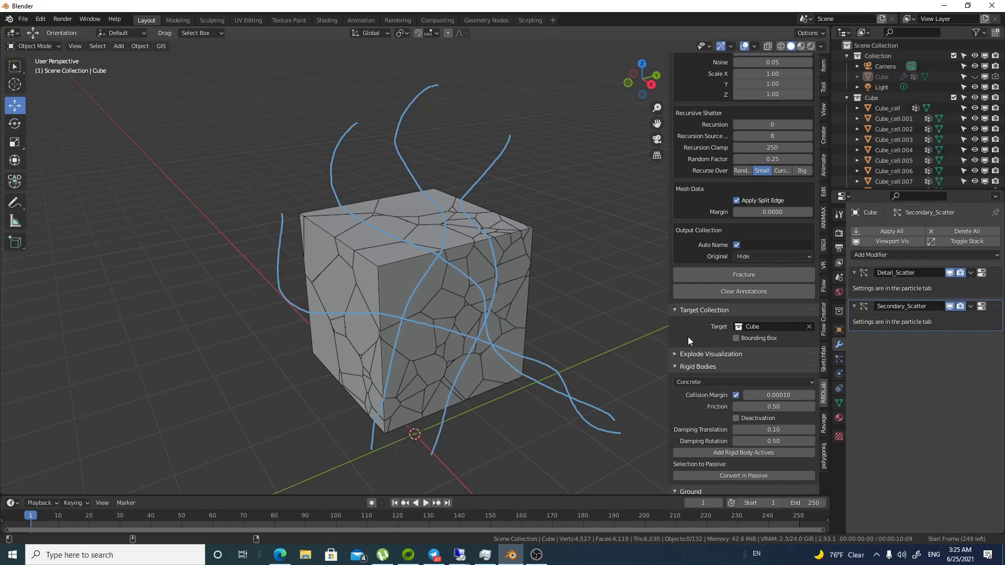
pyautogui.click(707, 353)
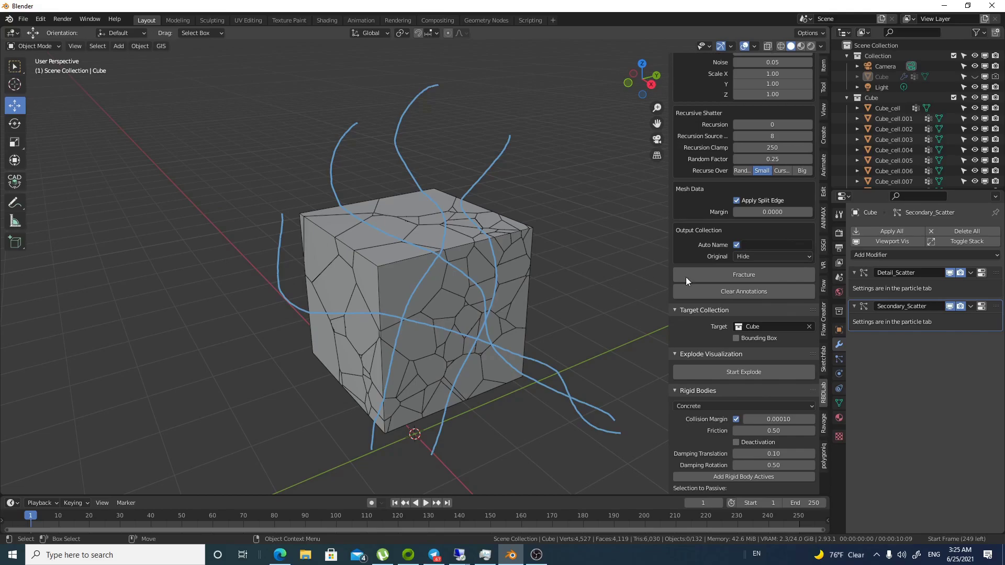
pyautogui.click(742, 373)
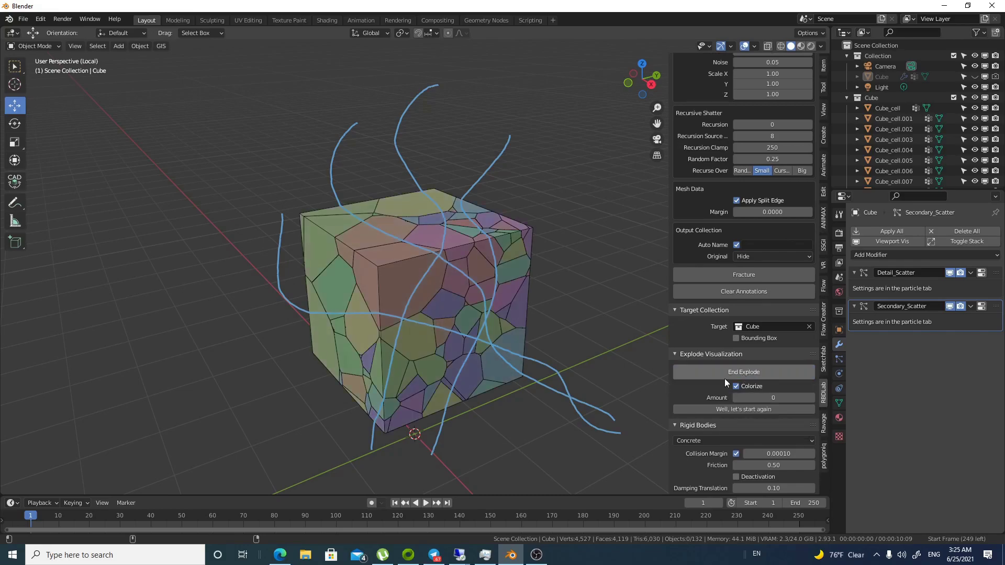
pyautogui.moveTo(520, 290); pyautogui.dragTo(324, 252, button='middle')
pyautogui.moveTo(764, 398); pyautogui.dragTo(816, 398)
pyautogui.scroll(-3, 445, 286)
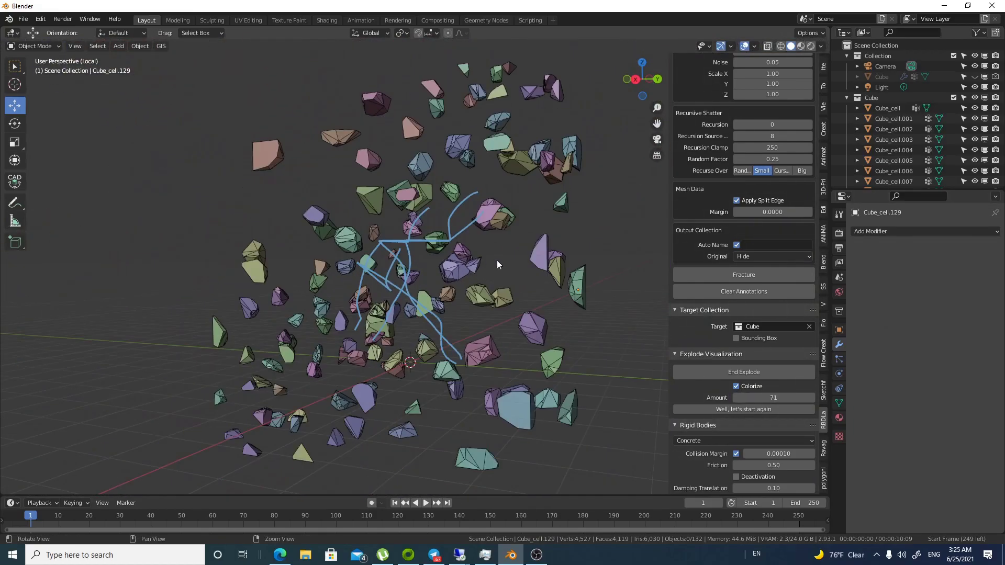
pyautogui.moveTo(495, 264); pyautogui.dragTo(475, 336, button='middle')
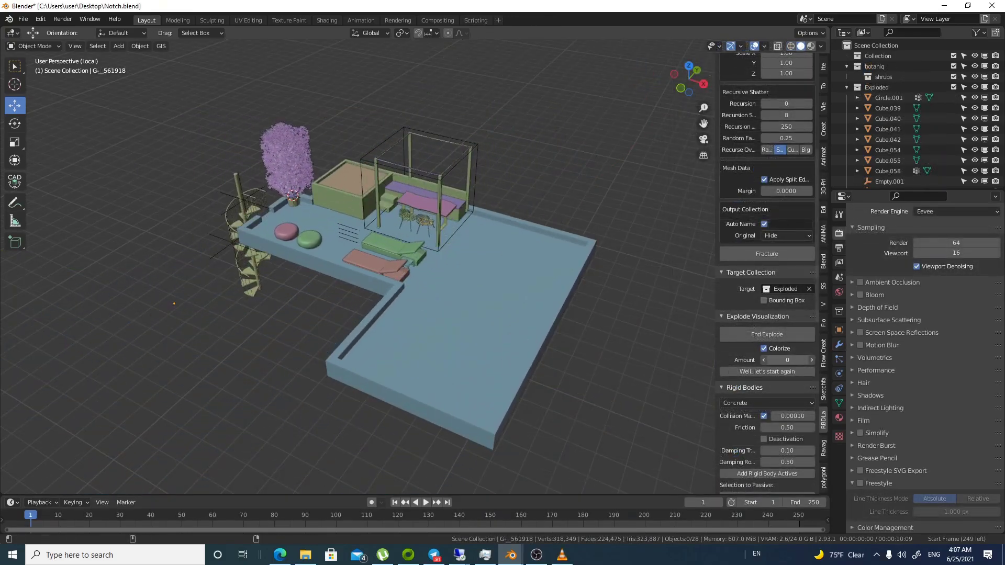
# Step: Adjust the explode Amount in the Notch.blend terrace scene and draw an upward annotation stroke above the deck
pyautogui.moveTo(787, 360)
pyautogui.mouseDown()
pyautogui.moveTo(817, 360)
pyautogui.moveTo(769, 360)
pyautogui.mouseUp()
pyautogui.moveTo(557, 343); pyautogui.dragTo(464, 235, button='middle')
pyautogui.click(14, 202)
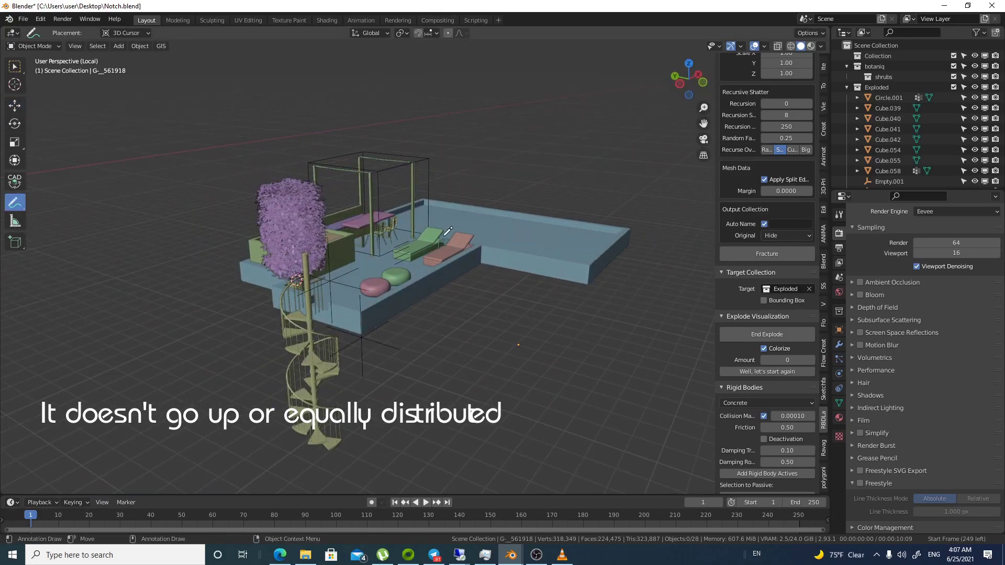
pyautogui.moveTo(449, 245)
pyautogui.mouseDown()
pyautogui.moveTo(445, 75)
pyautogui.moveTo(455, 77)
pyautogui.mouseUp()
pyautogui.moveTo(787, 377)
pyautogui.mouseDown()
pyautogui.moveTo(806, 377)
pyautogui.moveTo(779, 377)
pyautogui.mouseUp()
pyautogui.moveTo(416, 225); pyautogui.dragTo(416, 251, button='middle')
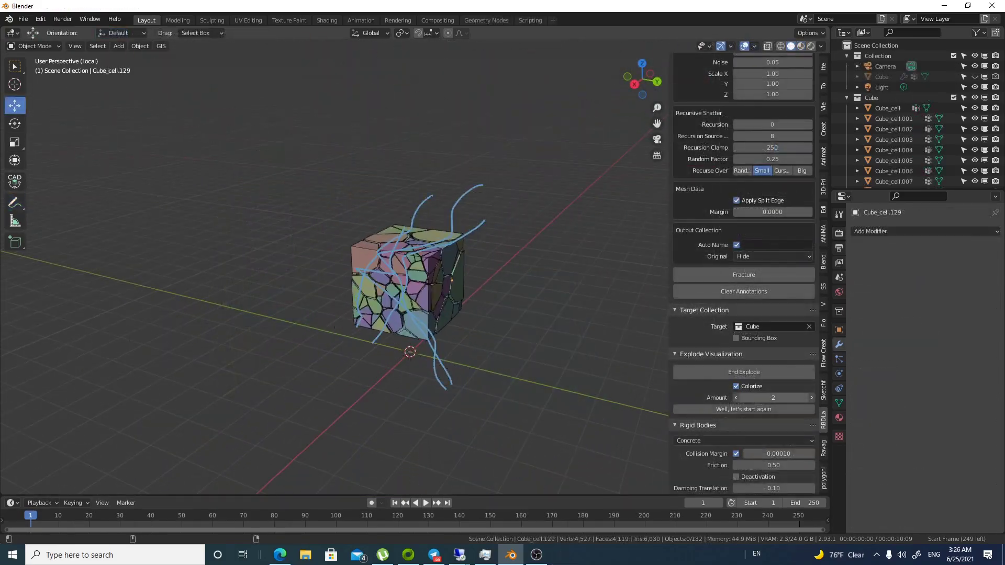
# Step: Return the cube's explode Amount to 0 and start over from the unfractured original cube
pyautogui.moveTo(773, 398); pyautogui.dragTo(763, 398)
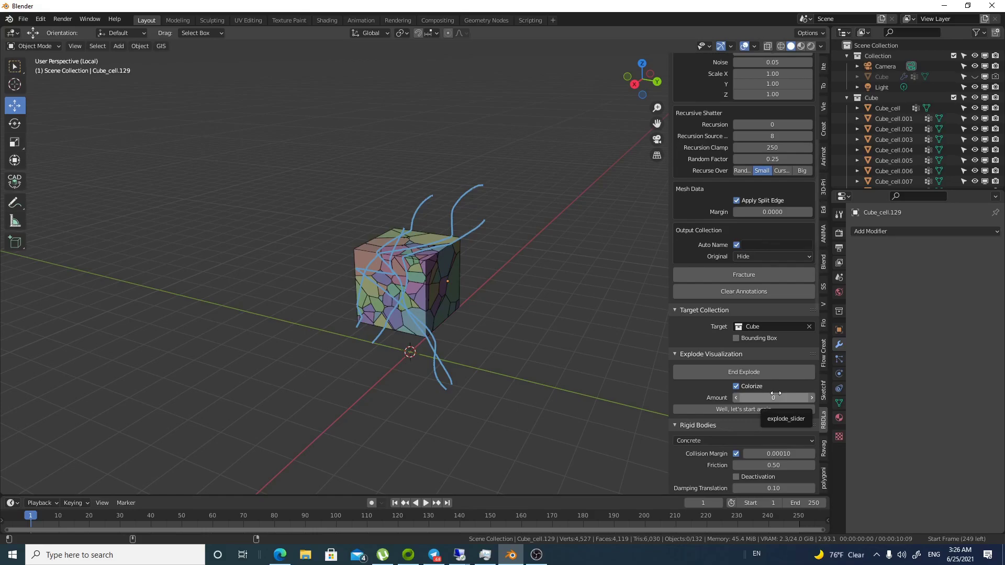
pyautogui.scroll(-2, 775, 393)
pyautogui.click(758, 368)
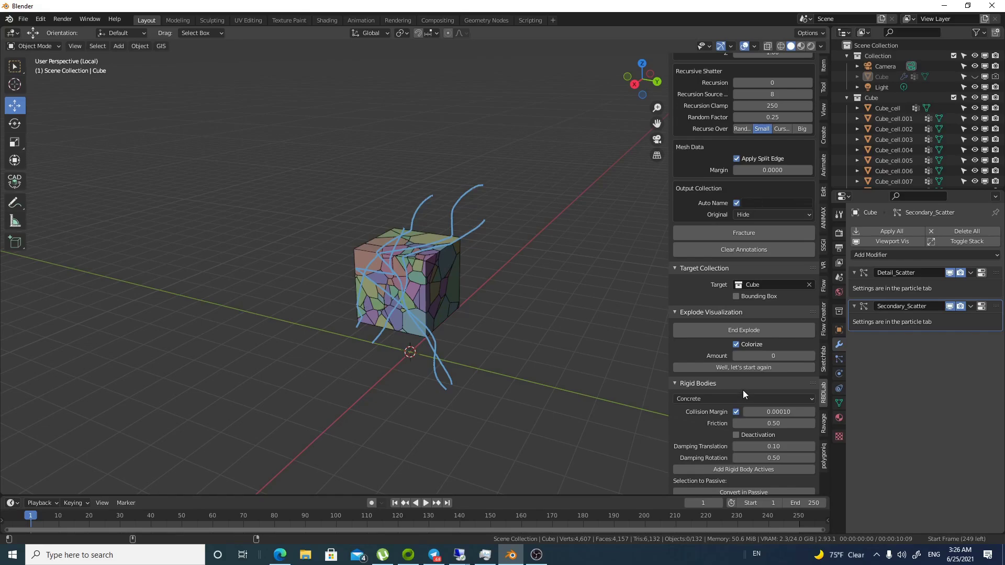
pyautogui.scroll(7, 743, 390)
pyautogui.scroll(5, 732, 139)
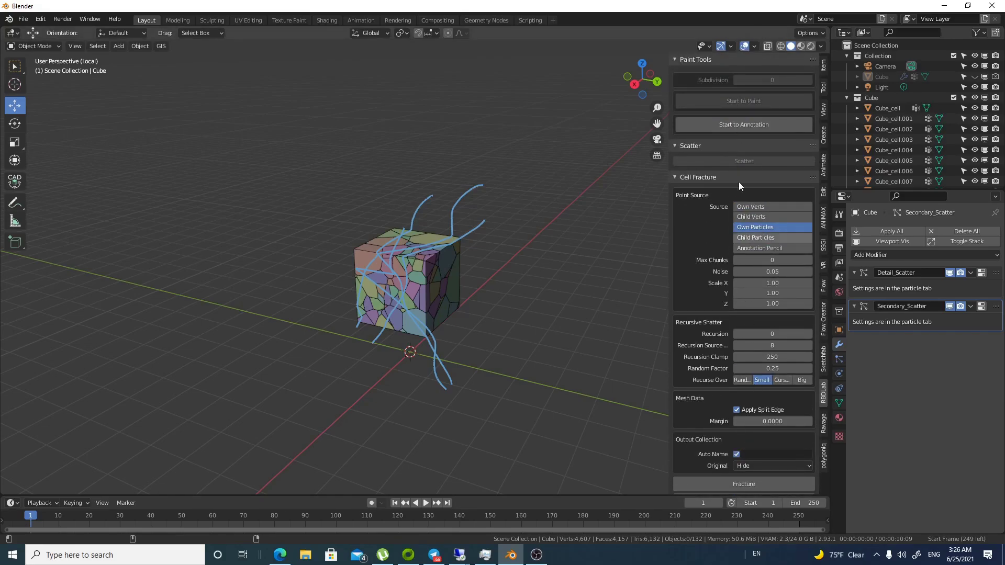
pyautogui.scroll(-10, 748, 356)
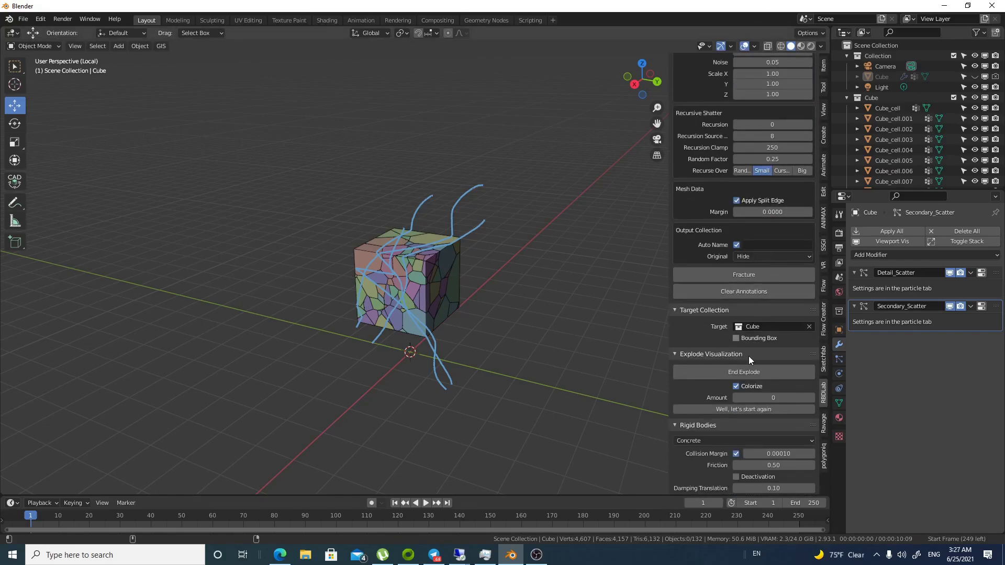
pyautogui.click(745, 411)
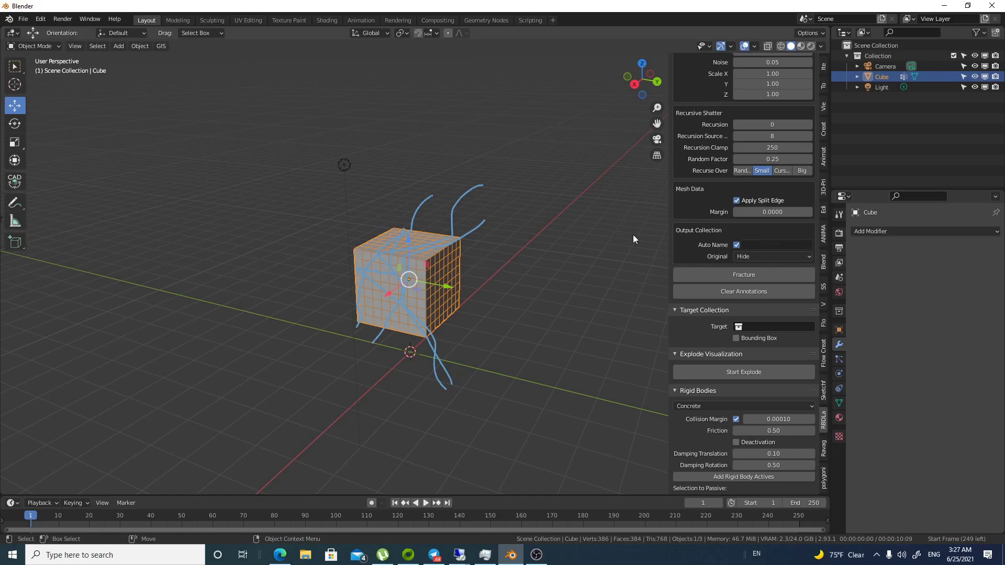
# Step: Choose Hide as the post-fracture action for the original object and deselect the cube
pyautogui.click(762, 257)
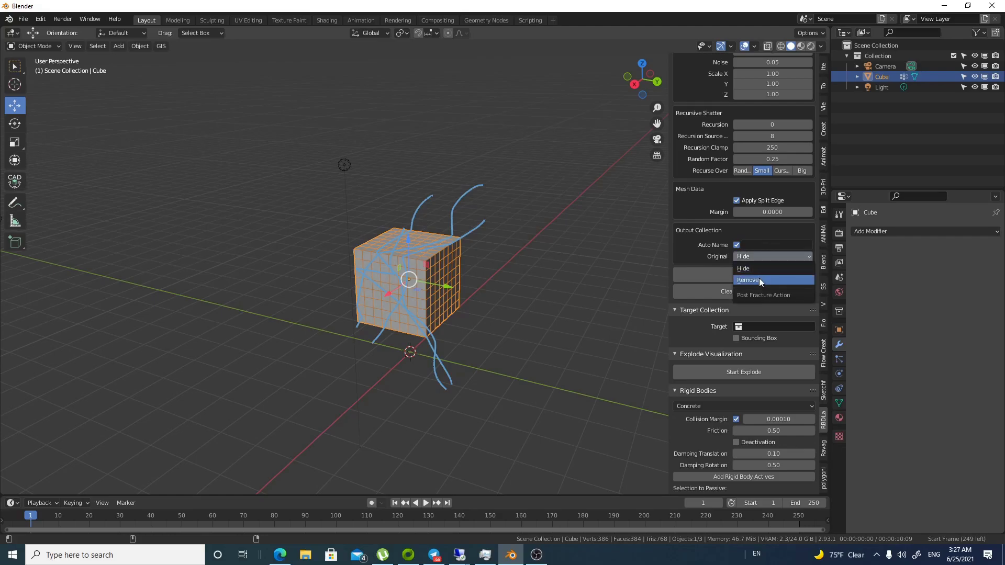
pyautogui.click(744, 268)
pyautogui.hotkey('alt', 'a')
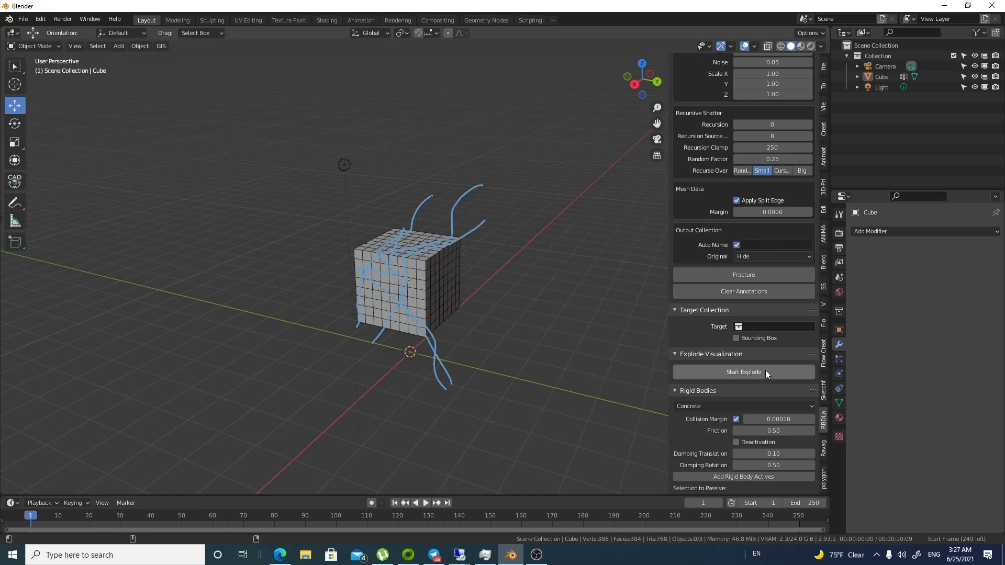
# Step: Fracture the cube using Annotation Pencil as the point source and inspect the cracks along the annotation strokes
pyautogui.scroll(10, 743, 151)
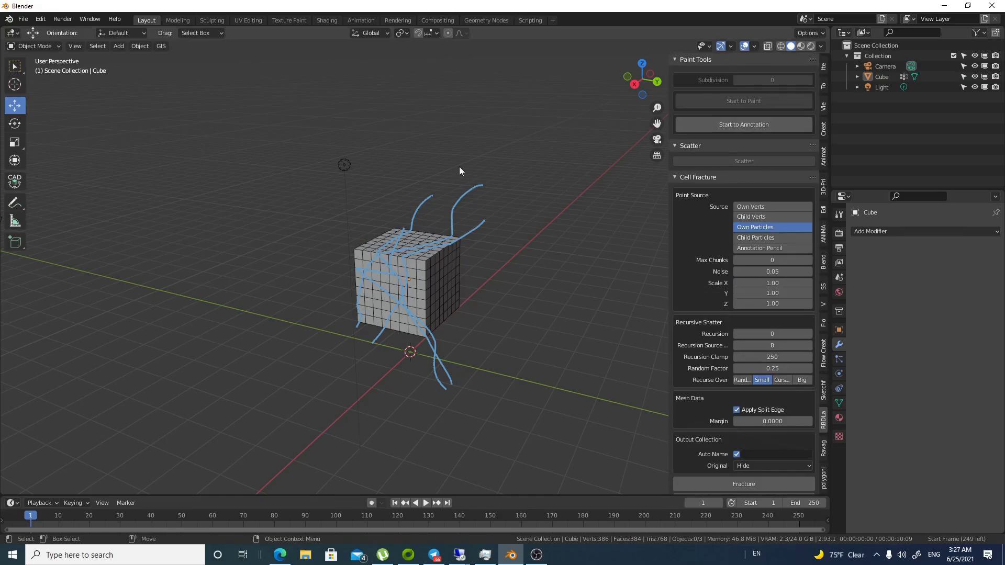
pyautogui.click(763, 247)
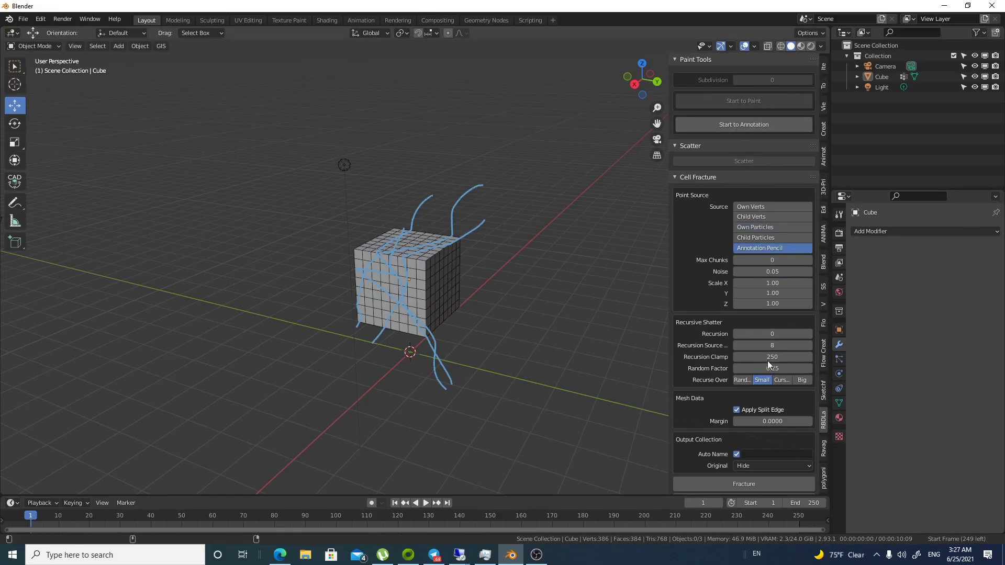
pyautogui.scroll(-2, 733, 413)
pyautogui.click(743, 443)
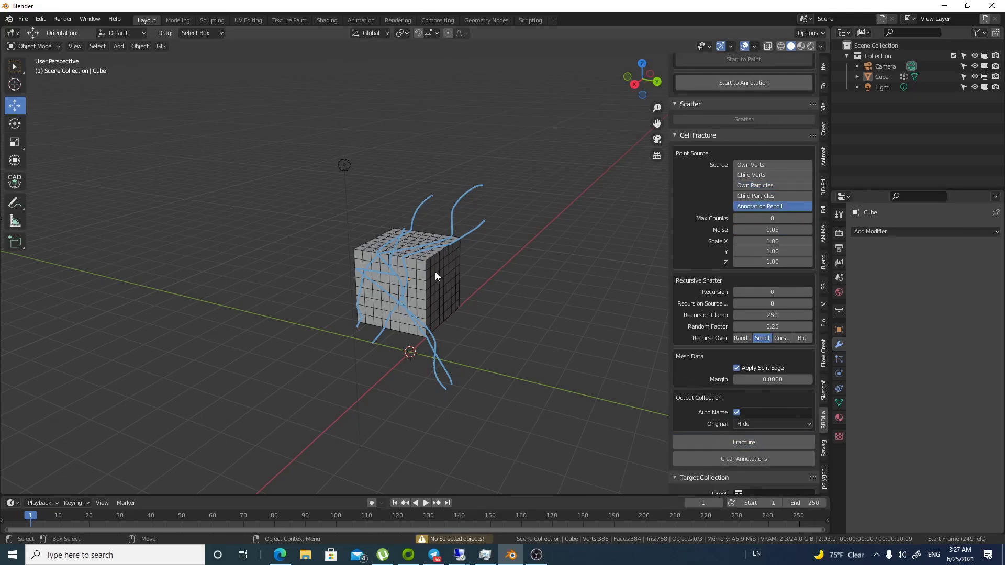
pyautogui.click(453, 244)
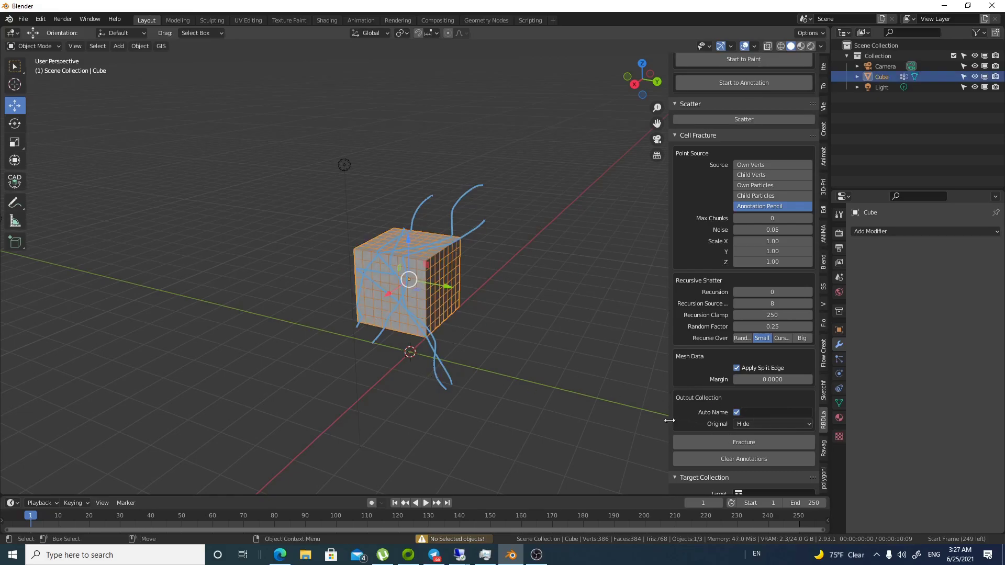
pyautogui.click(763, 444)
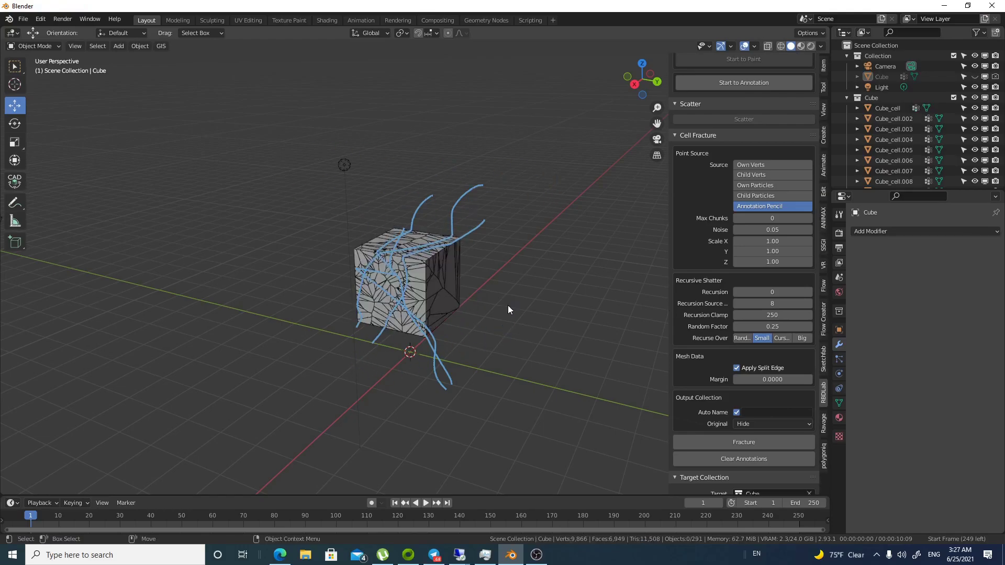
pyautogui.scroll(4, 367, 292)
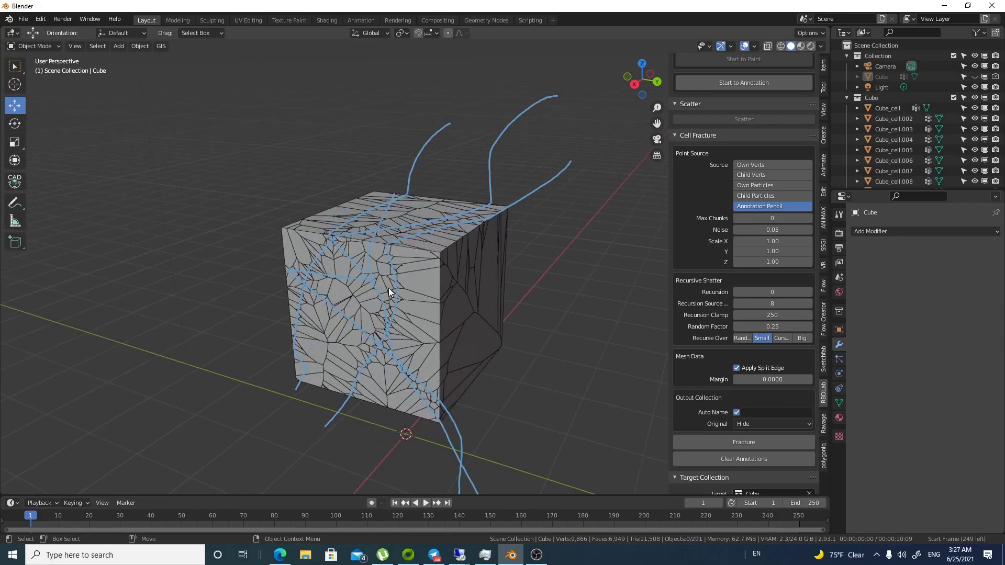
pyautogui.moveTo(413, 315)
pyautogui.mouseDown(button='middle')
pyautogui.moveTo(555, 288)
pyautogui.moveTo(479, 266)
pyautogui.moveTo(406, 303)
pyautogui.mouseUp(button='middle')
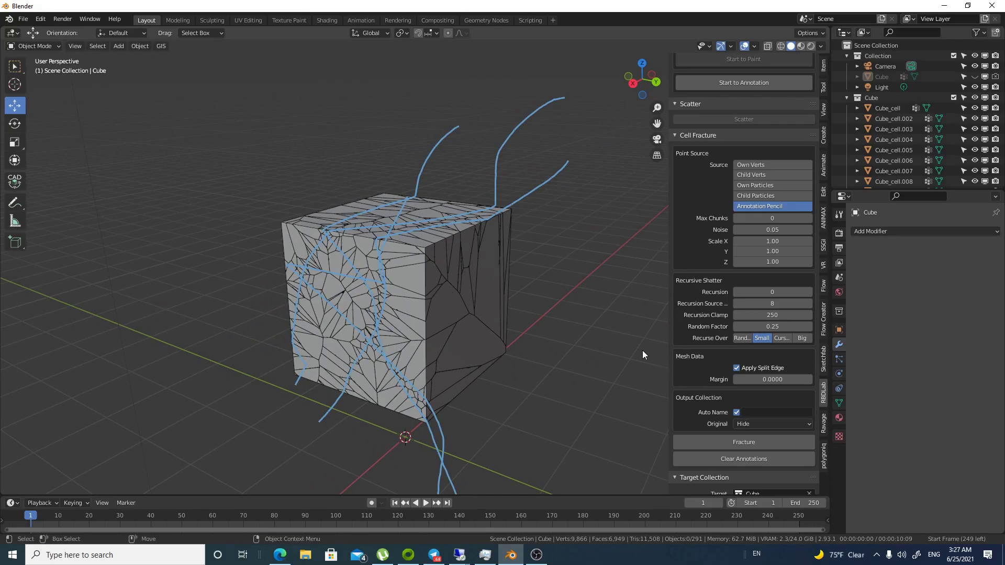
# Step: Preview the annotation-based pieces with Explode Visualization, then start over from the unfractured cube
pyautogui.scroll(-3, 643, 355)
pyautogui.scroll(-5, 770, 371)
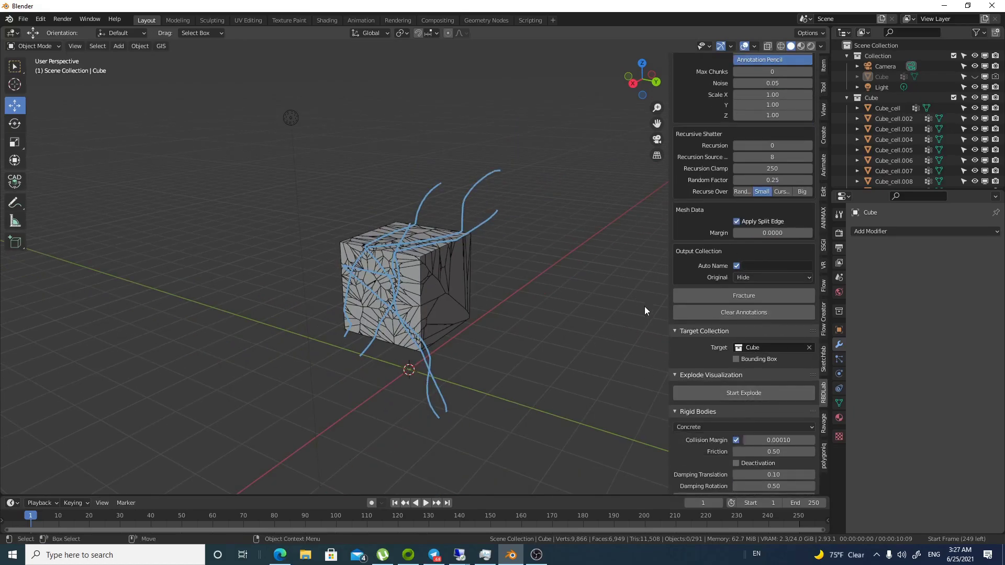
pyautogui.click(726, 393)
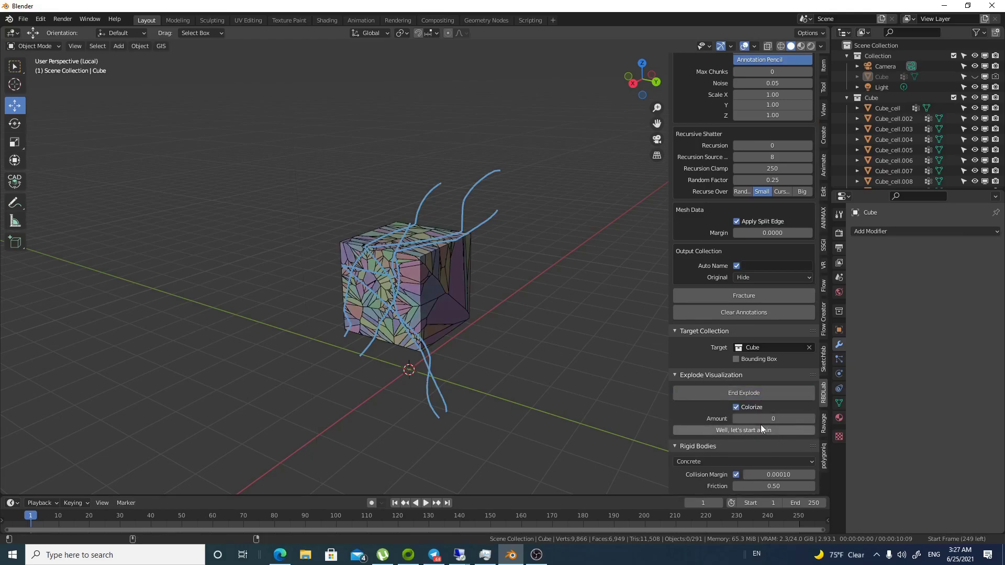
pyautogui.moveTo(761, 419)
pyautogui.mouseDown()
pyautogui.moveTo(798, 420)
pyautogui.moveTo(743, 420)
pyautogui.moveTo(811, 420)
pyautogui.moveTo(748, 419)
pyautogui.mouseUp()
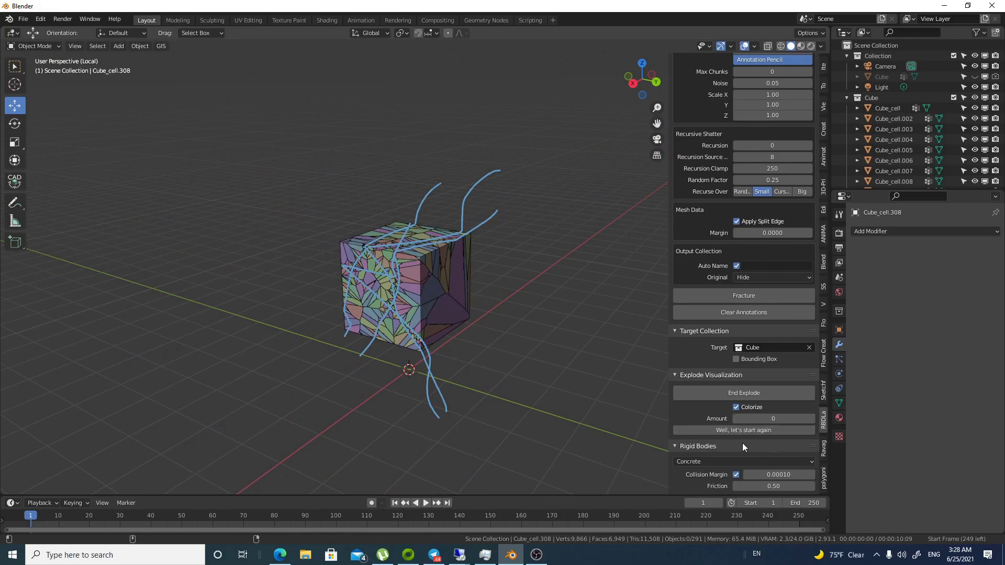
pyautogui.click(730, 429)
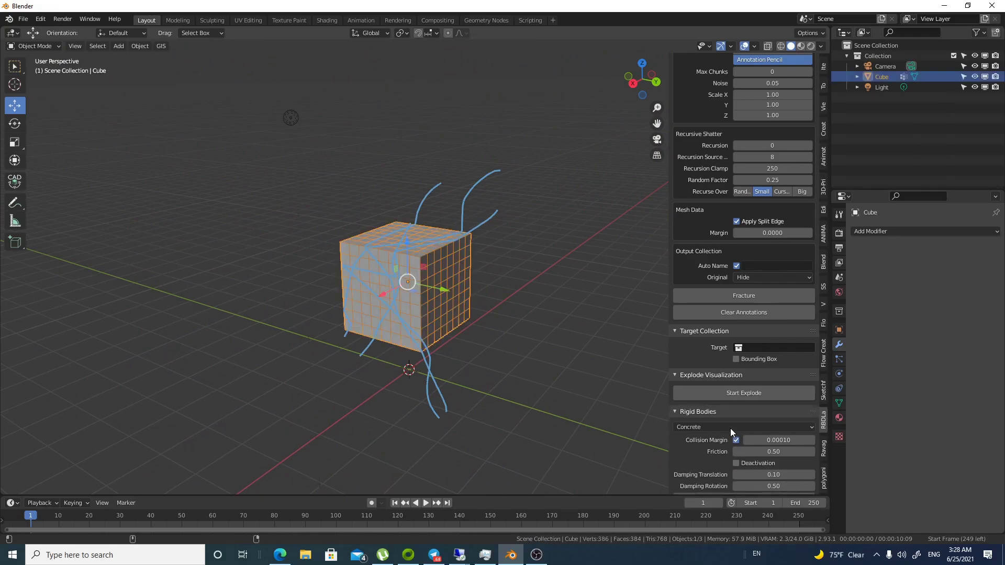
# Step: Fracture the cube using Own Particles as the point source
pyautogui.scroll(6, 764, 289)
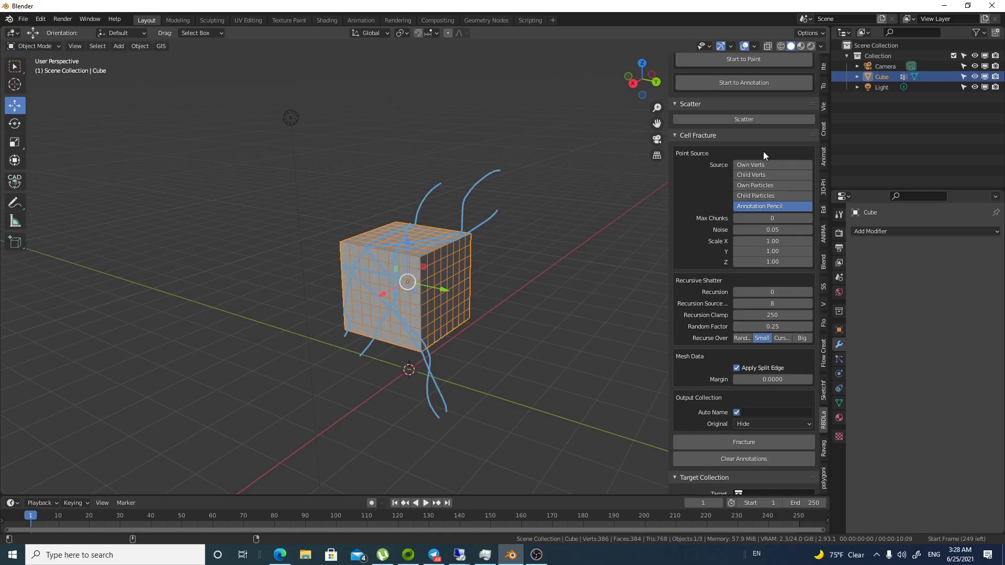
pyautogui.click(759, 185)
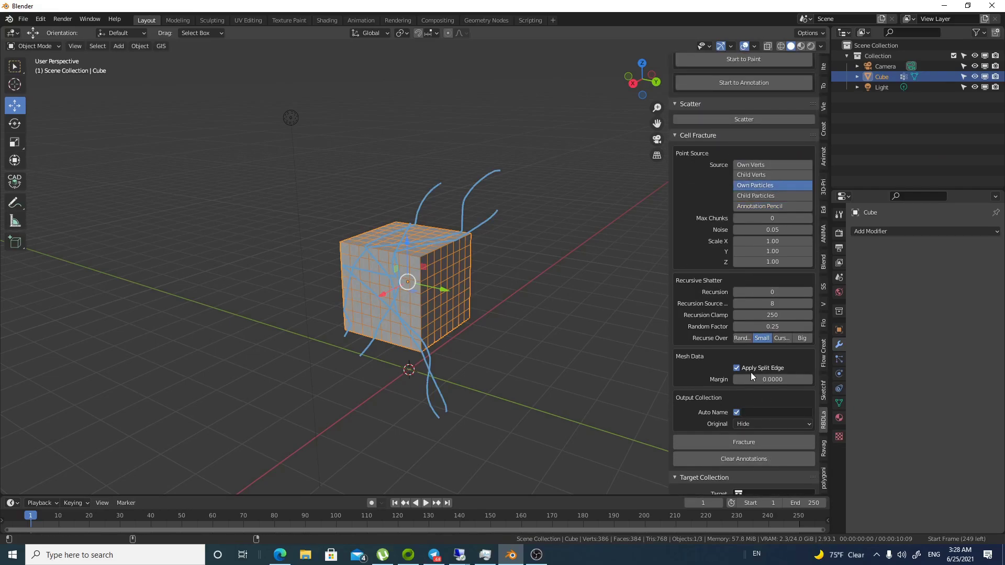
pyautogui.click(741, 442)
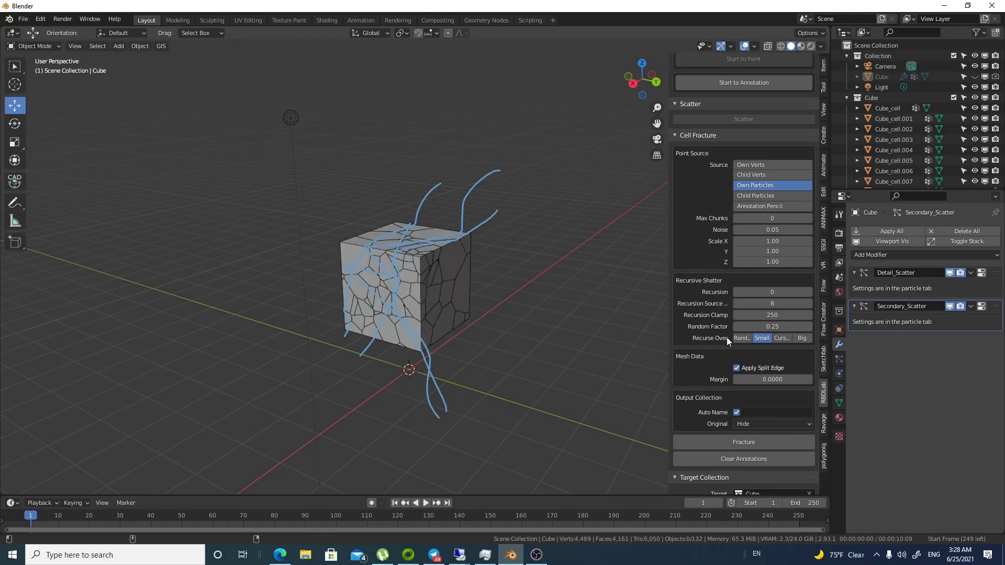
# Step: Add active rigid bodies with the Concrete material to the cube's fragments, then play the simulation and return to frame 1
pyautogui.scroll(-8, 732, 337)
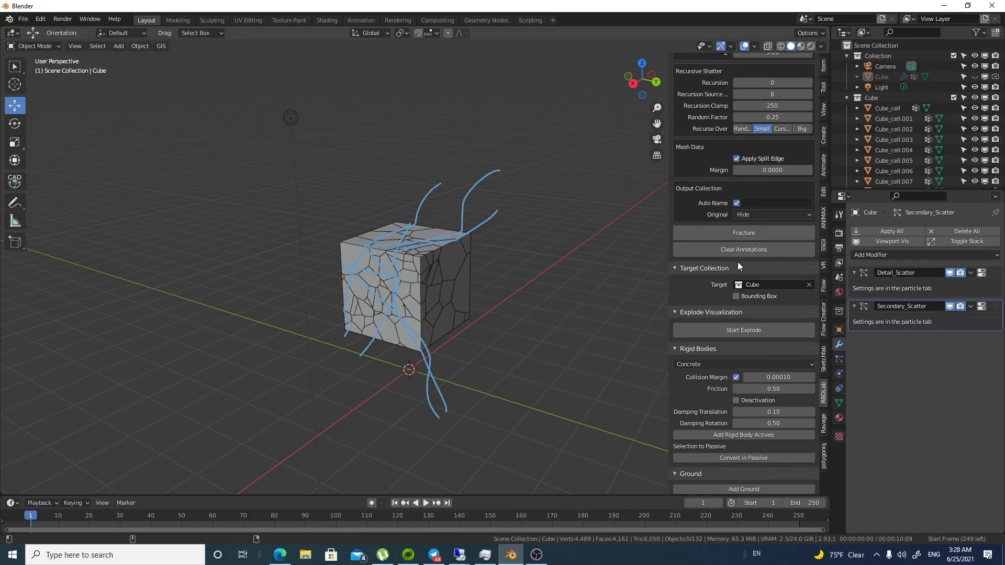
pyautogui.scroll(-2, 745, 336)
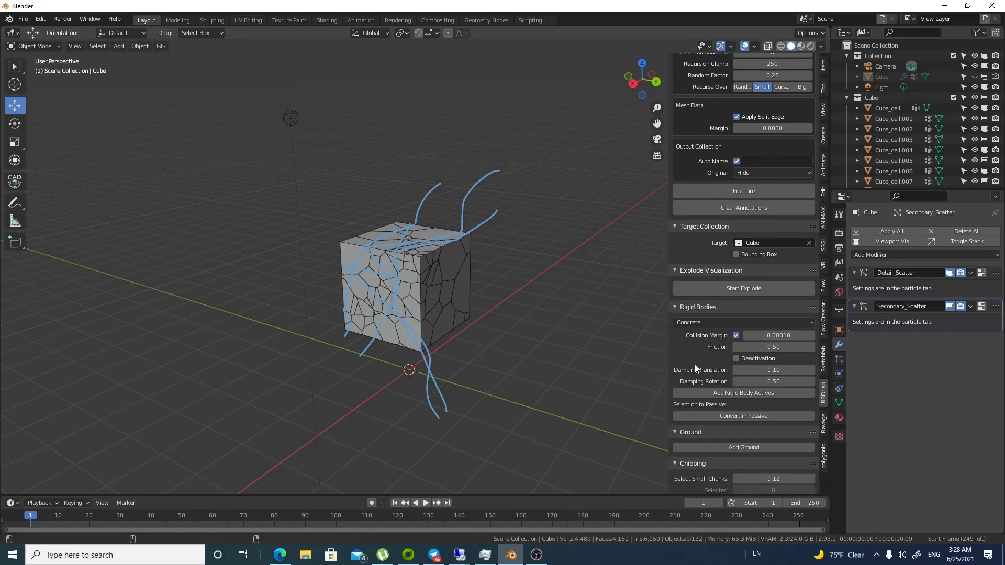
pyautogui.scroll(-1, 759, 336)
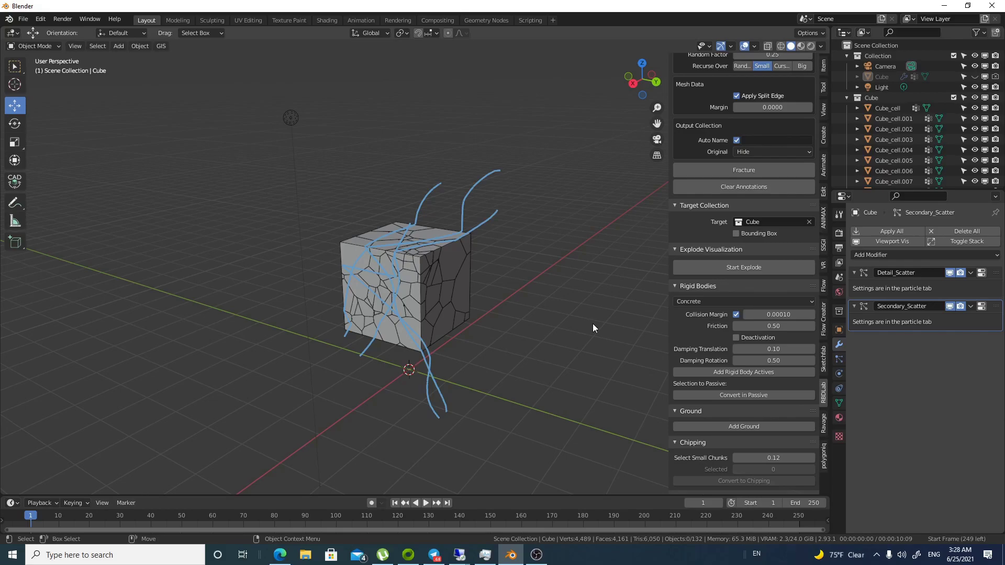
pyautogui.scroll(-2, 785, 335)
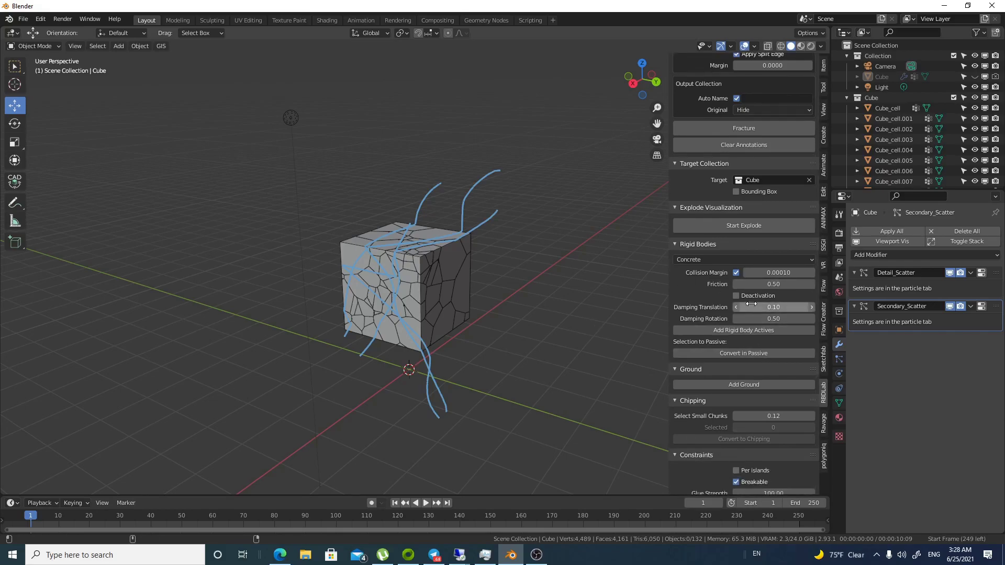
pyautogui.click(736, 258)
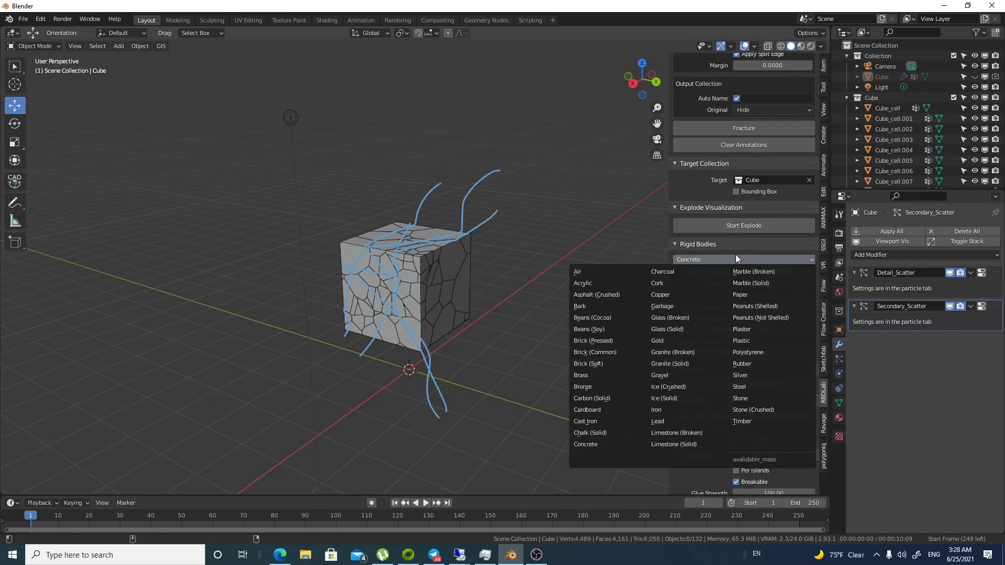
pyautogui.click(735, 256)
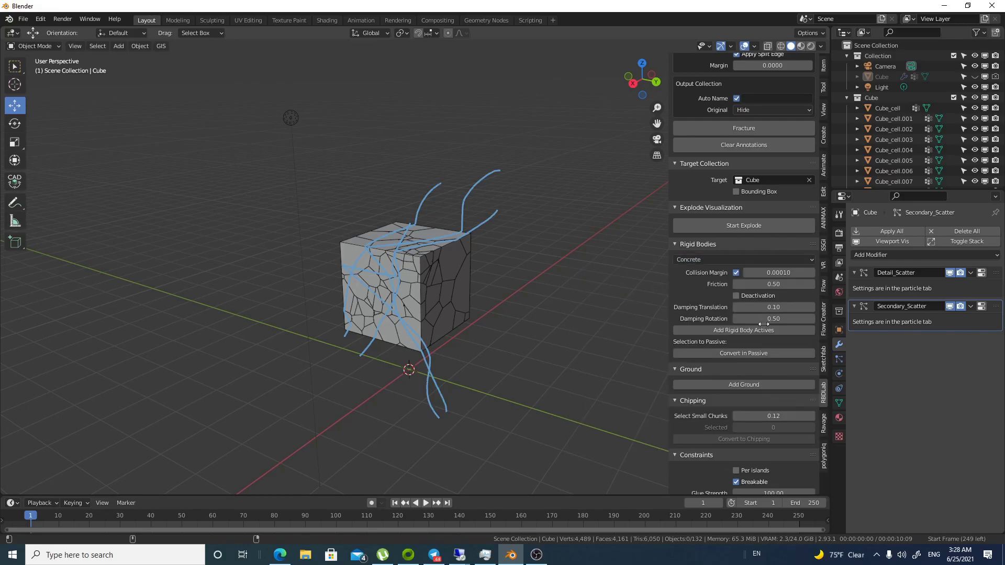
pyautogui.click(771, 331)
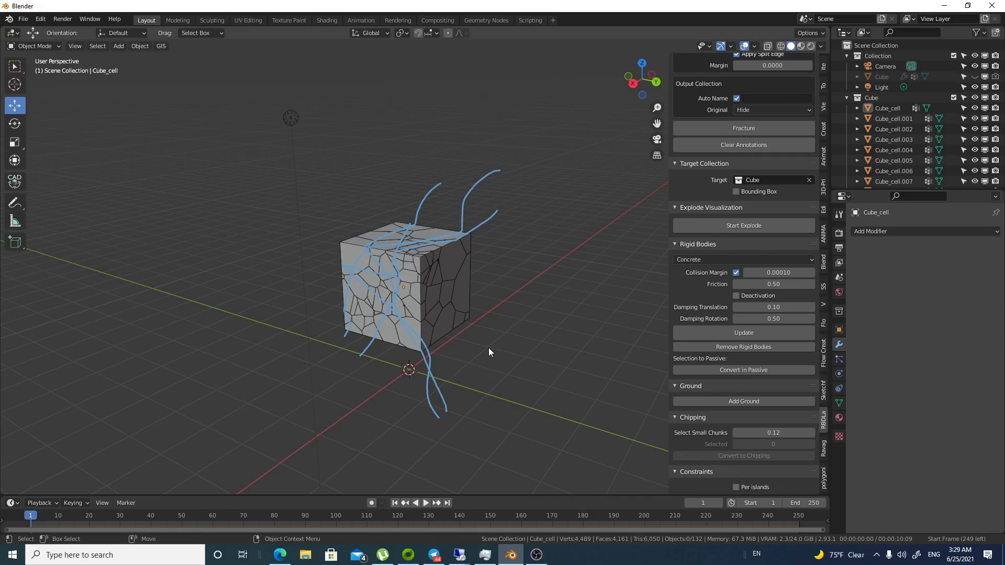
pyautogui.press('space')
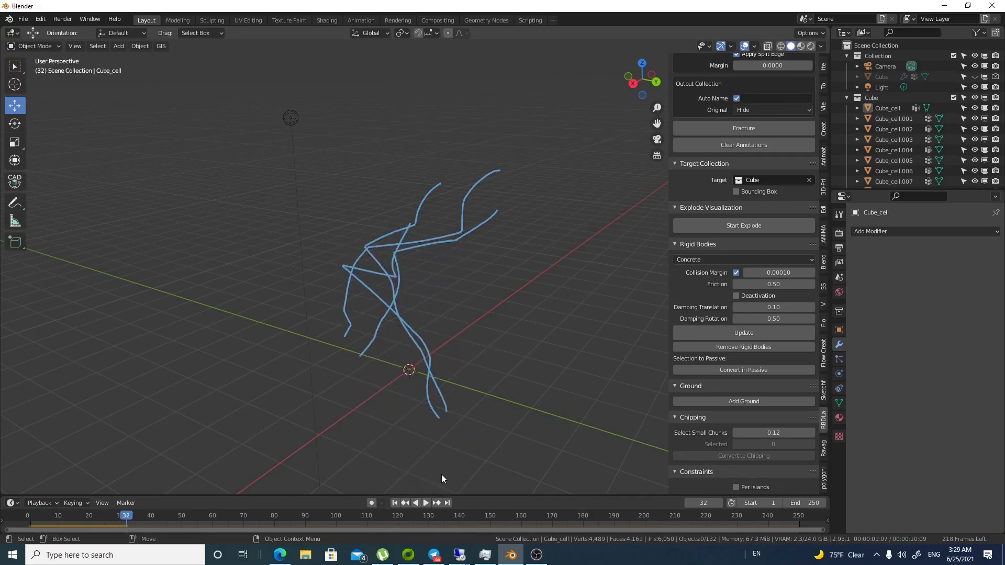
pyautogui.click(395, 502)
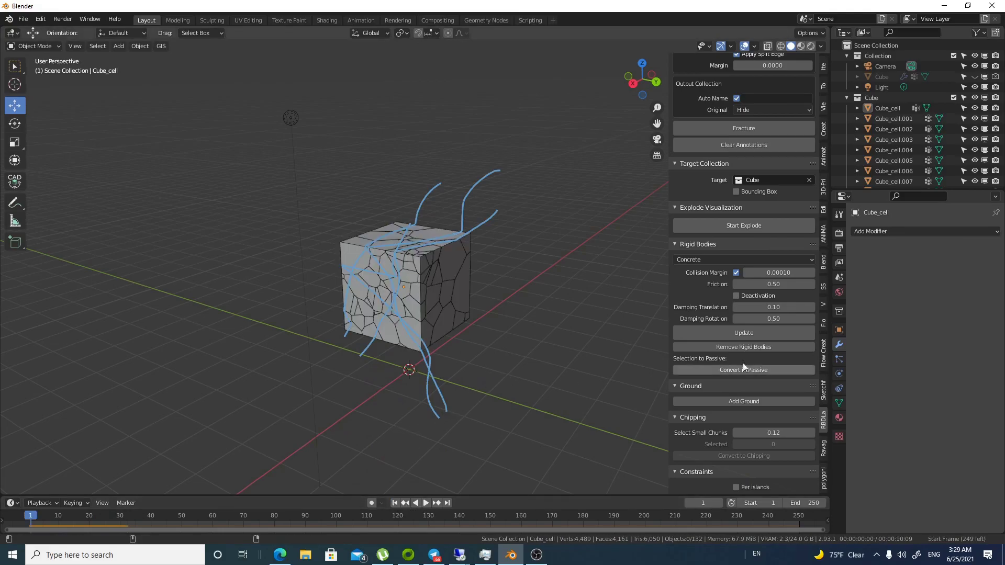
# Step: Add a ground beneath the cube, play the collapse onto it and return to frame 1
pyautogui.click(759, 403)
pyautogui.press('space')
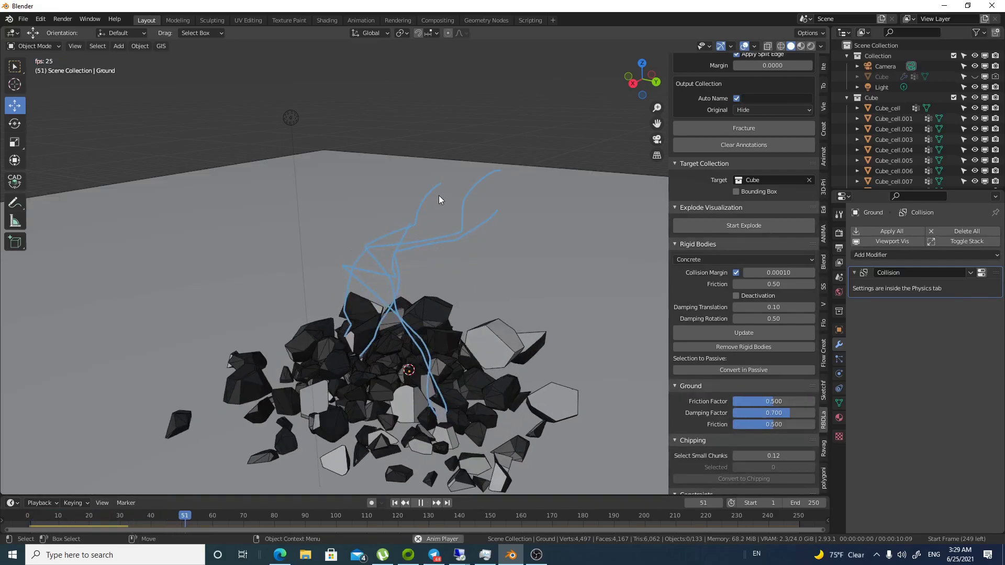
pyautogui.press('space')
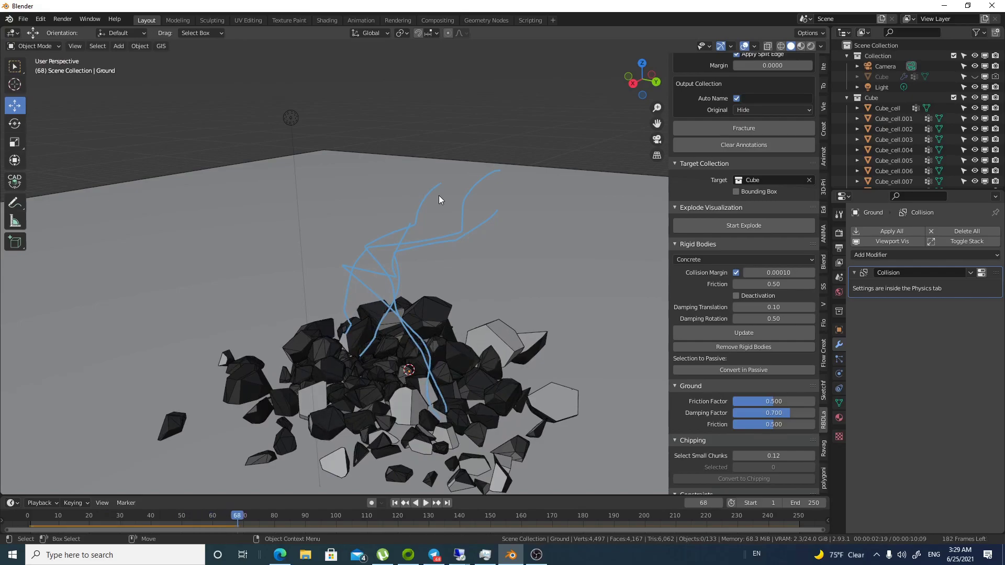
pyautogui.click(394, 502)
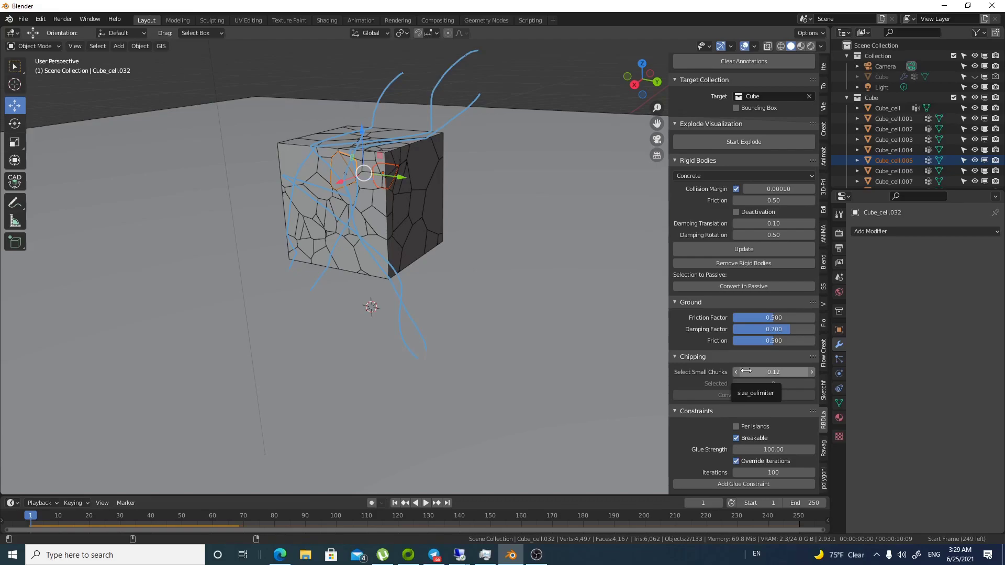
# Step: Select small chunks at a size of 8.67, convert them to chipping, and play the simulation before returning to frame 1
pyautogui.moveTo(746, 371); pyautogui.dragTo(821, 371)
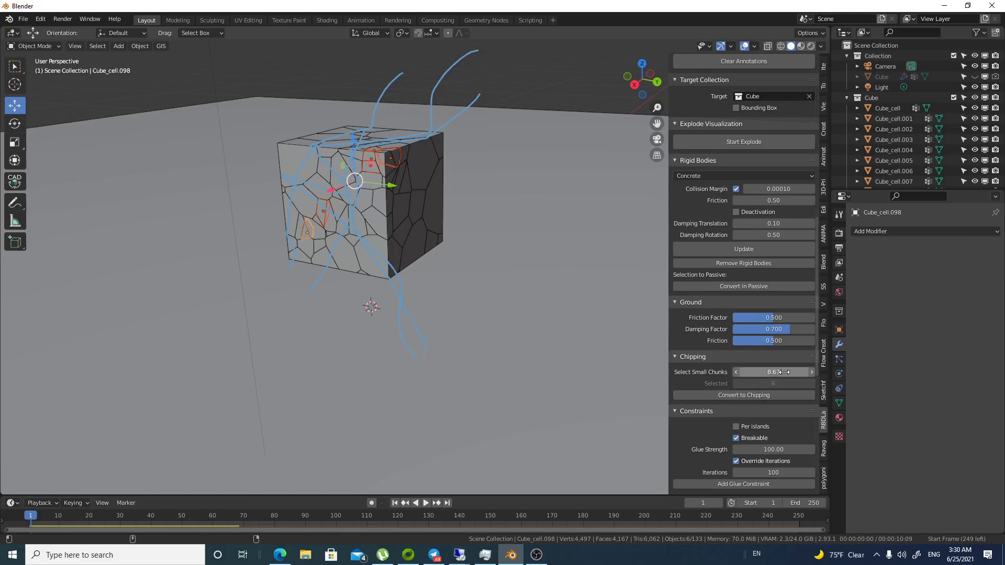
pyautogui.click(765, 396)
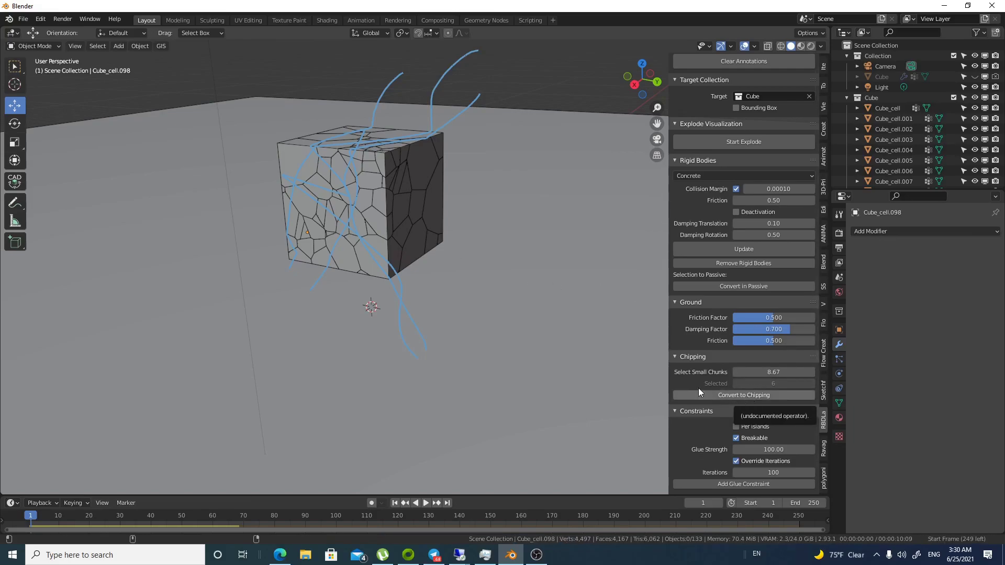
pyautogui.press('space')
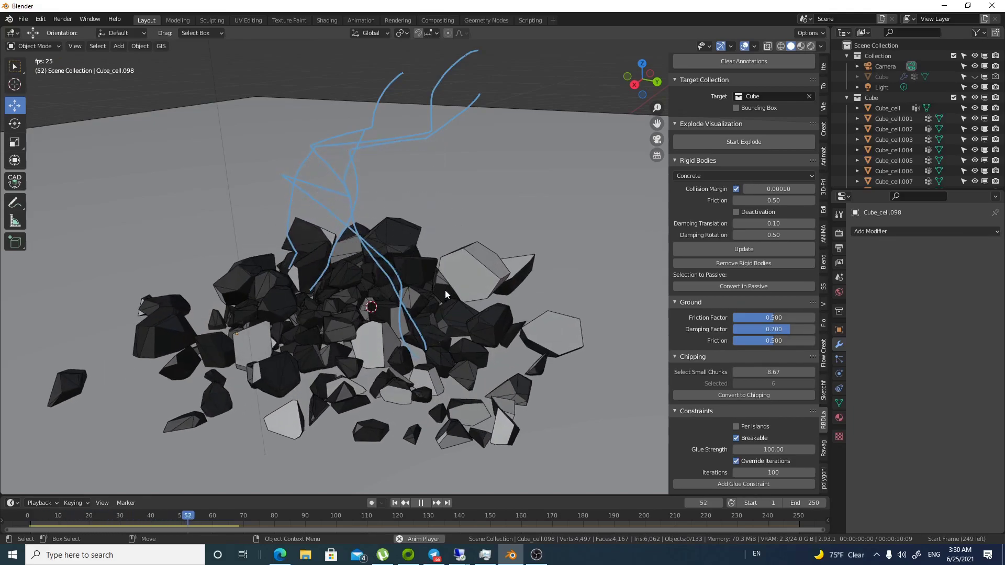
pyautogui.press('space')
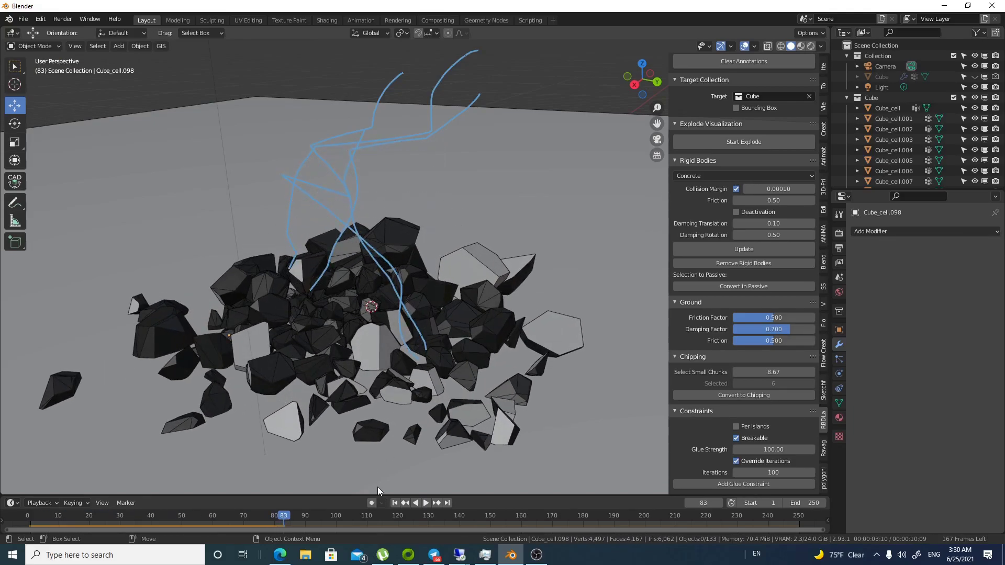
pyautogui.click(395, 503)
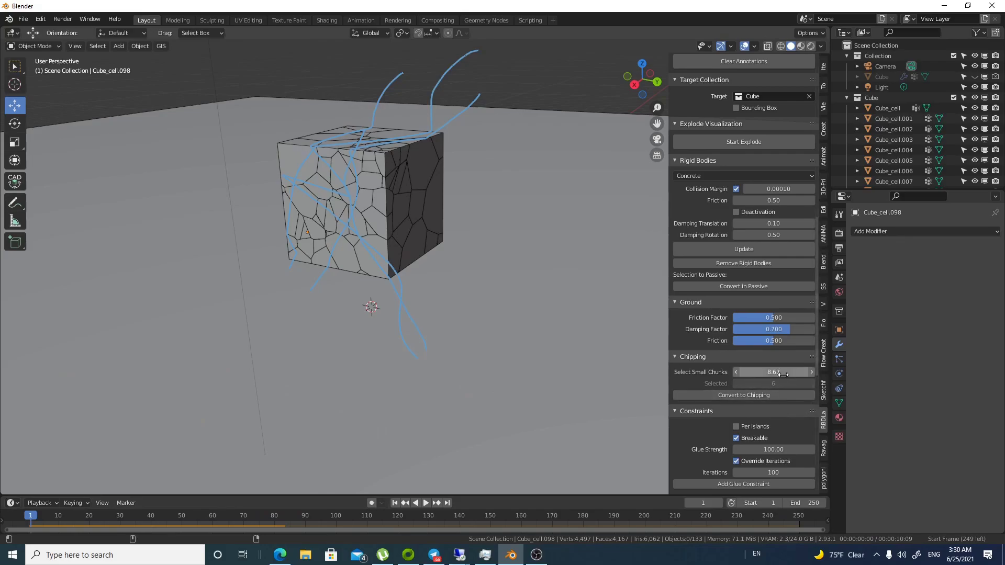
# Step: Raise the small-chunk selection size to 12.60, convert the selected chunks to chipping and play the simulation to frame 53
pyautogui.moveTo(783, 373); pyautogui.dragTo(820, 374)
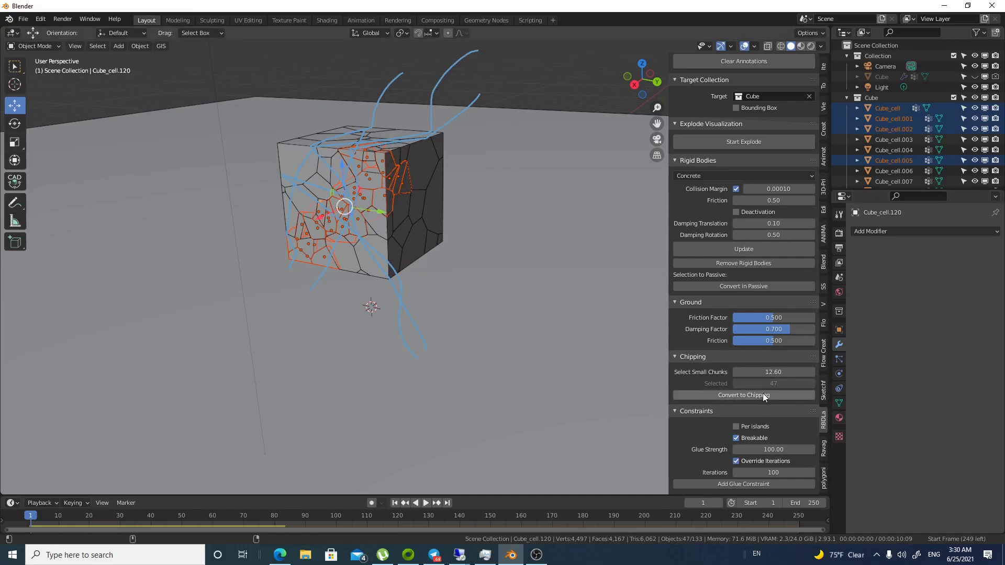
pyautogui.click(744, 395)
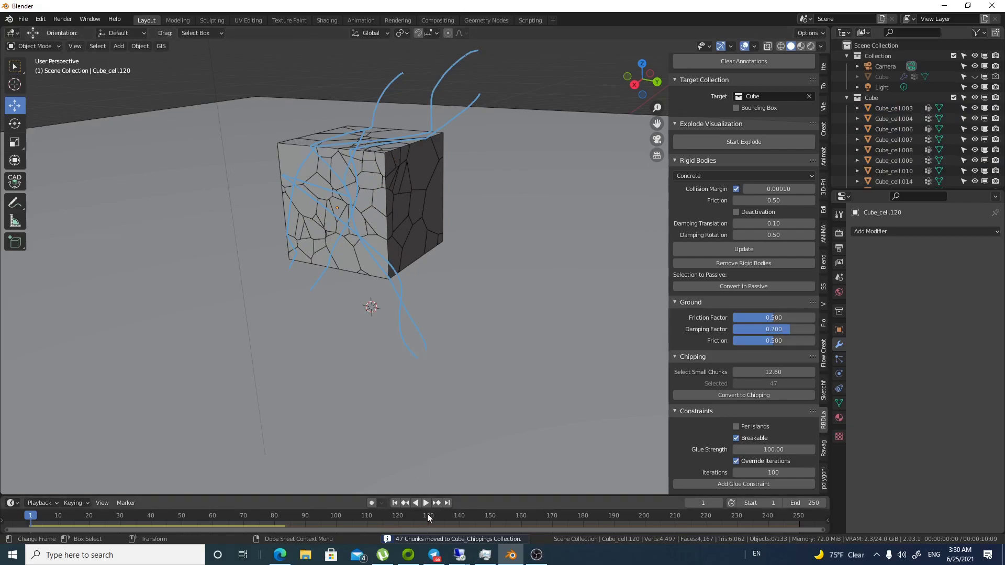
pyautogui.press('space')
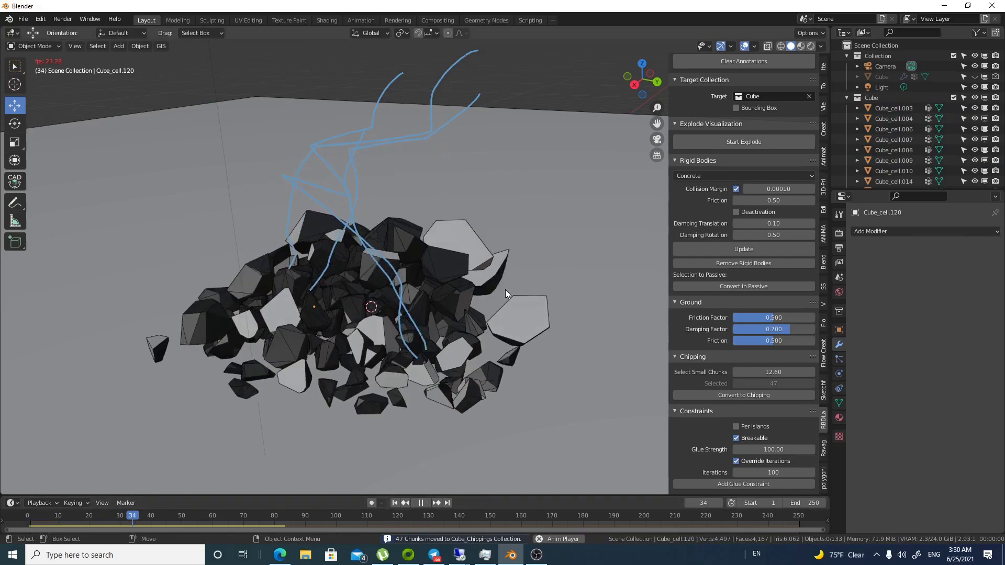
pyautogui.press('space')
pyautogui.scroll(-3, 690, 293)
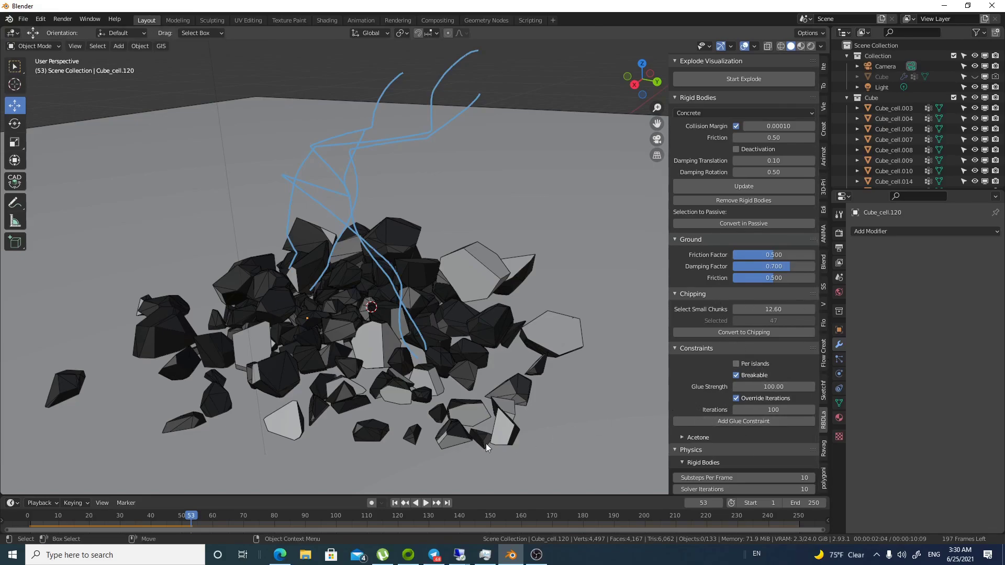
pyautogui.scroll(-2, 735, 362)
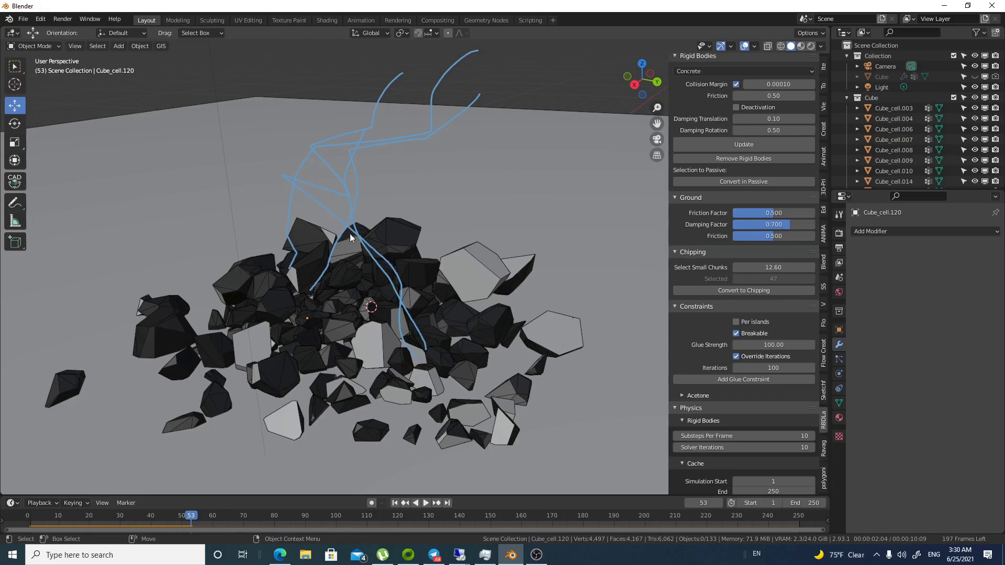
pyautogui.click(141, 46)
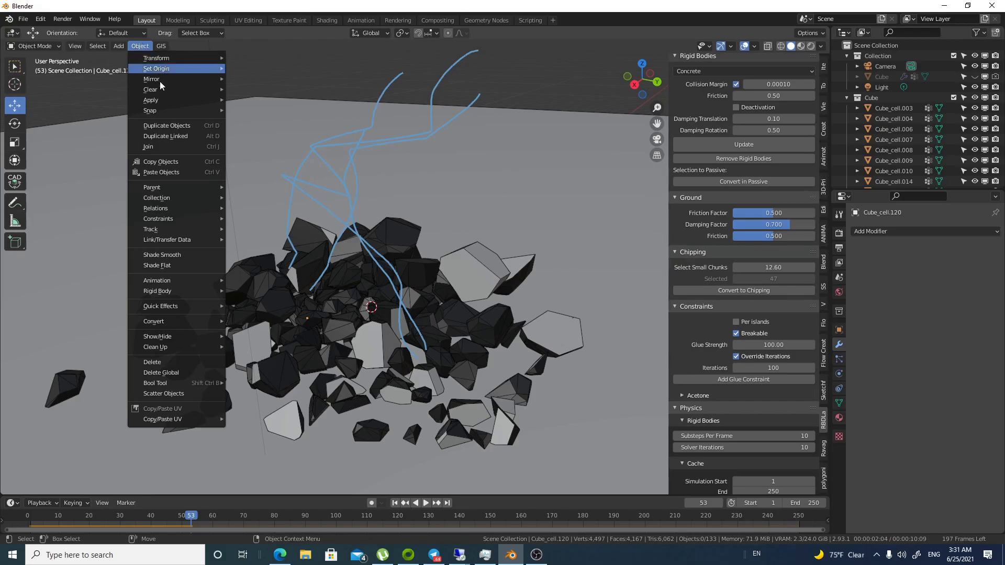
pyautogui.click(150, 47)
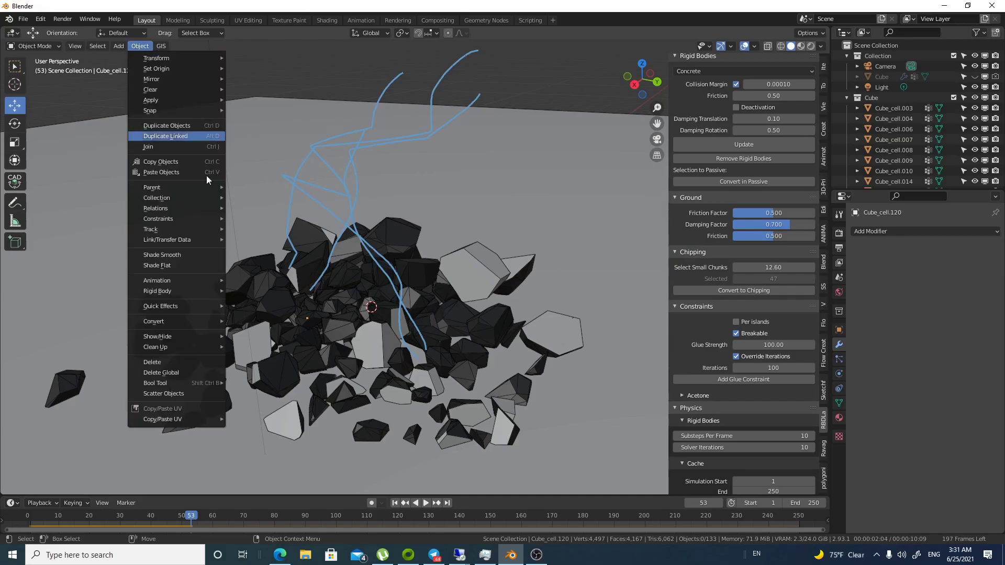
pyautogui.click(140, 47)
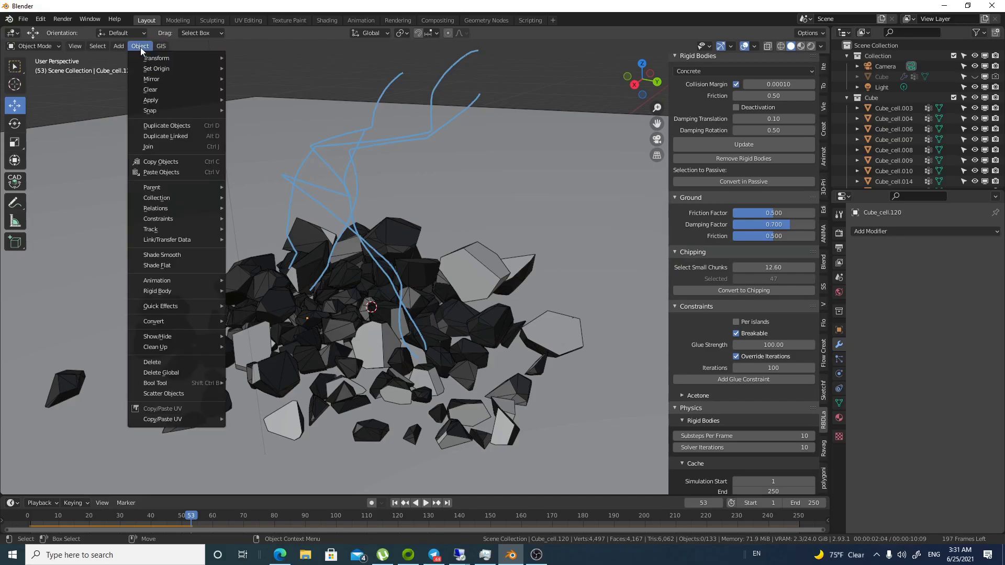
pyautogui.moveTo(180, 291)
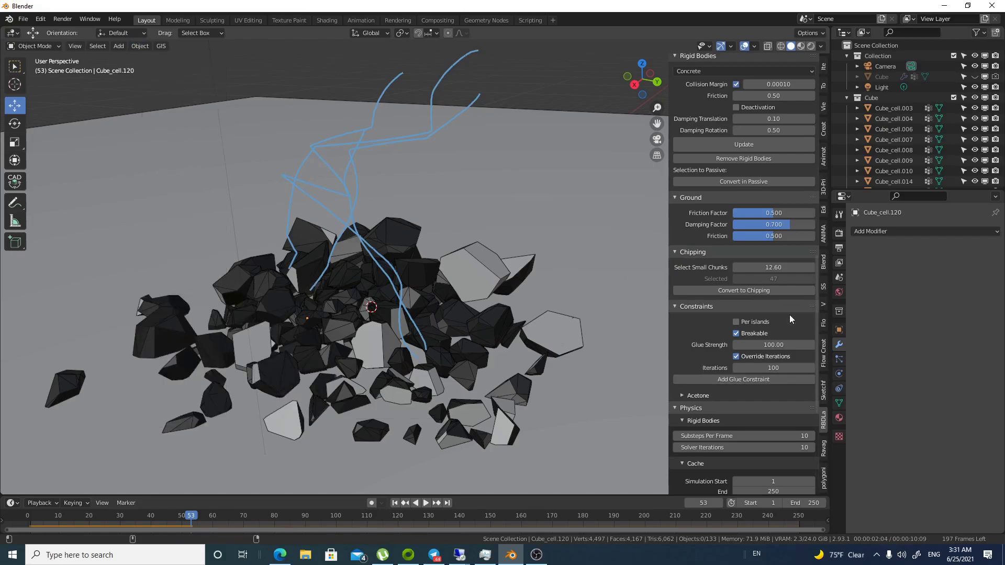
# Step: From frame 1, add glue constraints to the cube's fragments, play the simulation and return to frame 1
pyautogui.click(394, 503)
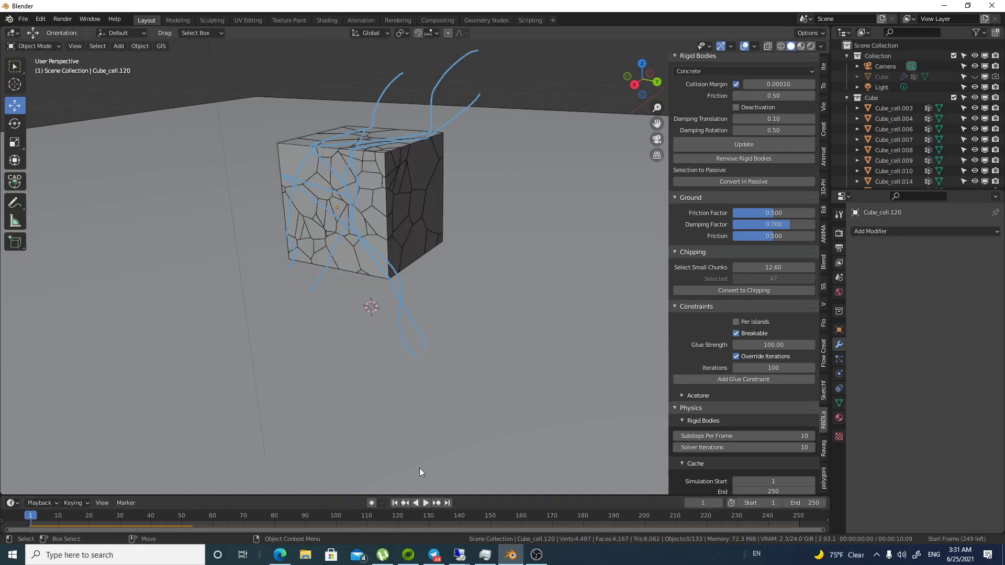
pyautogui.click(740, 380)
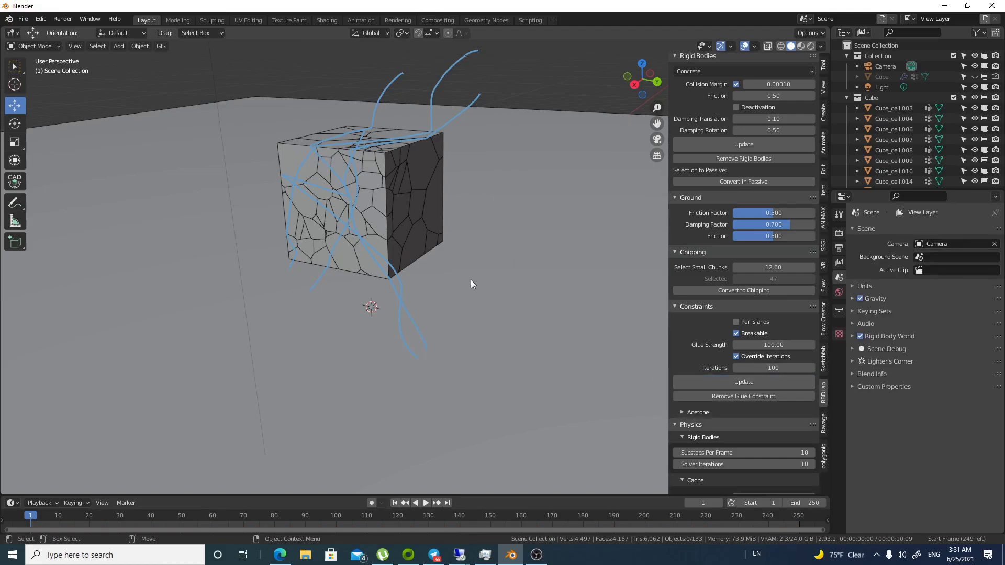
pyautogui.press('space')
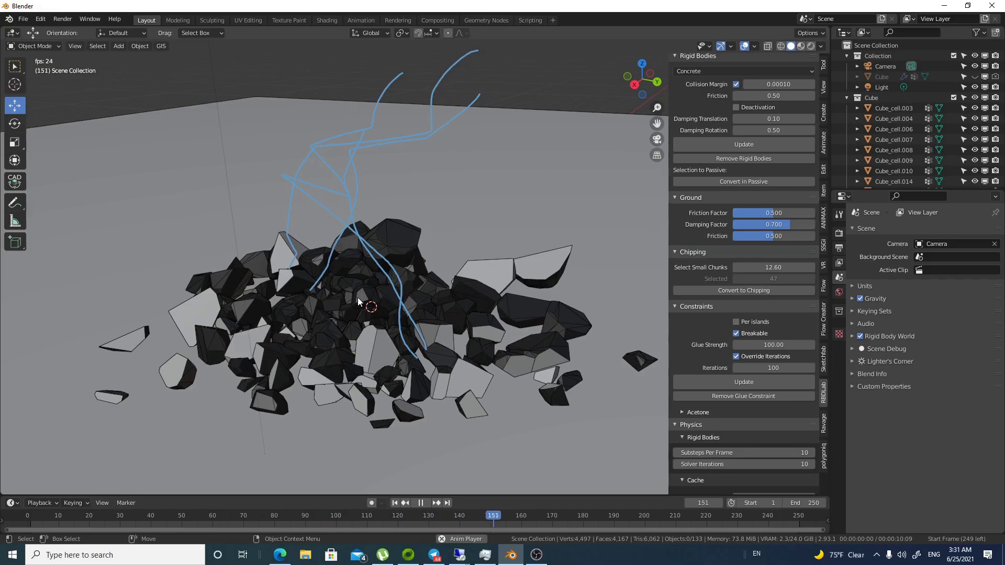
pyautogui.press('Escape')
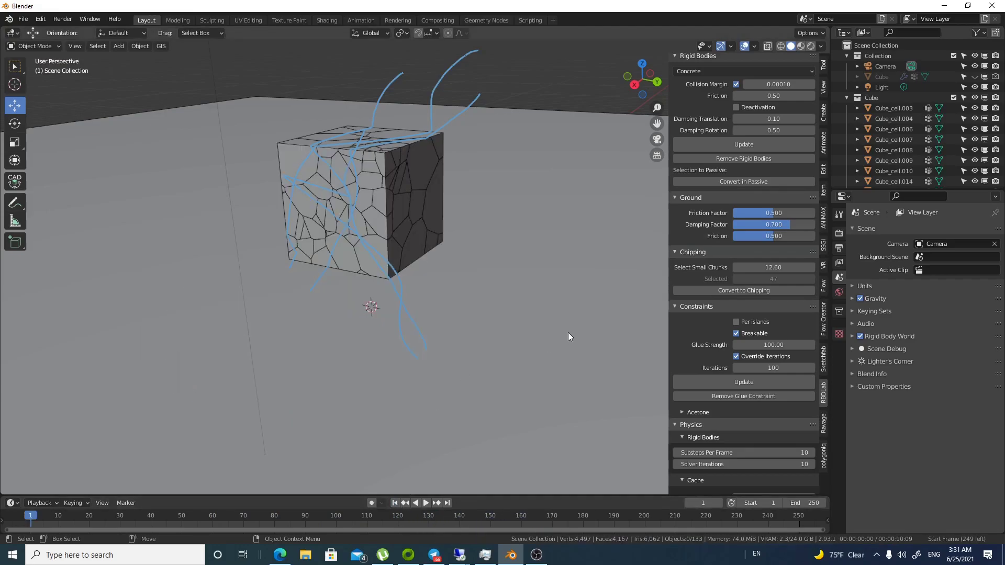
# Step: Set the glue strength to 500, update the glue constraints and play the simulation
pyautogui.click(773, 345)
pyautogui.write('50')
pyautogui.press('Return')
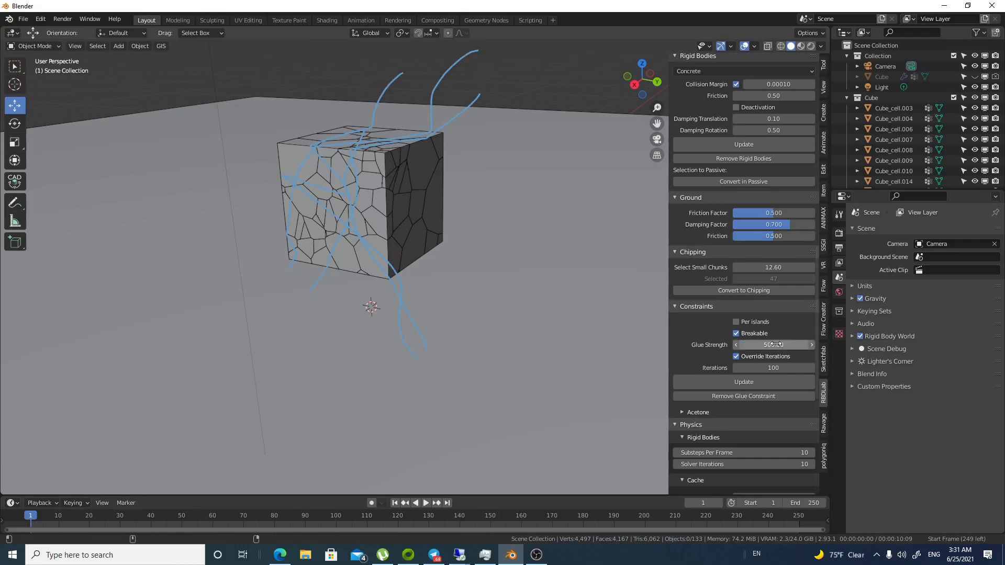
pyautogui.click(748, 381)
pyautogui.press('space')
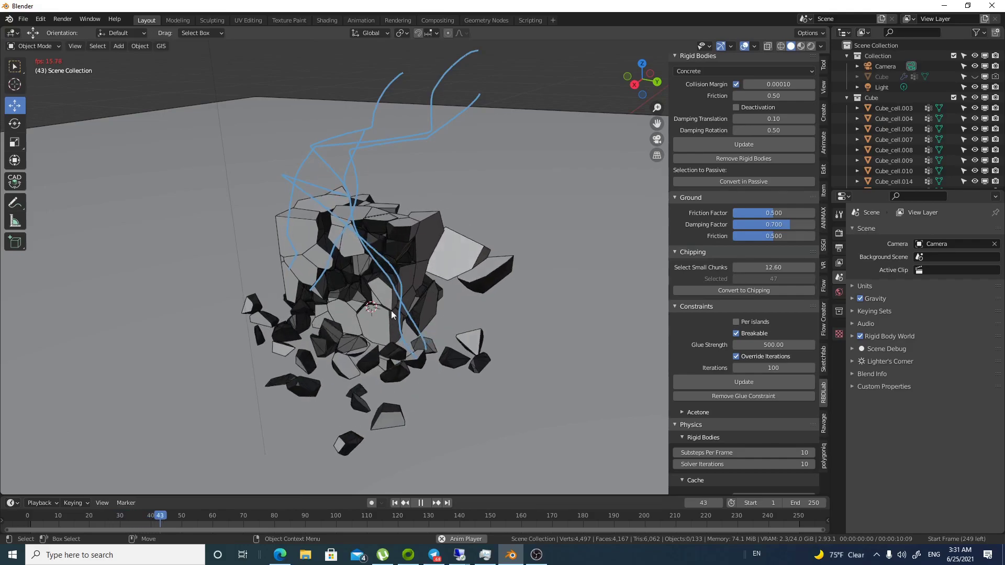
pyautogui.press('space')
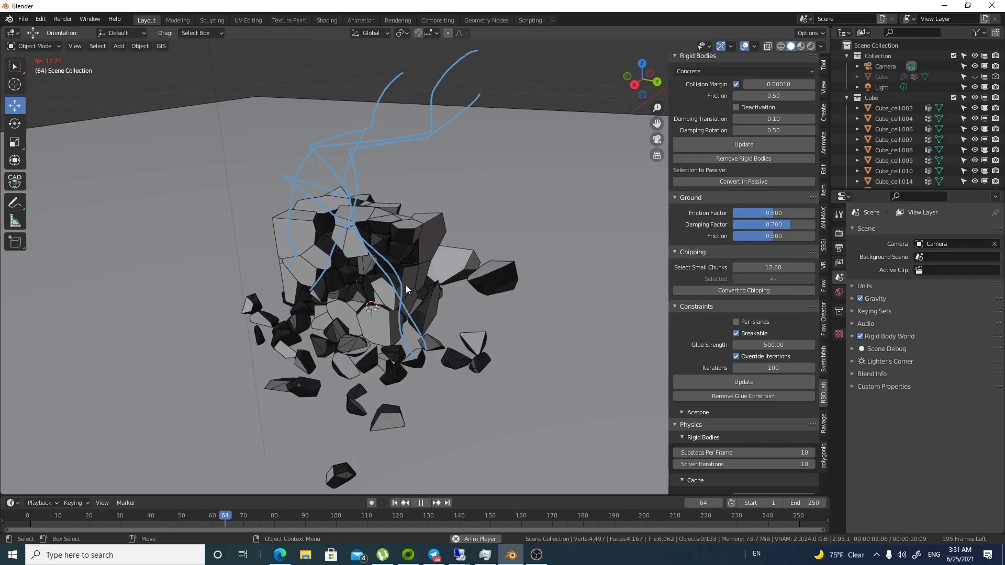
# Step: Advance through the glued collapse to frame 80 to examine how the fragments hold together
pyautogui.press('Right')
pyautogui.press('Right')
pyautogui.press('Right')
pyautogui.press('Right')
pyautogui.press('Right')
pyautogui.press('Right')
pyautogui.press('Right')
pyautogui.press('Right')
pyautogui.press('Right')
pyautogui.press('Right')
pyautogui.press('Right')
pyautogui.press('Right')
pyautogui.press('Right')
pyautogui.press('Right')
pyautogui.press('Right')
pyautogui.press('Right')
pyautogui.press('Right')
pyautogui.press('Right')
pyautogui.press('Right')
pyautogui.press('Right')
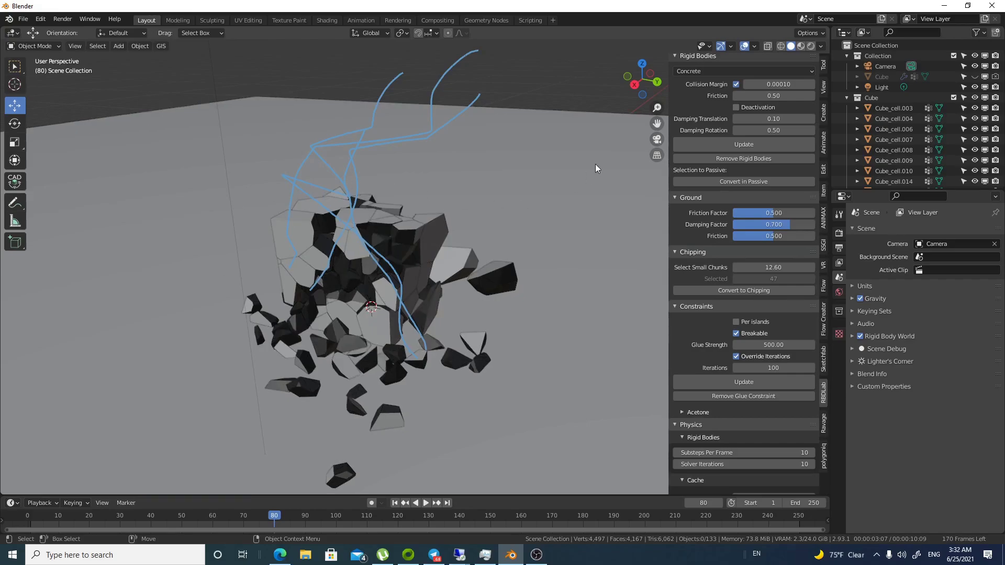
# Step: Switch the viewport to rendered shading and replay the simulation from frame 1 to frame 90
pyautogui.click(810, 47)
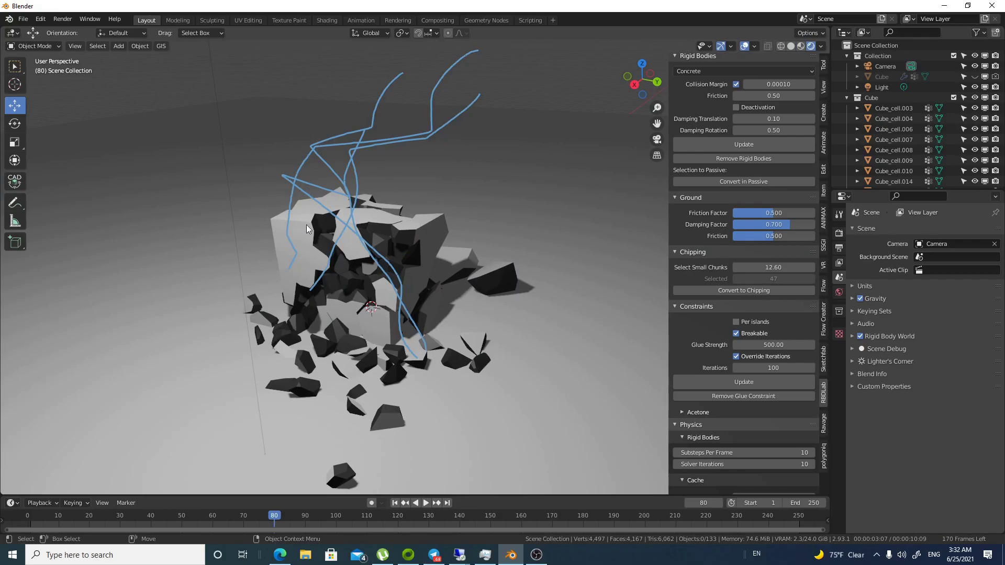
pyautogui.click(395, 502)
pyautogui.press('space')
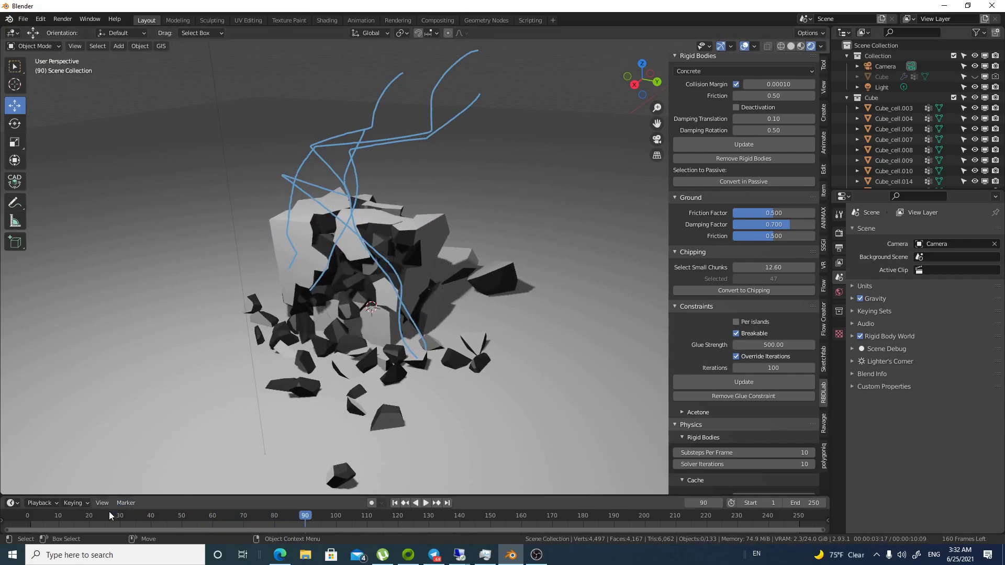
# Step: Scrub back to frame 11 to inspect the cracks in the cube, then play the simulation to frame 137
pyautogui.moveTo(105, 512); pyautogui.dragTo(57, 516)
pyautogui.press('space')
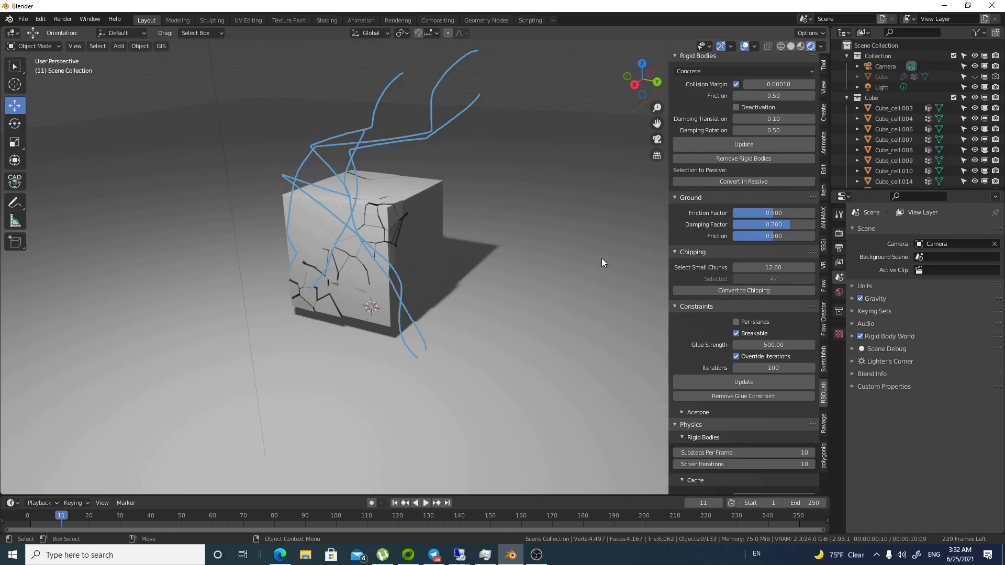
pyautogui.click(425, 502)
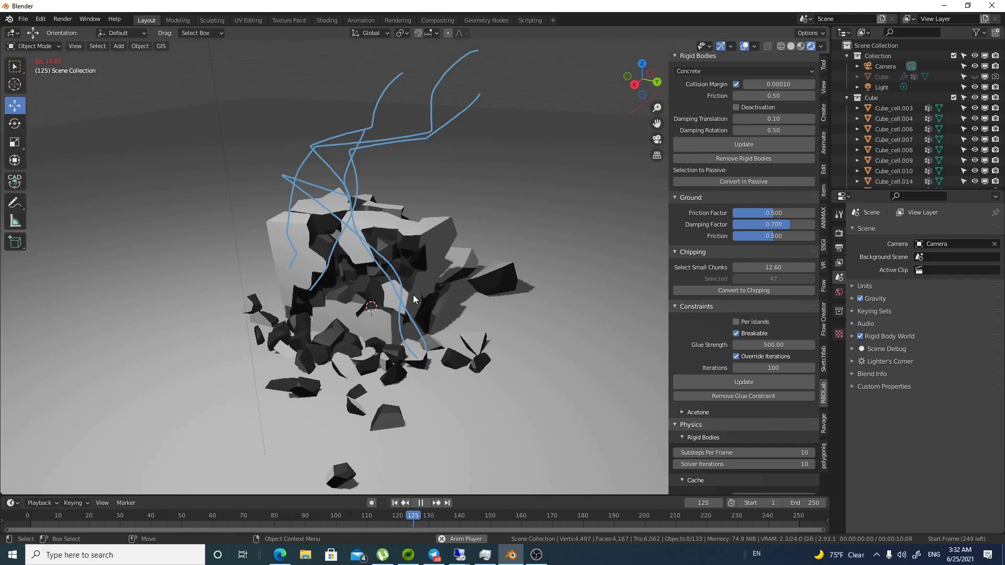
pyautogui.press('space')
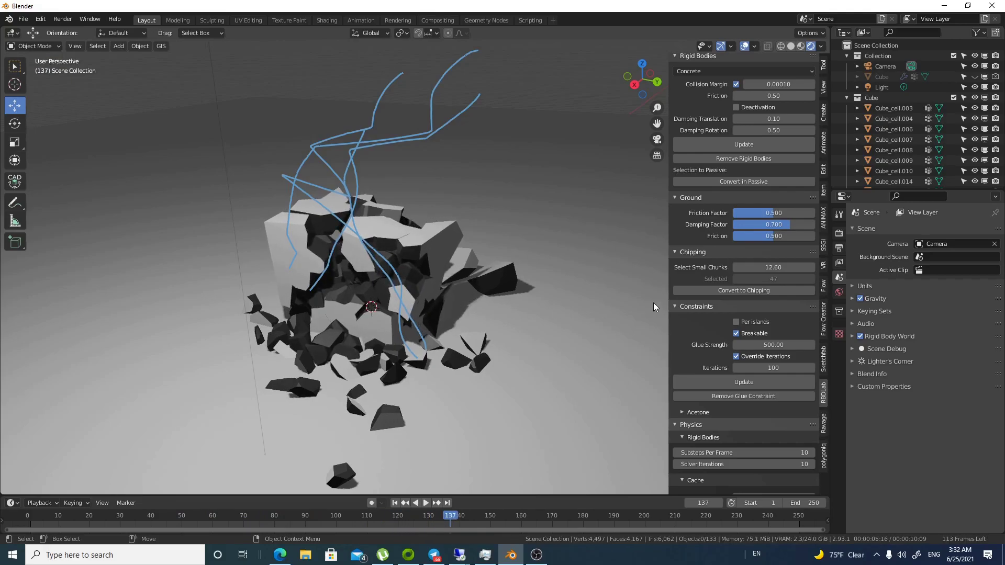
# Step: Remove the glue constraints, play the collapse without them and return to frame 1
pyautogui.scroll(-4, 764, 382)
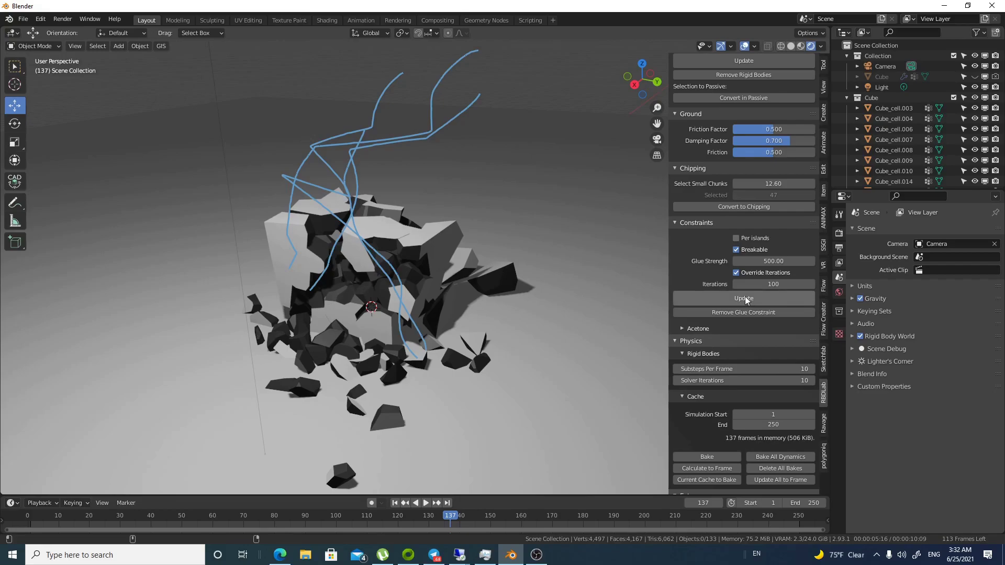
pyautogui.click(726, 316)
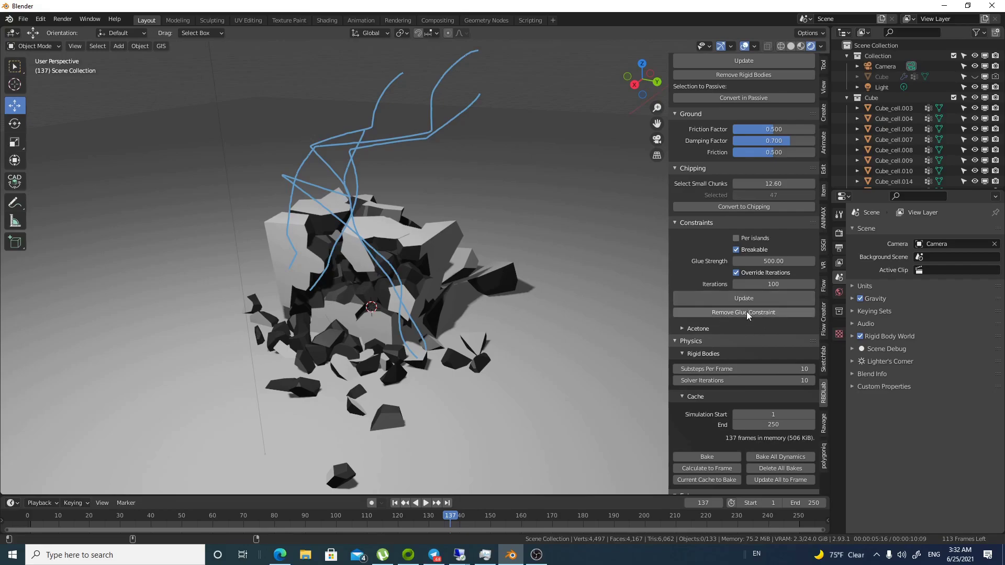
pyautogui.press('space')
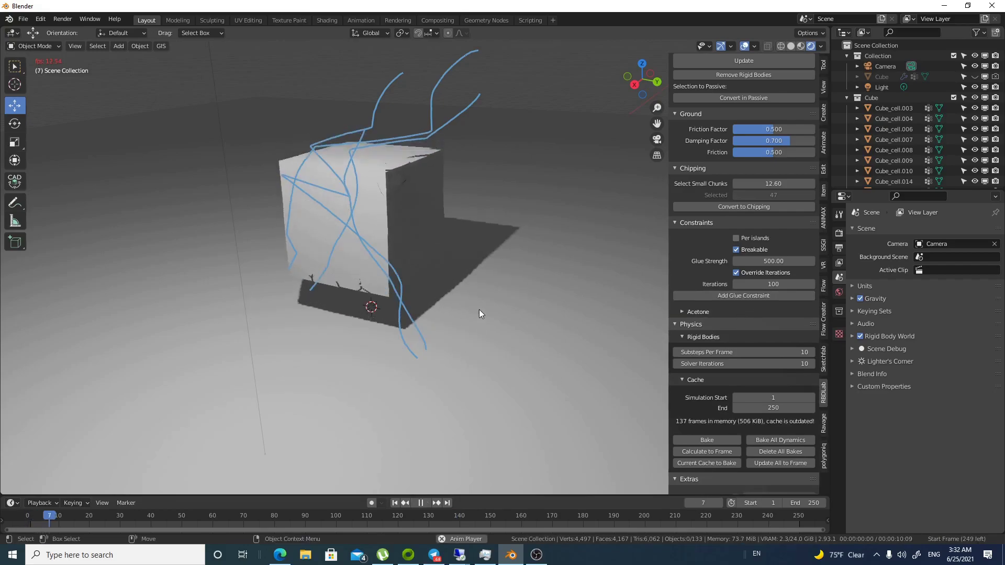
pyautogui.press('space')
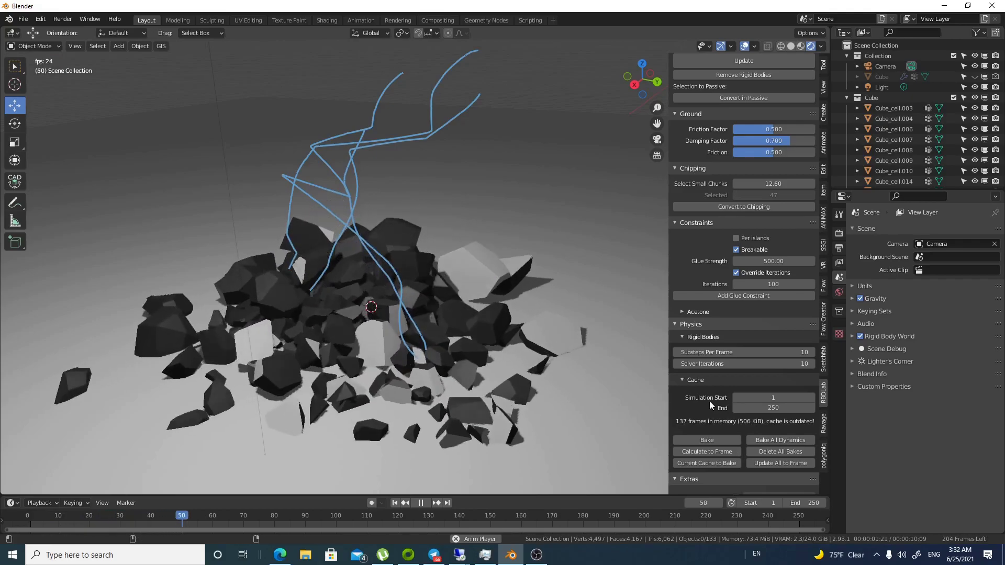
pyautogui.click(395, 502)
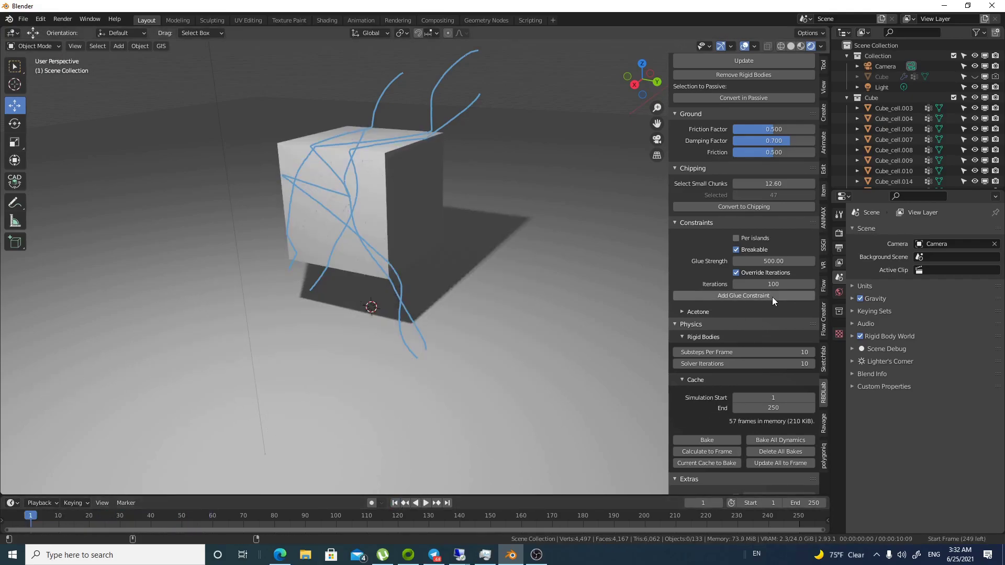
# Step: Add the glue constraints back to the fragments and play the simulation to frame 70
pyautogui.click(741, 296)
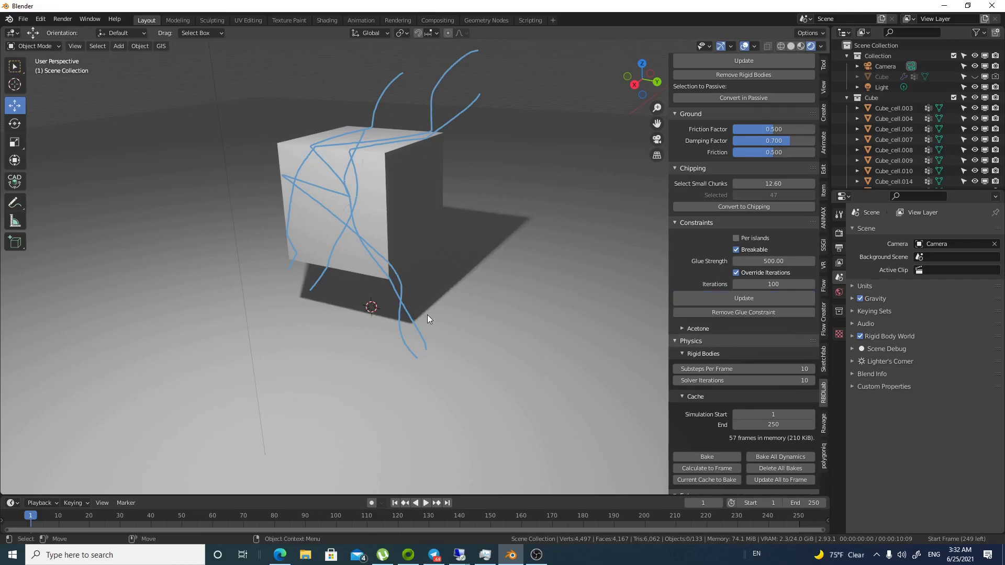
pyautogui.press('space')
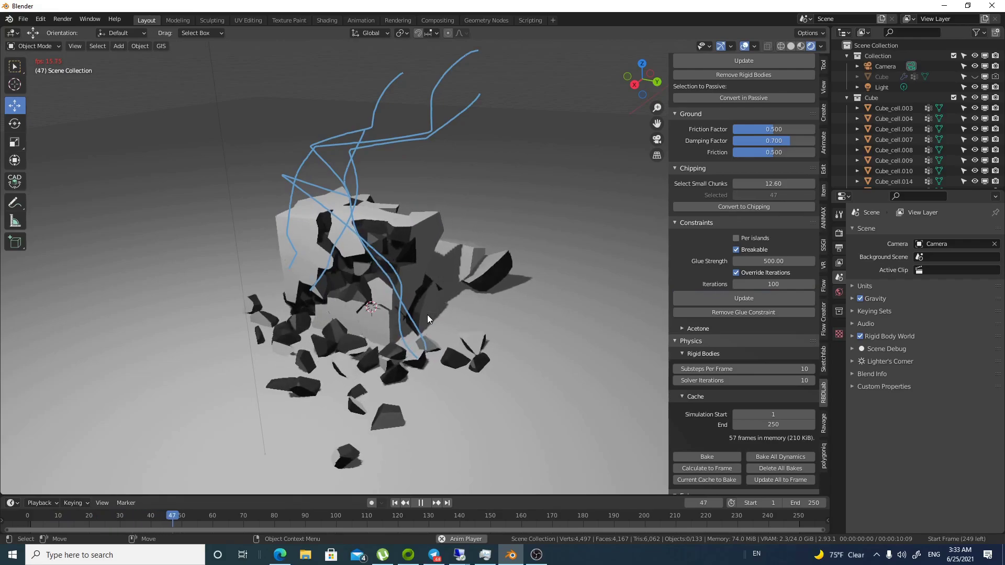
pyautogui.press('space')
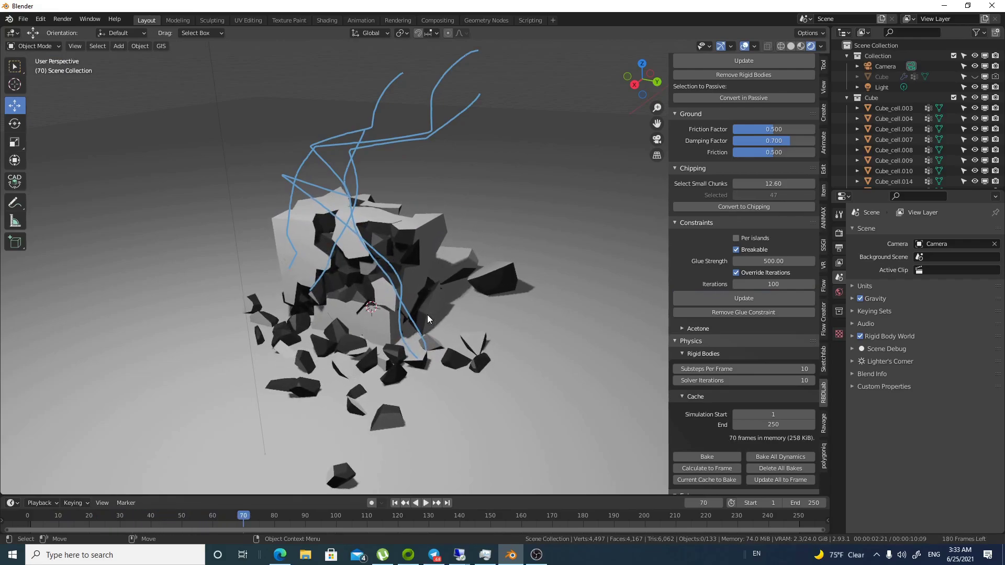
# Step: Add an Acetone sphere helper and place it beside the cube, with its movement keyframed at frames 1 and 20
pyautogui.click(699, 329)
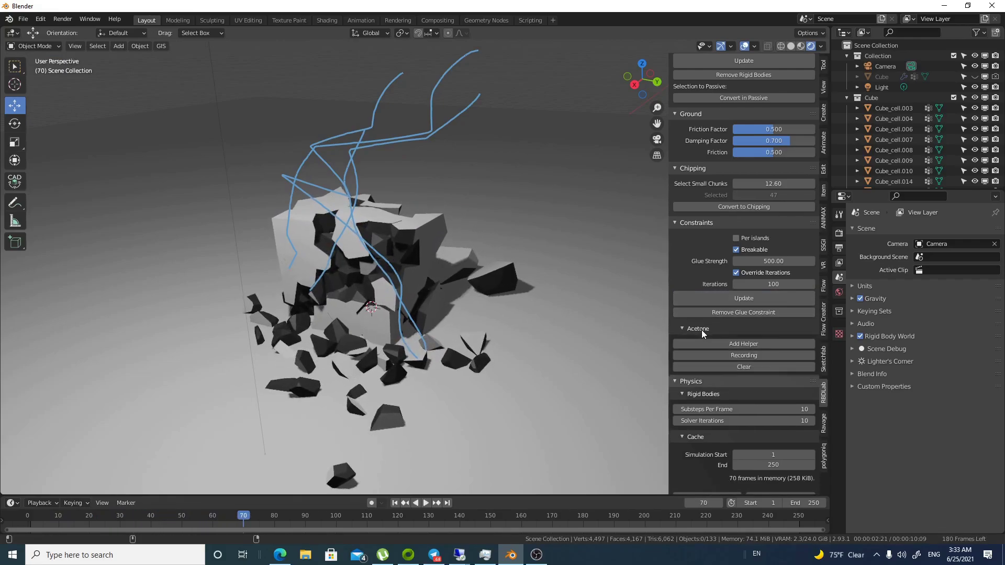
pyautogui.click(743, 344)
pyautogui.moveTo(158, 237); pyautogui.dragTo(159, 187)
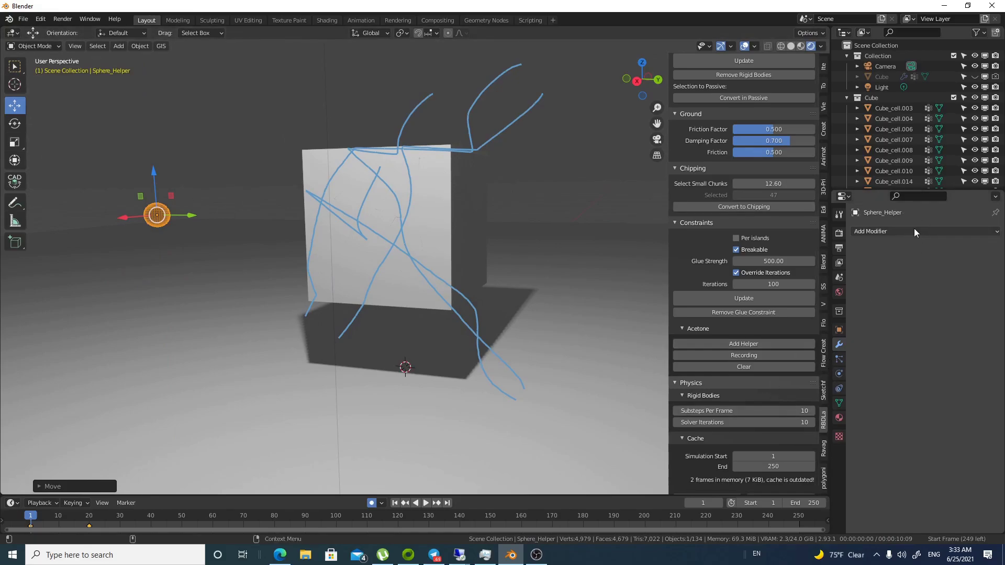
# Step: Record the Acetone helper's effect on the constraints and play the simulation to frame 35
pyautogui.click(766, 357)
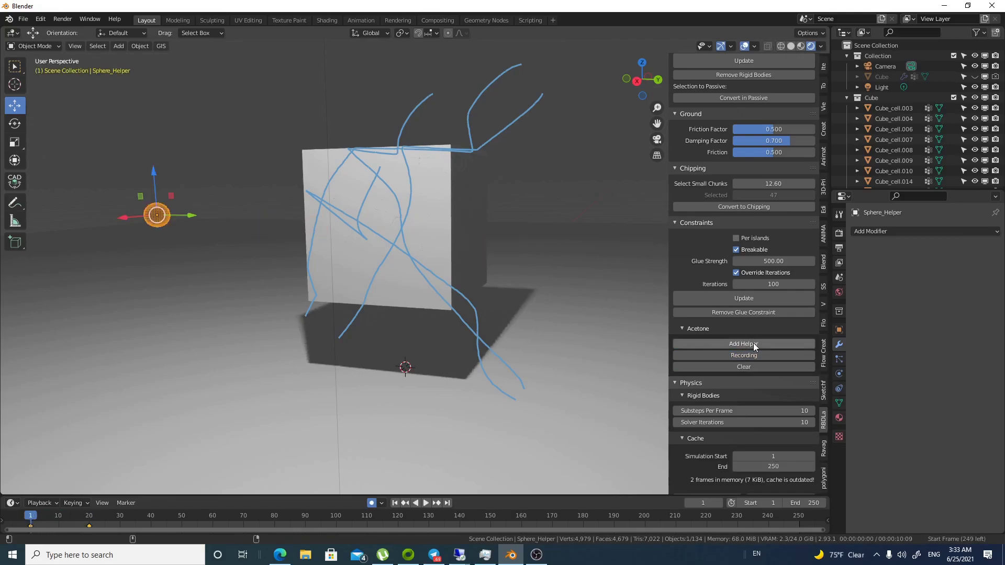
pyautogui.click(426, 502)
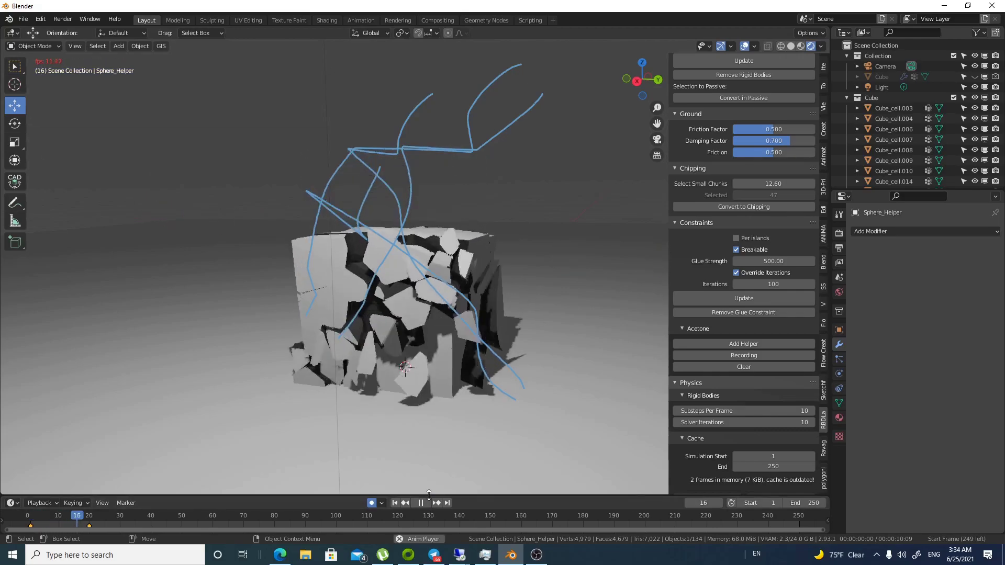
pyautogui.press('space')
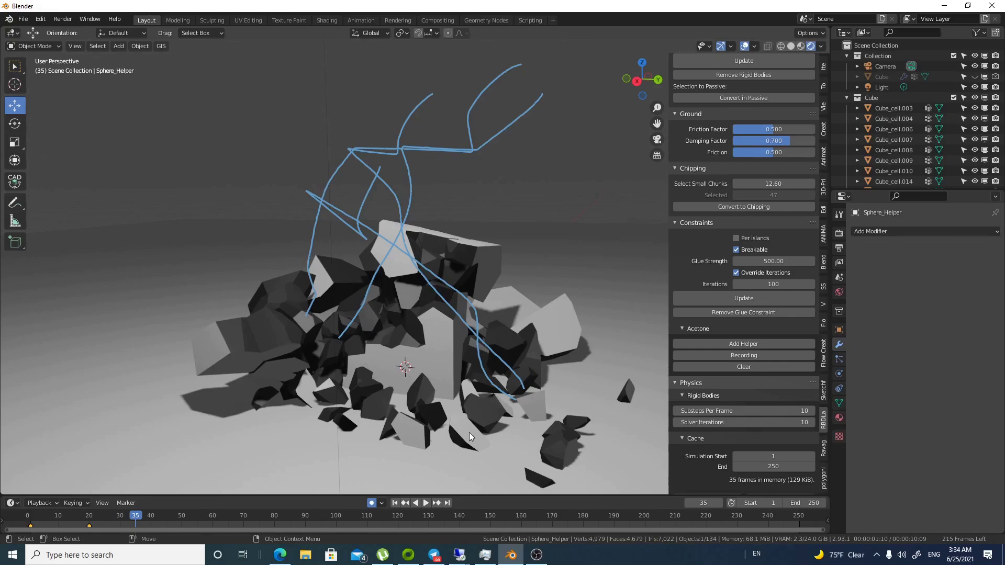
# Step: Replay the collapse with the moving sphere helper from the start and return to frame 1
pyautogui.click(394, 502)
pyautogui.press('space')
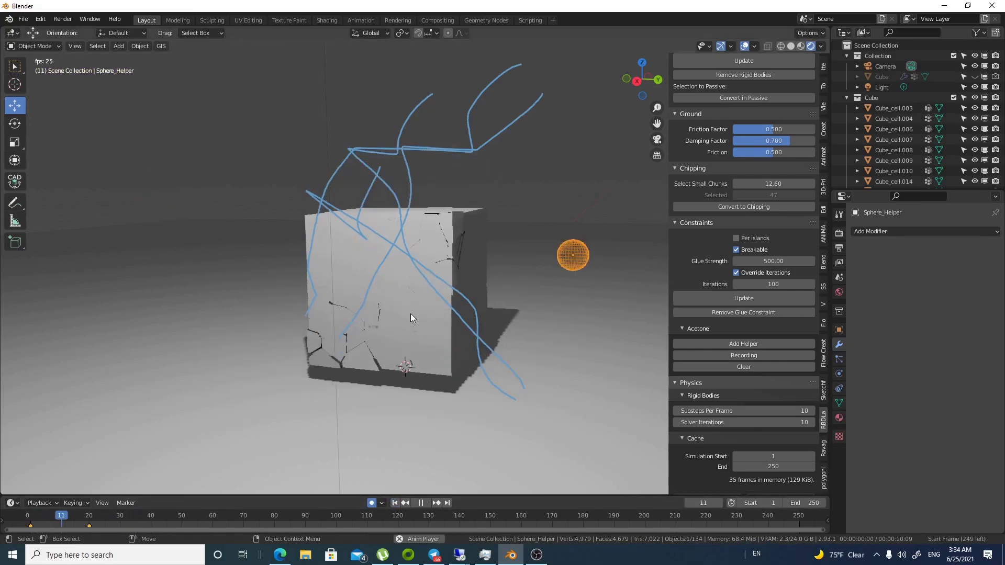
pyautogui.press('space')
pyautogui.click(395, 502)
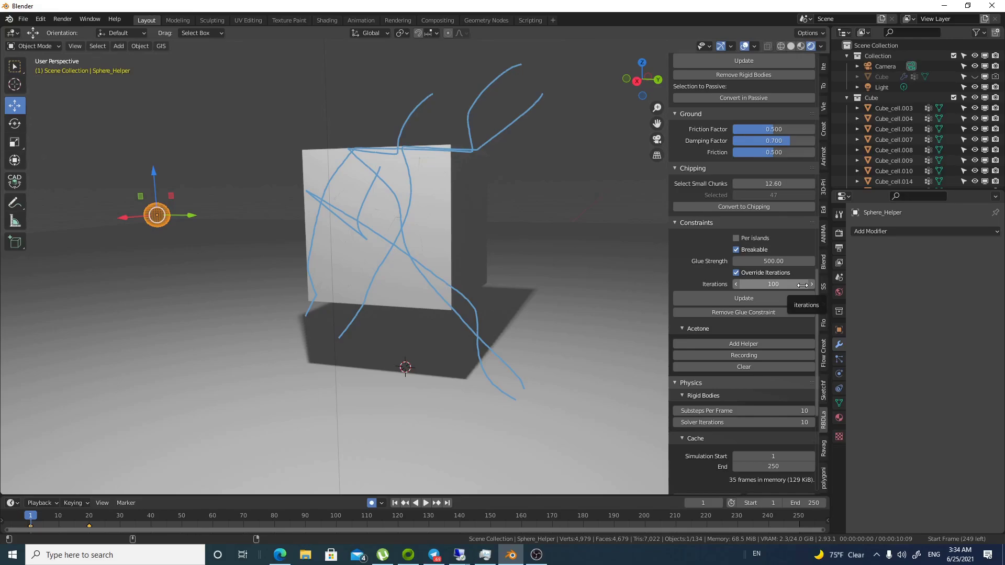
pyautogui.moveTo(507, 183); pyautogui.dragTo(433, 329, button='middle')
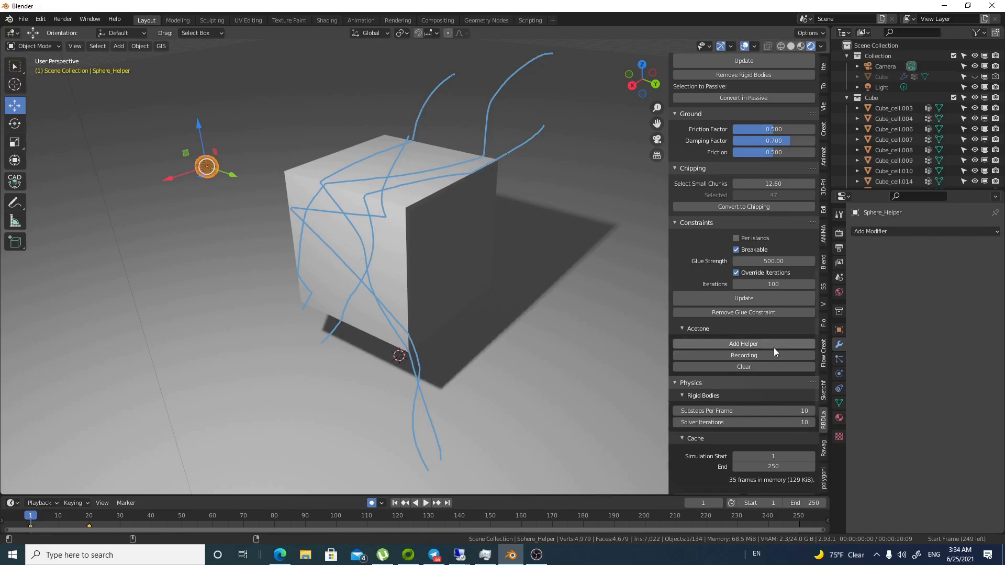
pyautogui.scroll(-3, 756, 379)
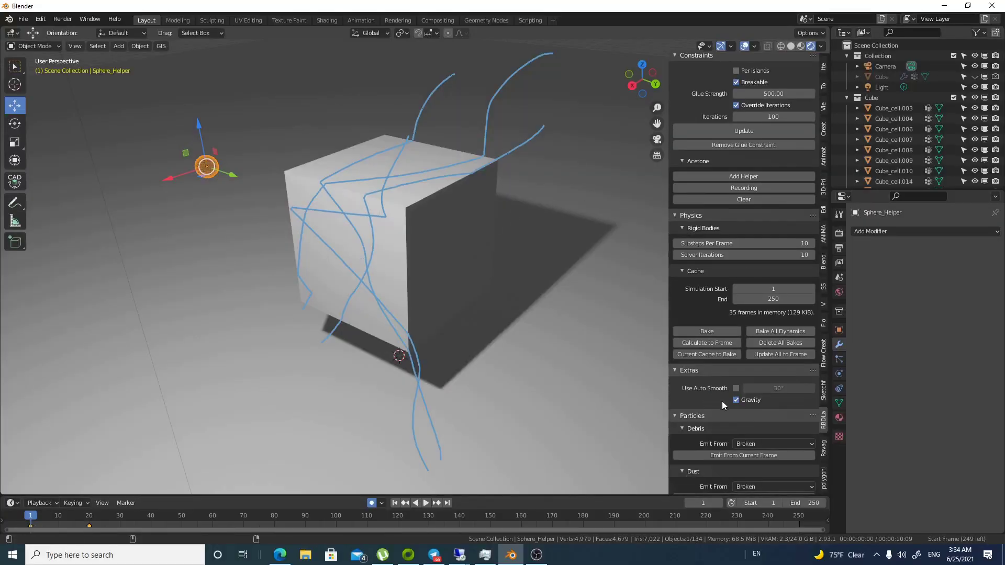
# Step: Bake the rigid body simulation for frames 1 to 250 and play back the cached collapse to frame 81
pyautogui.scroll(-3, 705, 426)
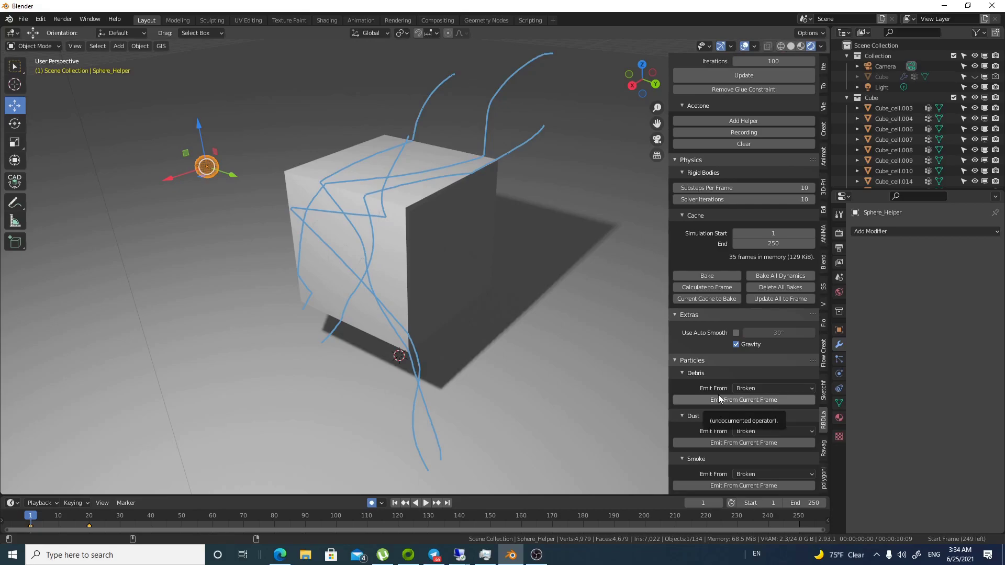
pyautogui.click(716, 274)
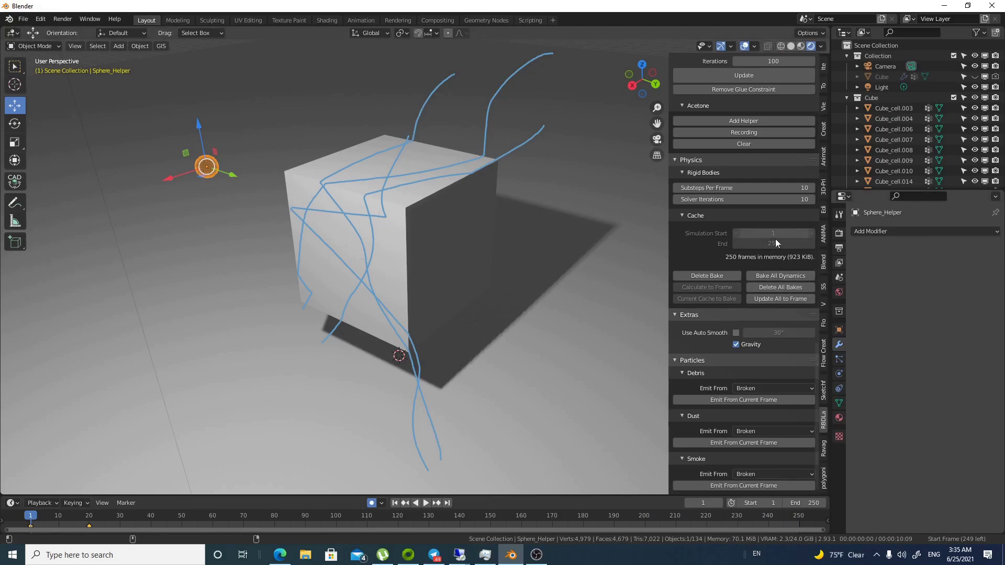
pyautogui.press('space')
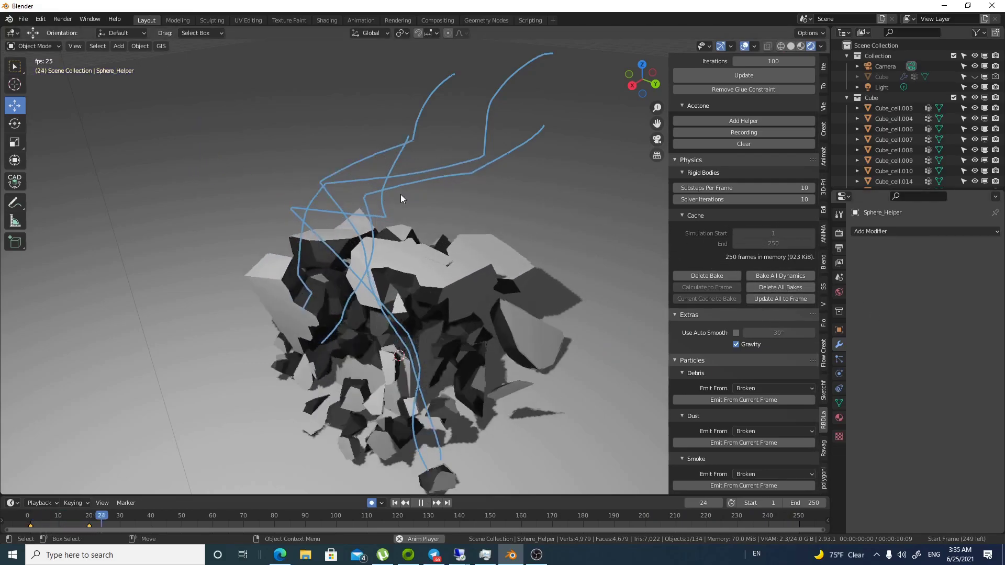
pyautogui.press('space')
pyautogui.moveTo(419, 231); pyautogui.dragTo(520, 228, button='middle')
pyautogui.press('space')
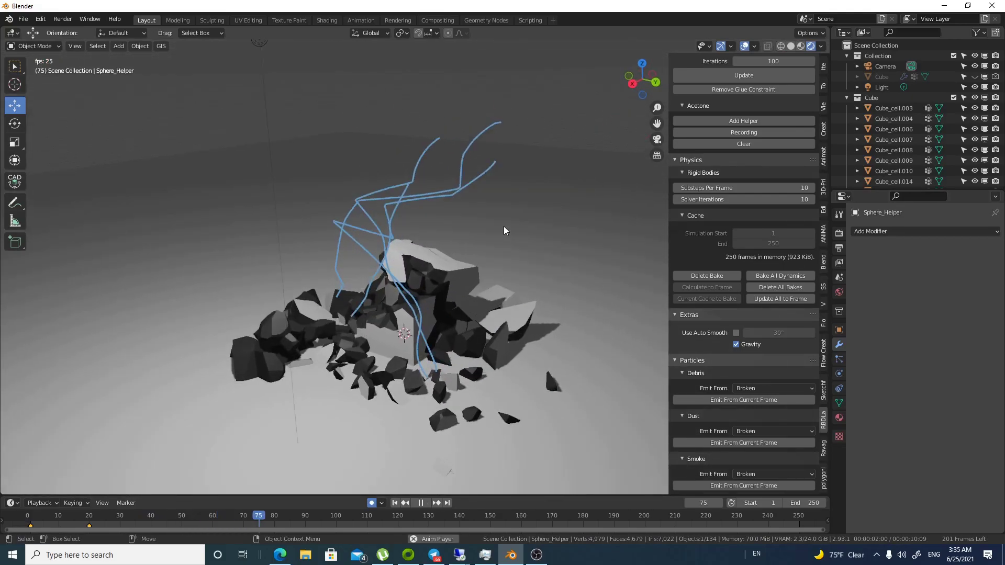
pyautogui.press('space')
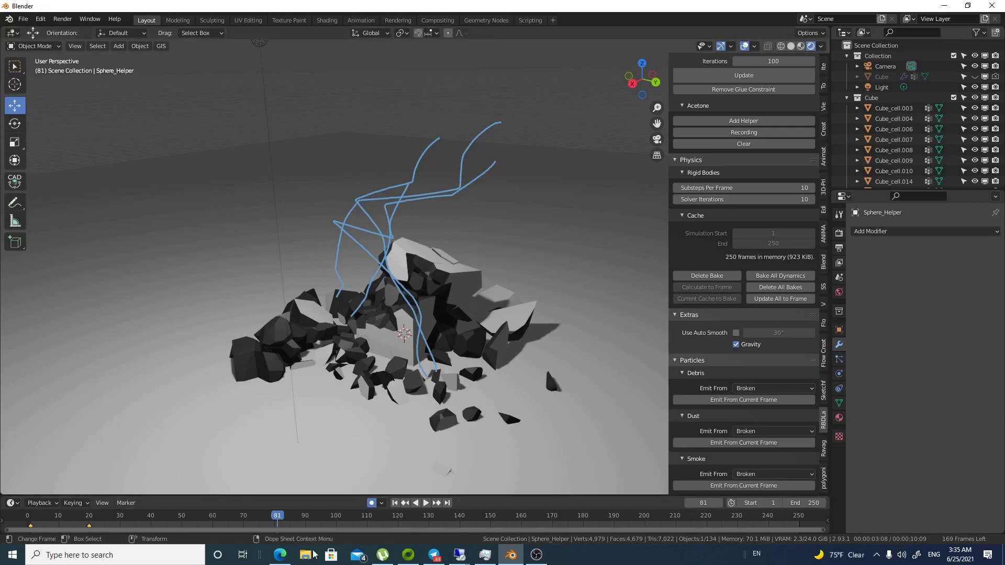
# Step: Stop the timeline at frame 13, where the cube starts to crack apart
pyautogui.press('space')
pyautogui.click(122, 517)
pyautogui.moveTo(122, 516); pyautogui.dragTo(35, 517)
pyautogui.press('space')
pyautogui.press('space')
pyautogui.press('space')
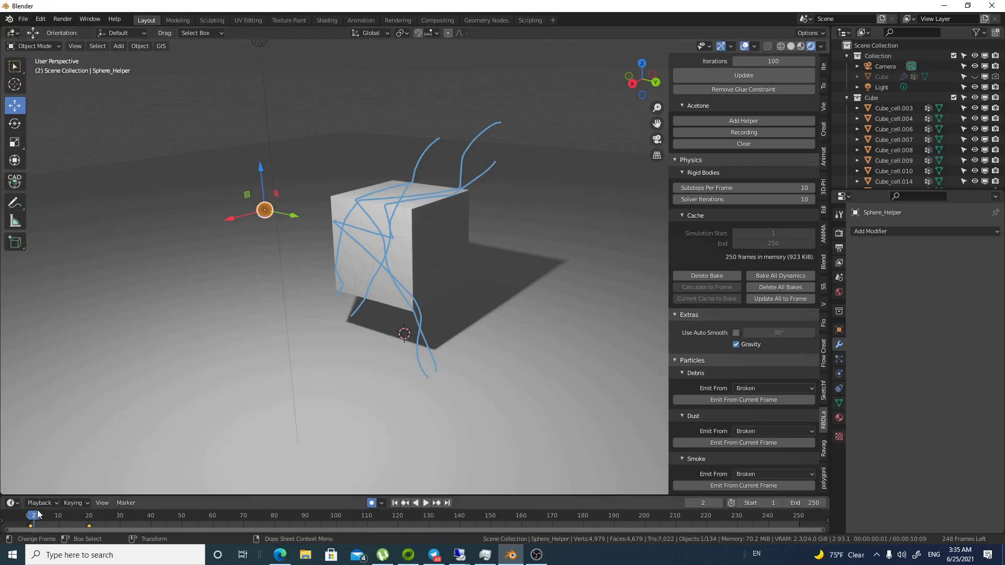
pyautogui.press('space')
pyautogui.moveTo(57, 518); pyautogui.dragTo(70, 520)
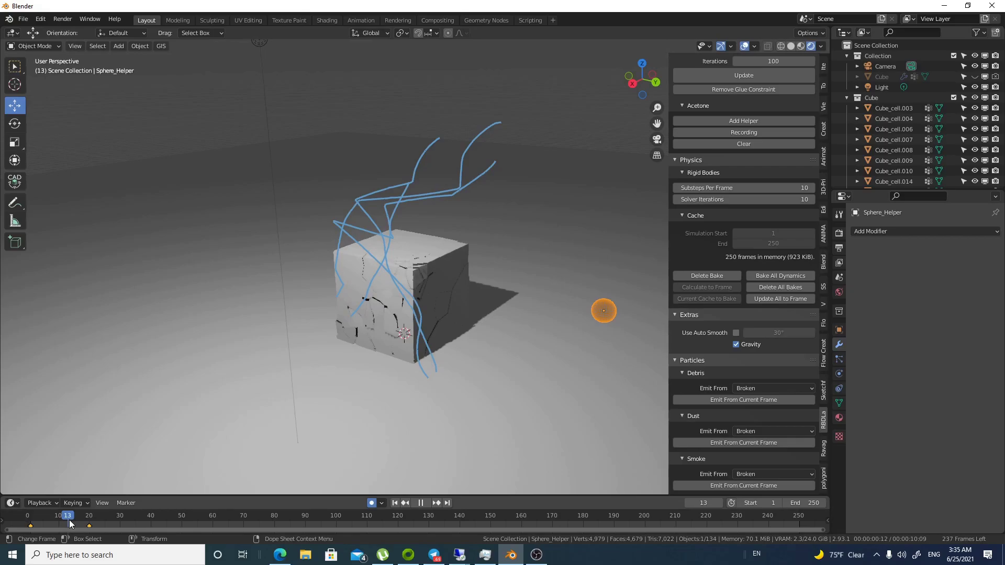
pyautogui.press('space')
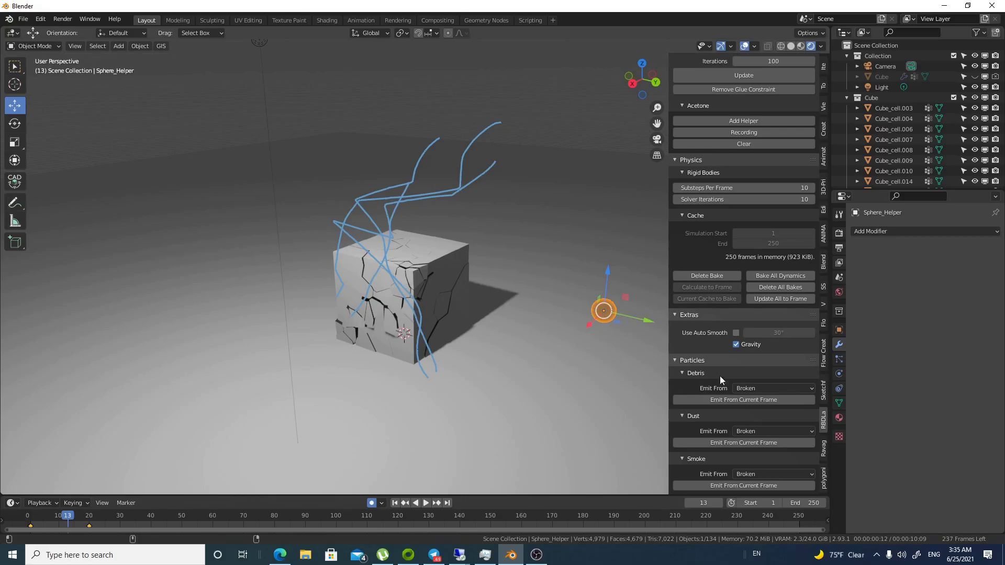
# Step: Enlarge the timeline area and emit debris particles from the broken pieces at the current frame 13
pyautogui.scroll(3, 344, 247)
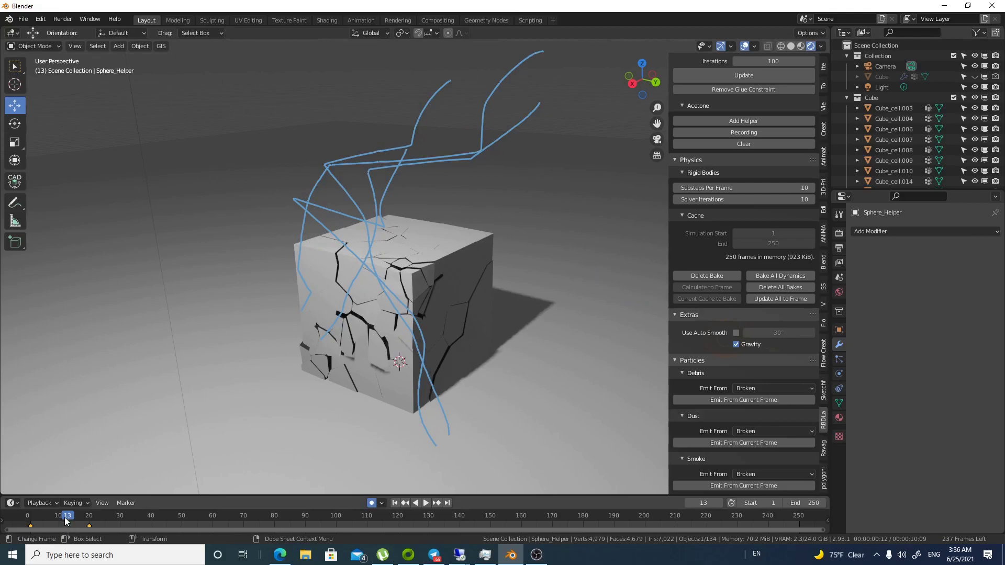
pyautogui.moveTo(65, 495); pyautogui.dragTo(66, 470)
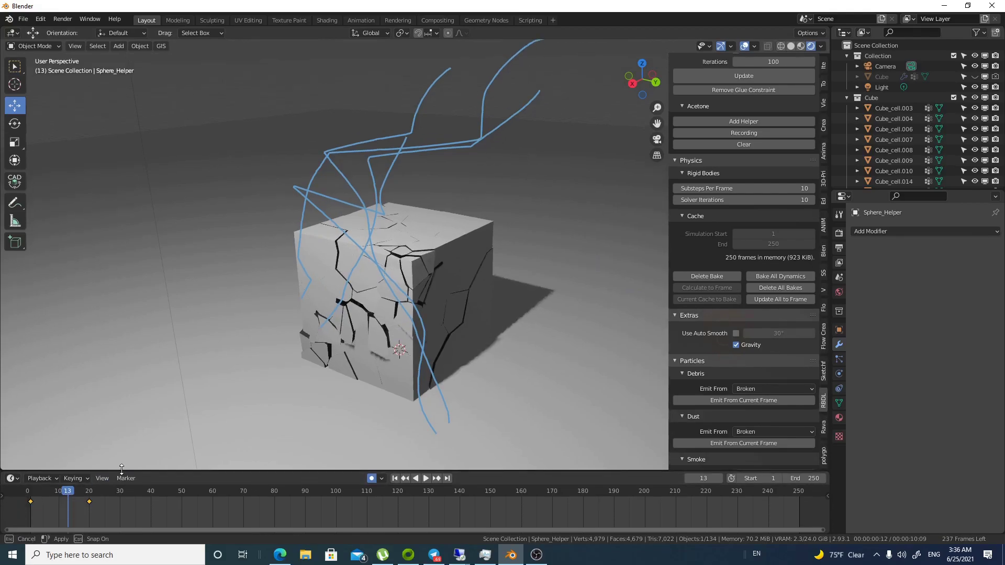
pyautogui.click(768, 401)
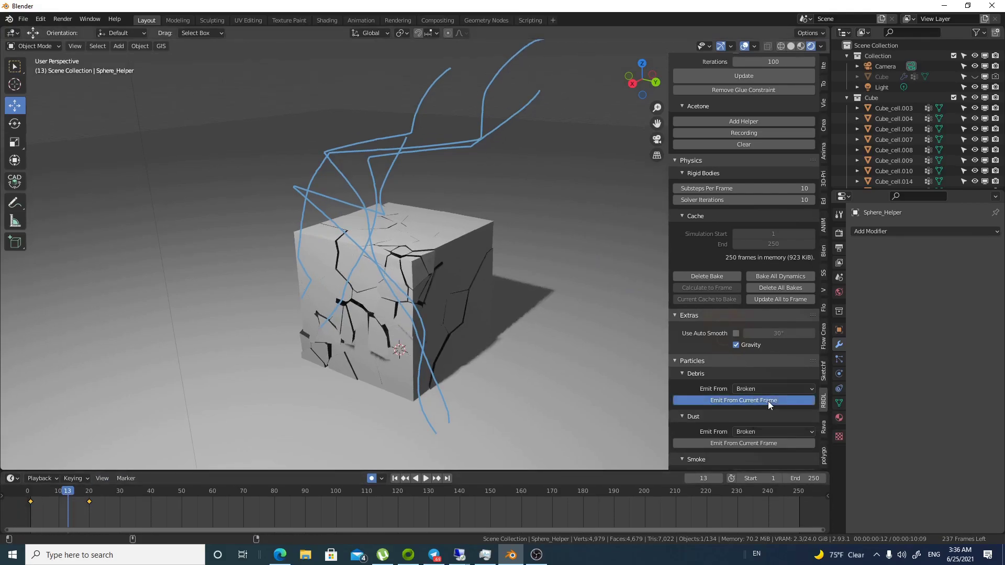
# Step: Play the collapse with debris from the start, examine the debris on the ground and its settings, and stop at frame 75
pyautogui.click(394, 478)
pyautogui.press('space')
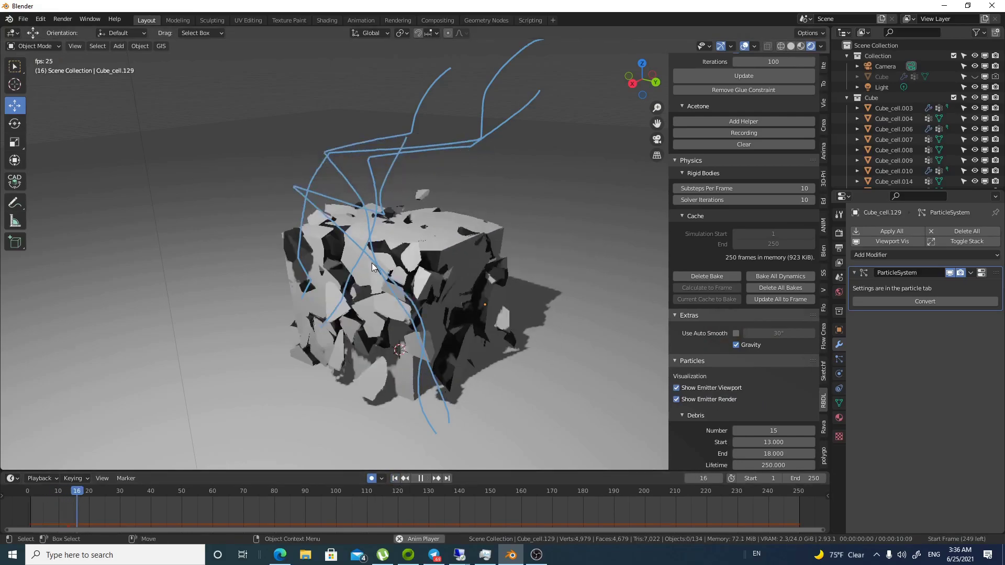
pyautogui.press('space')
pyautogui.moveTo(530, 357); pyautogui.dragTo(358, 347, button='middle')
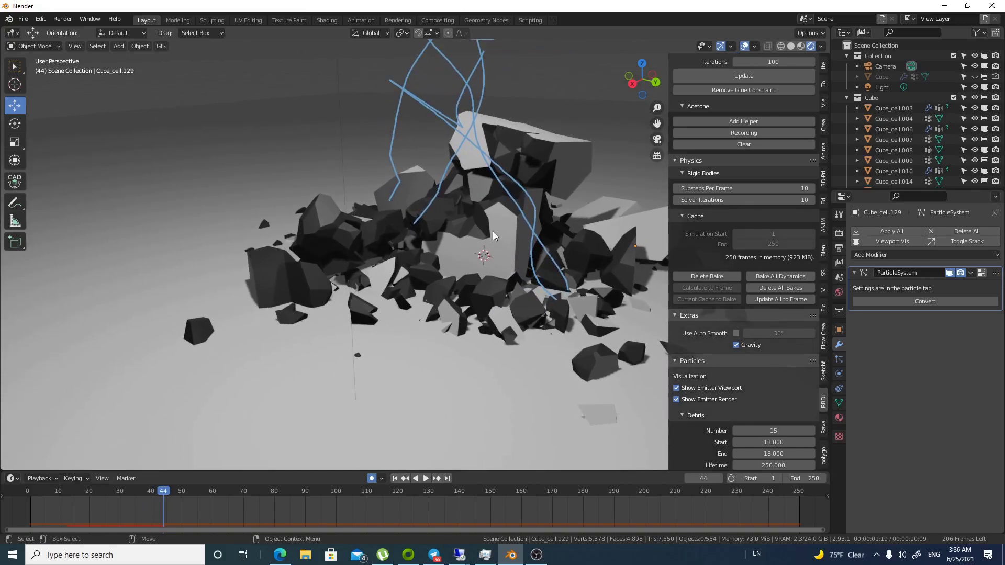
pyautogui.keyDown('shift'); pyautogui.moveTo(486, 231); pyautogui.dragTo(405, 259, button='middle'); pyautogui.keyUp('shift')
pyautogui.scroll(-5, 765, 404)
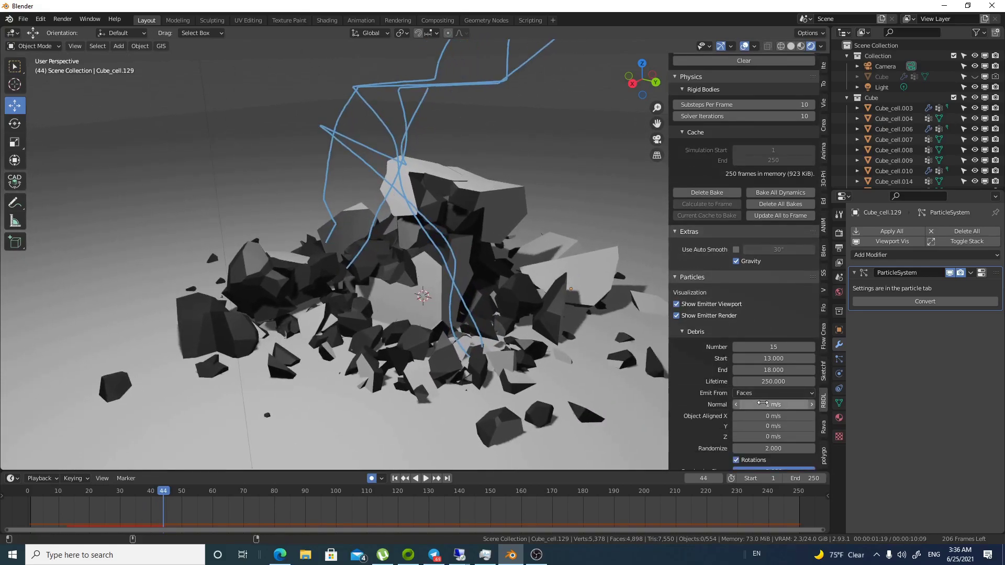
pyautogui.scroll(-3, 765, 404)
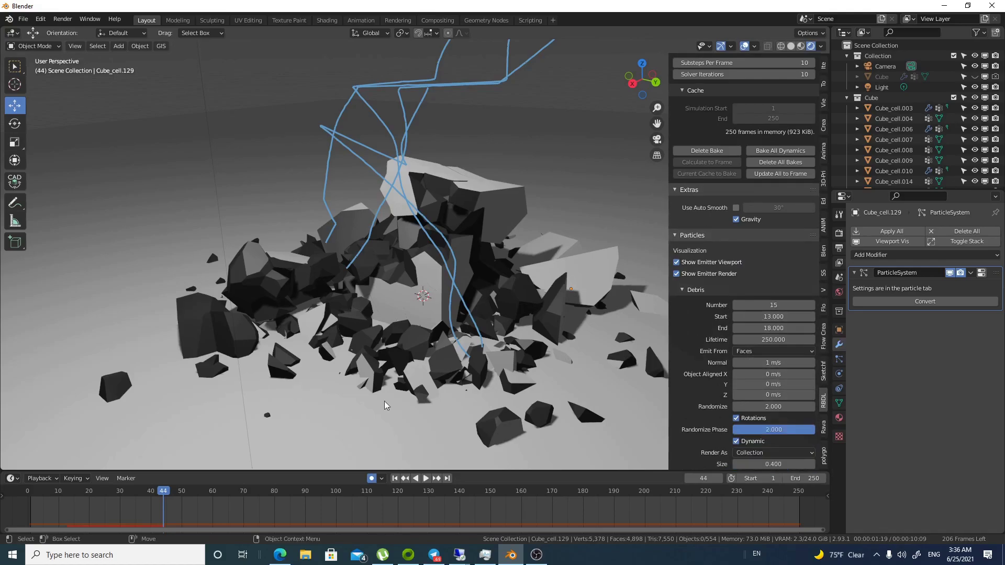
pyautogui.press('space')
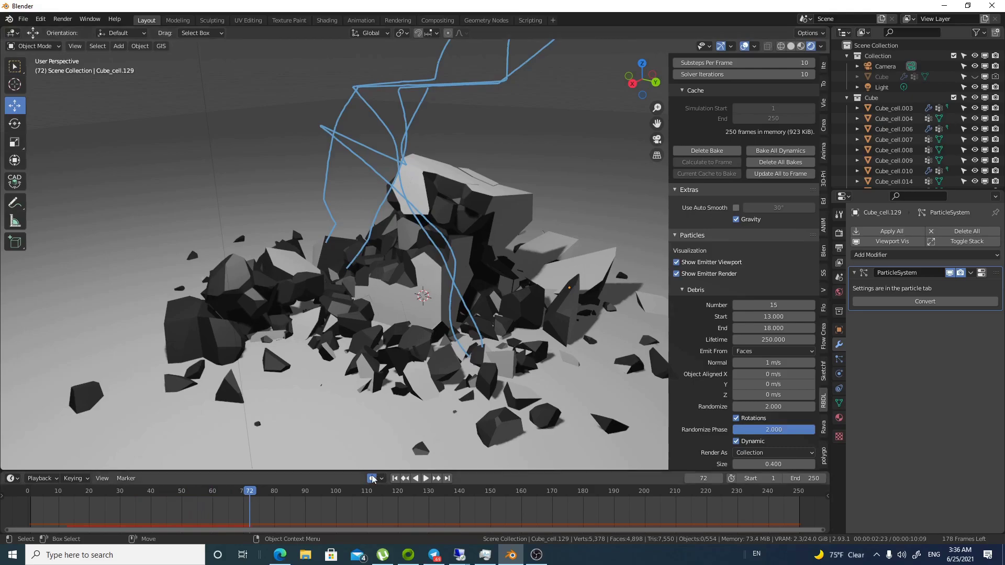
pyautogui.hotkey('shift', 'Left')
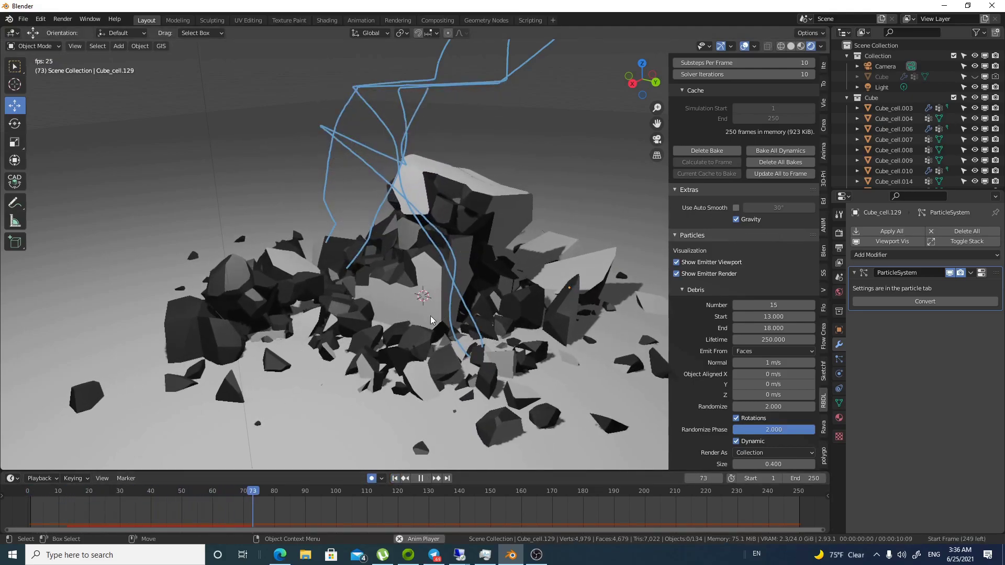
pyautogui.press('space')
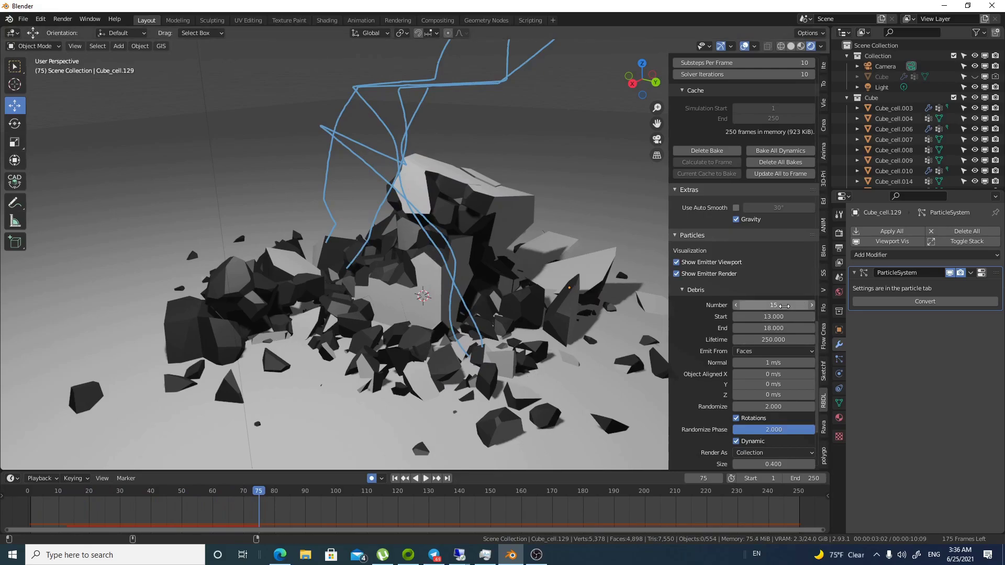
# Step: Set the debris particle number to 200 and replay the collapse from the start to frame 75
pyautogui.click(784, 306)
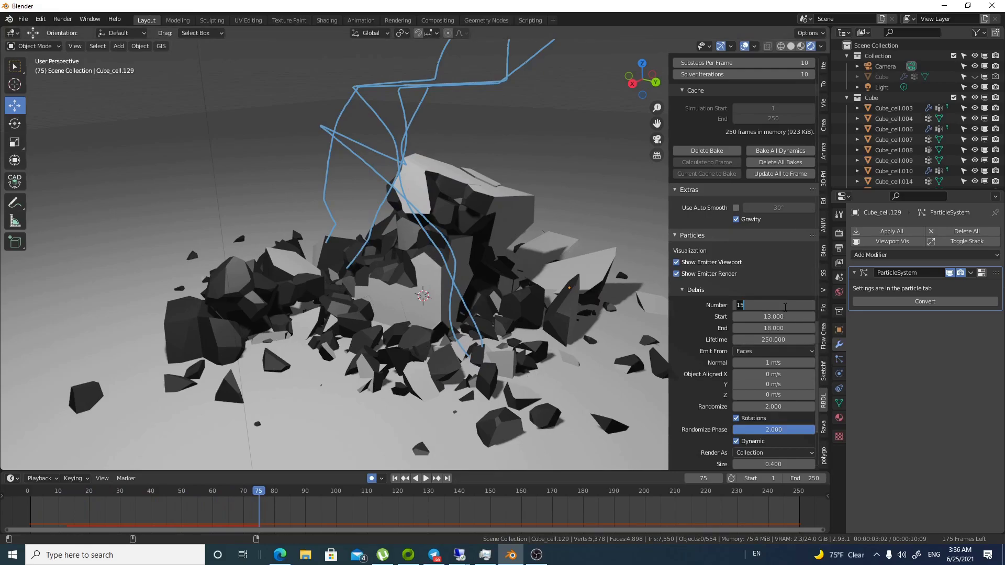
pyautogui.write('200')
pyautogui.press('Return')
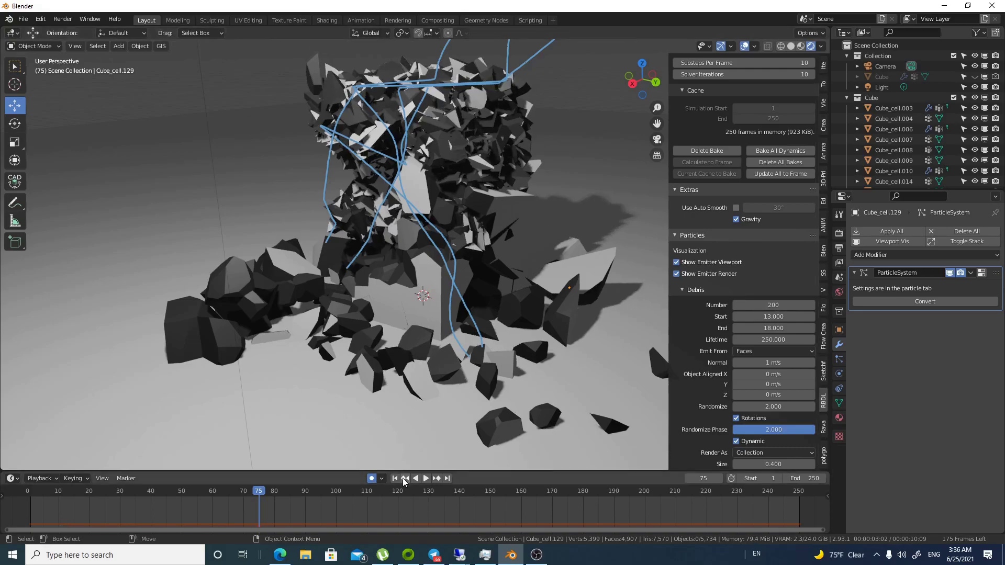
pyautogui.hotkey('shift', 'Left')
pyautogui.press('space')
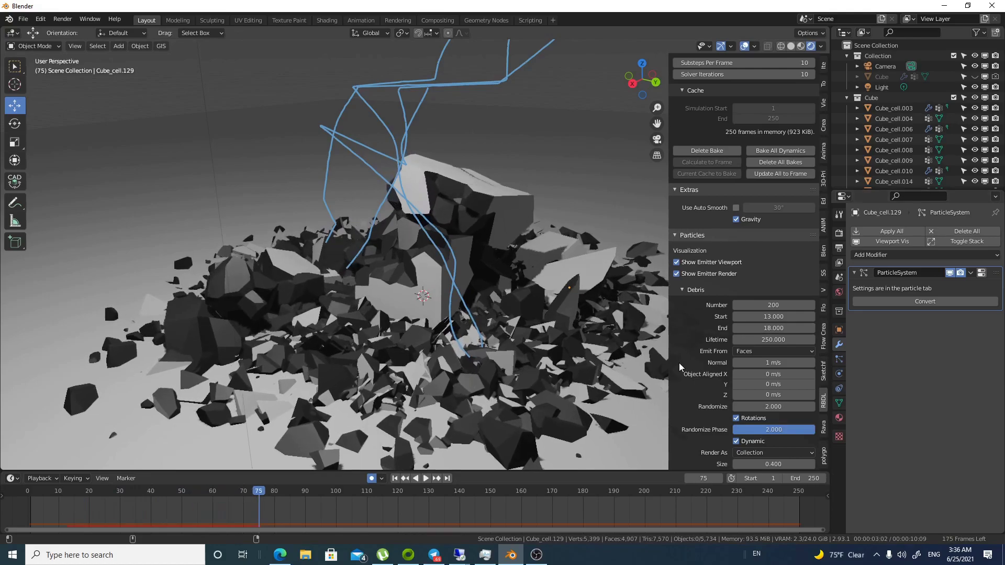
# Step: Replay the collapse from frame 1 and stop at frame 70
pyautogui.press('space')
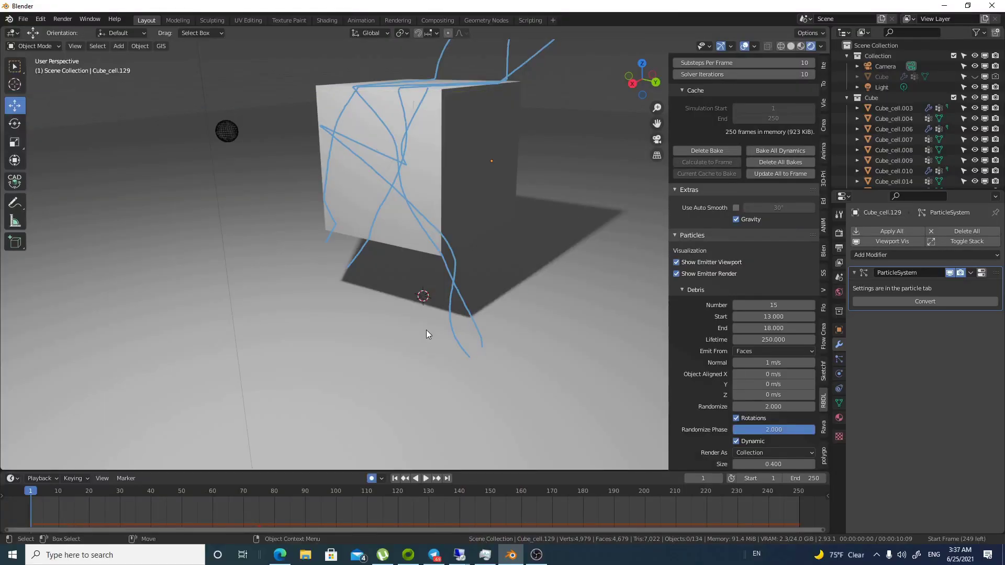
pyautogui.press('space')
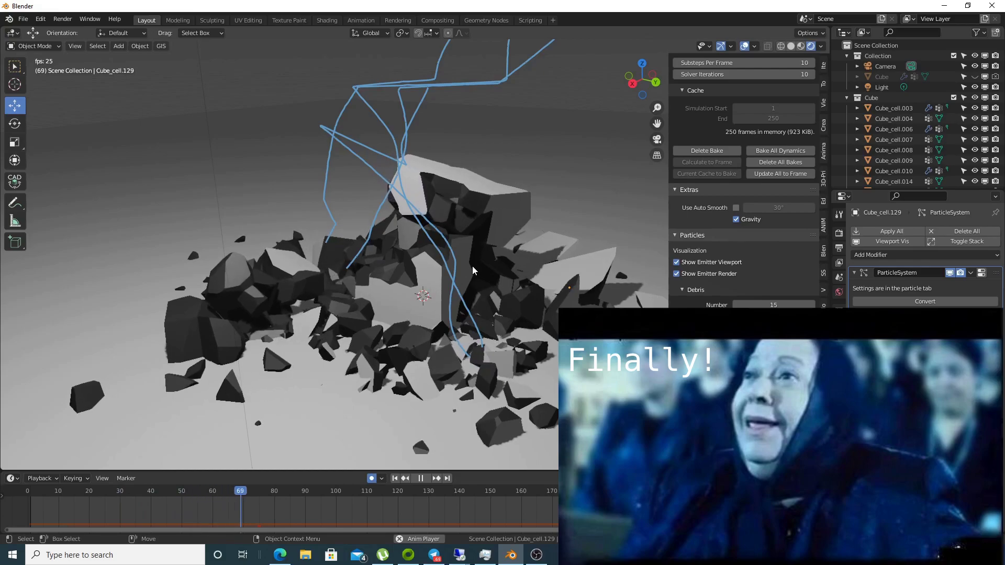
pyautogui.press('space')
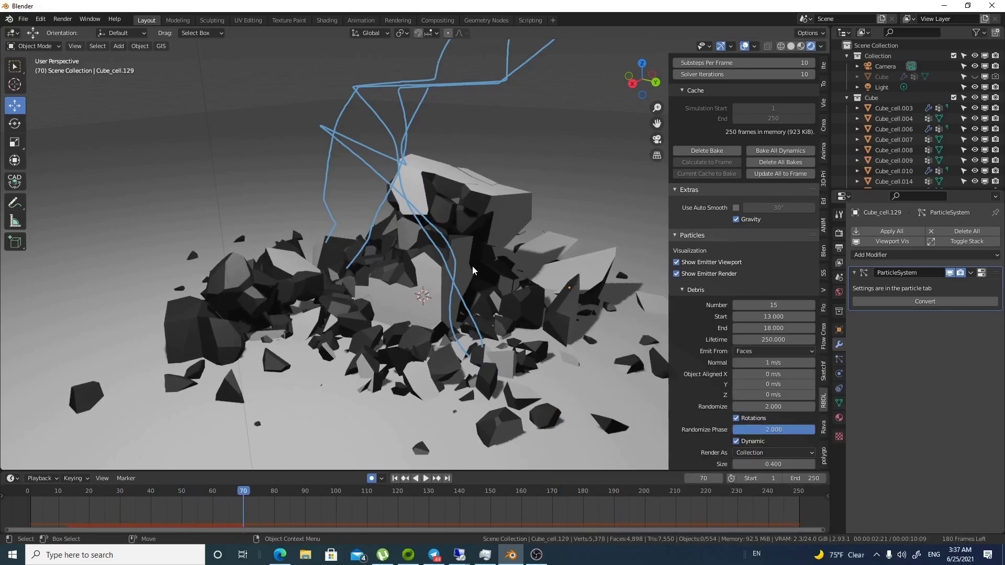
# Step: Return the timeline to frame 13 and emit dust particles from the broken pieces there
pyautogui.scroll(-5, 722, 354)
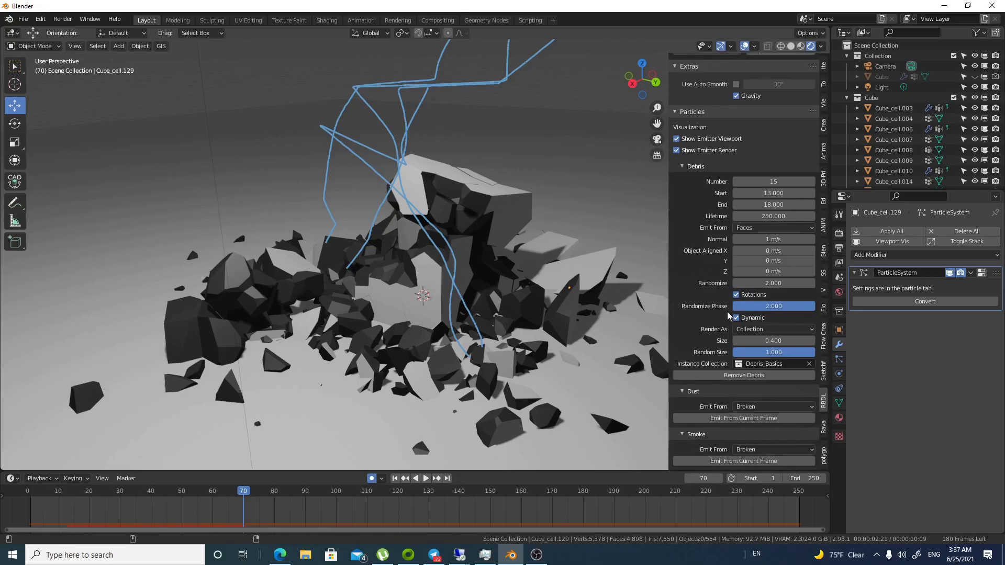
pyautogui.click(61, 494)
pyautogui.press('space')
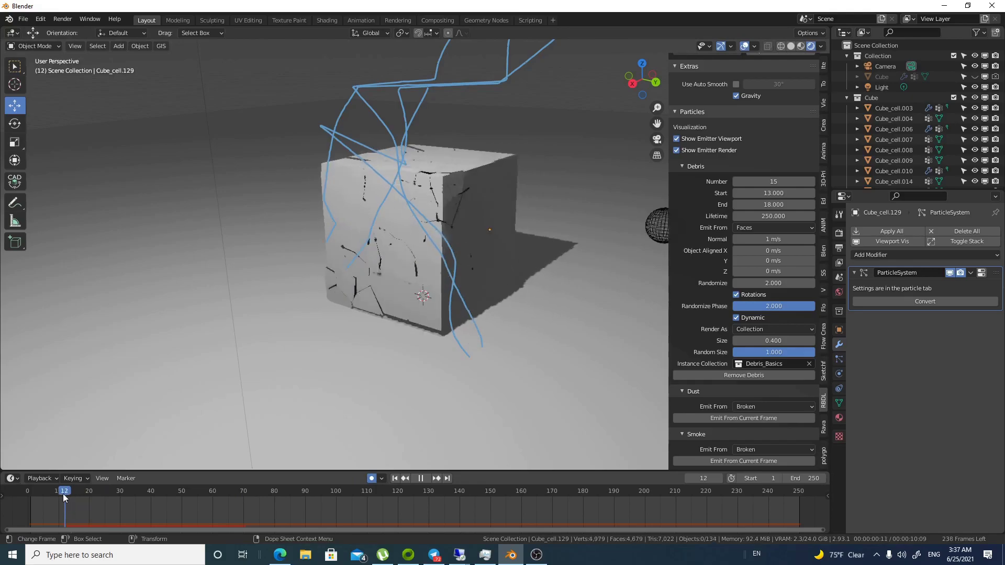
pyautogui.press('space')
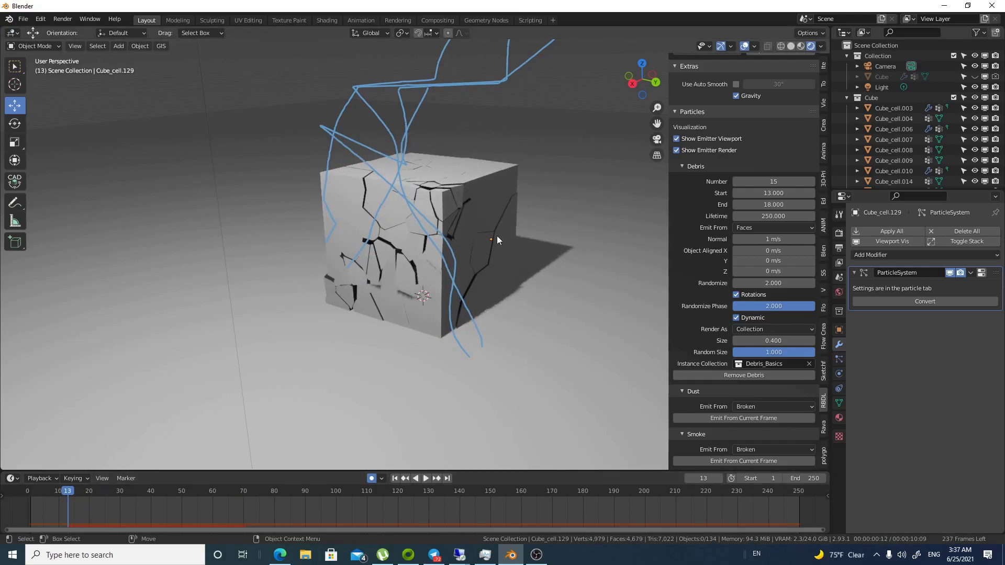
pyautogui.click(739, 420)
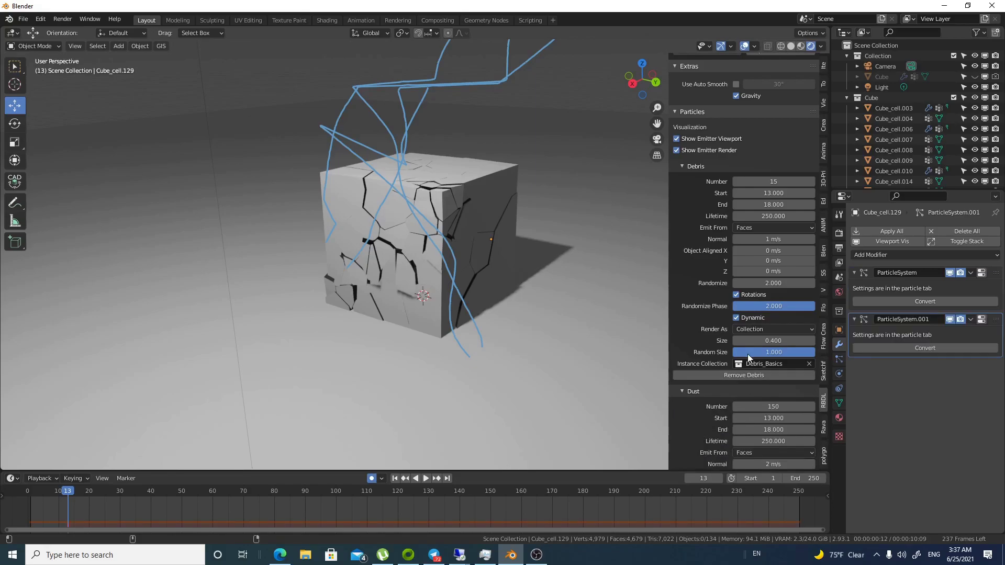
# Step: Emit smoke from the broken pieces at the current frame 13
pyautogui.scroll(-5, 781, 408)
pyautogui.click(729, 463)
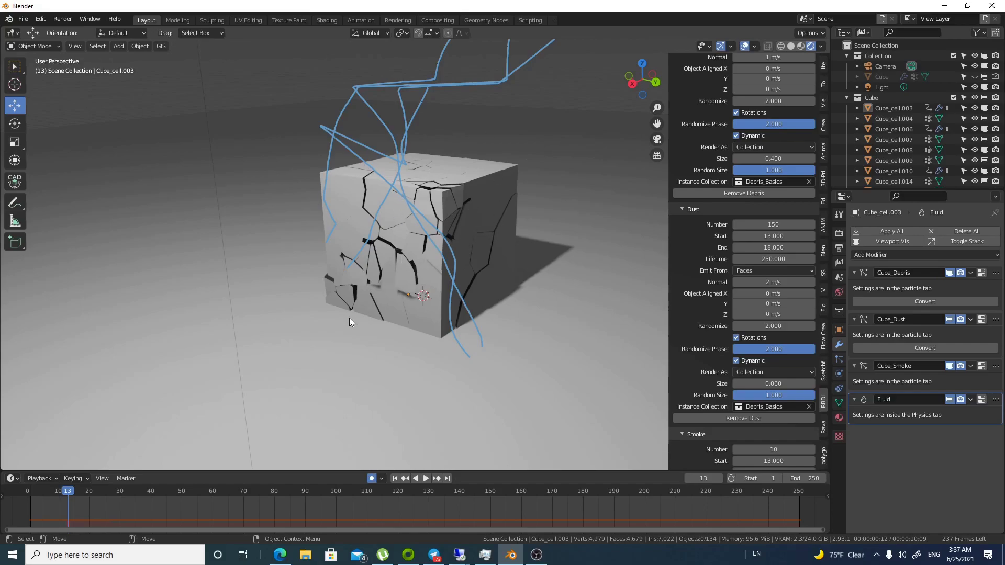
pyautogui.scroll(4, 726, 416)
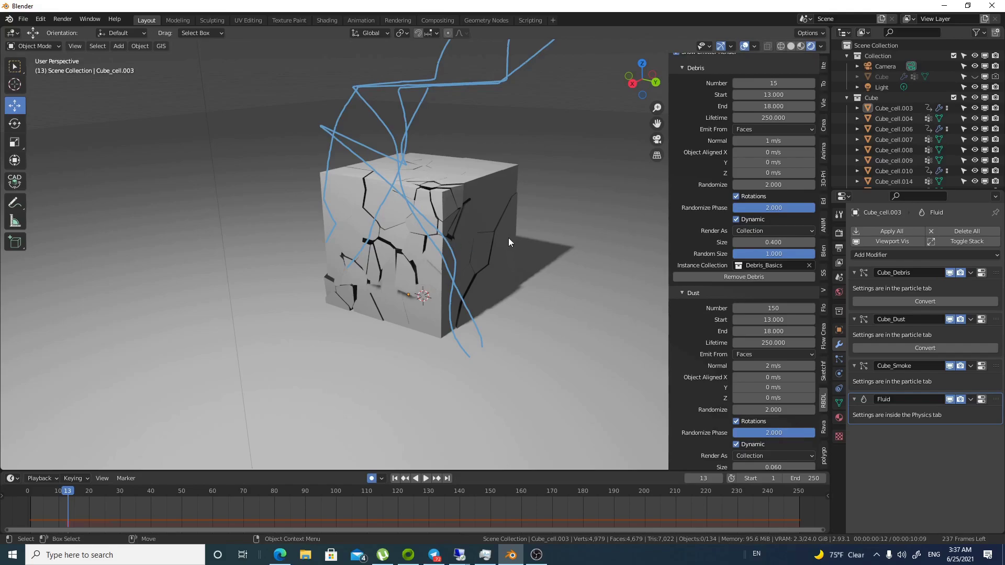
# Step: Play the collapse with the debris and dust to frame 140, then replay it from the first frame
pyautogui.press('space')
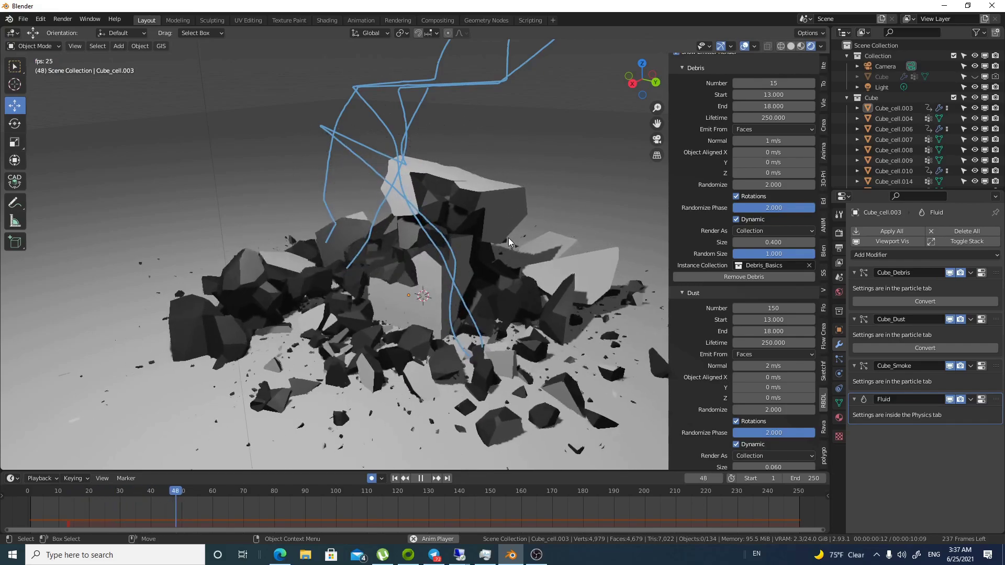
pyautogui.press('space')
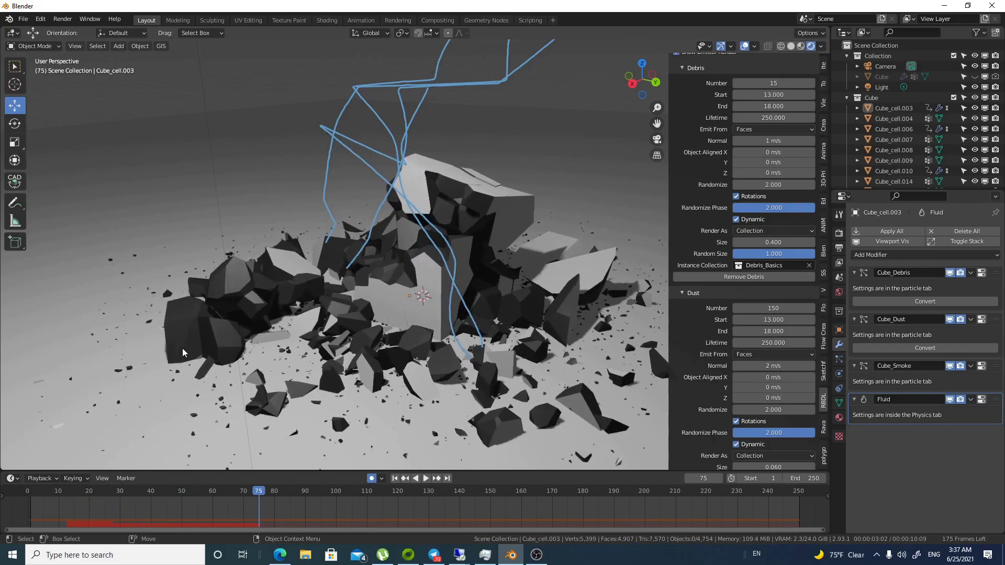
pyautogui.press('space')
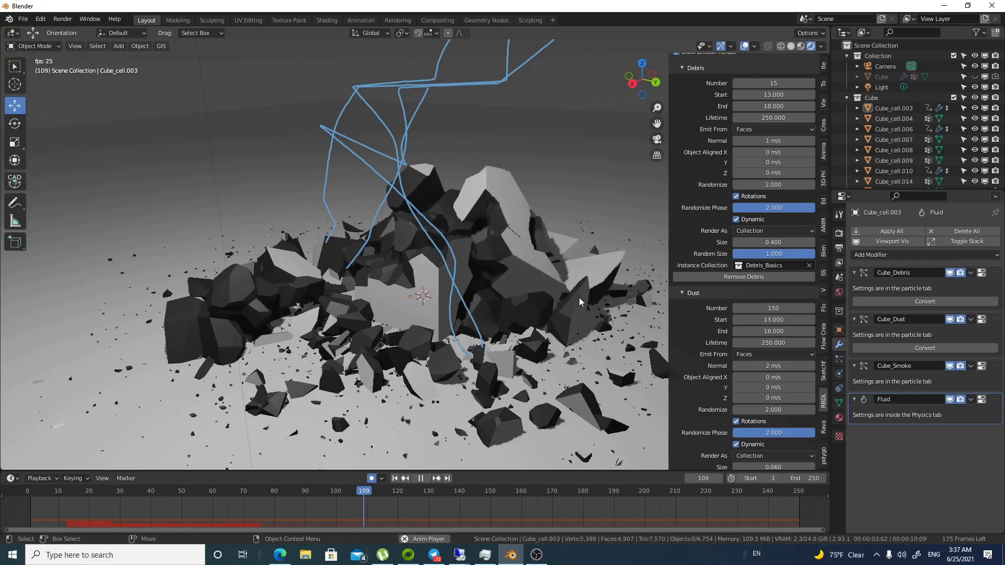
pyautogui.press('space')
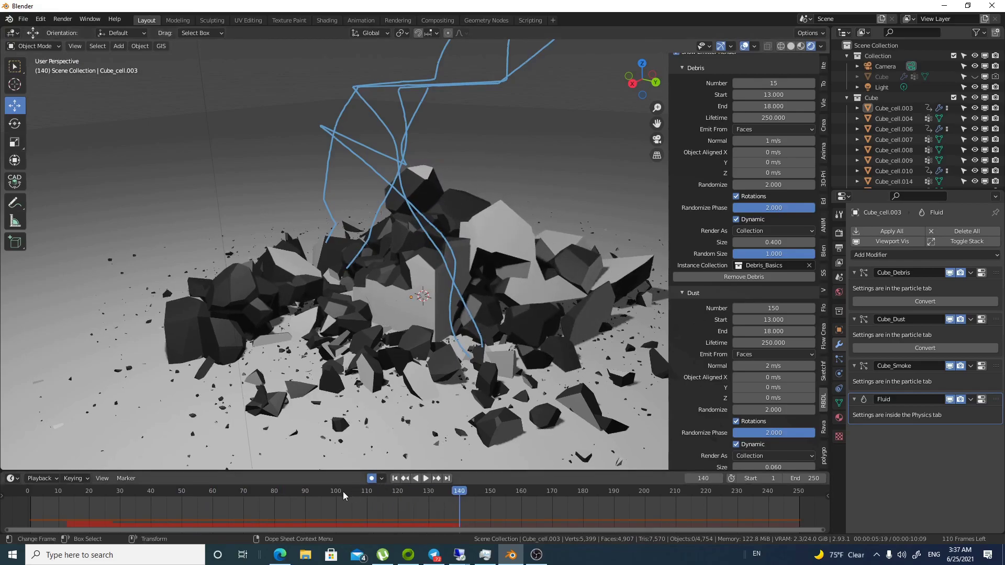
pyautogui.click(395, 478)
pyautogui.press('space')
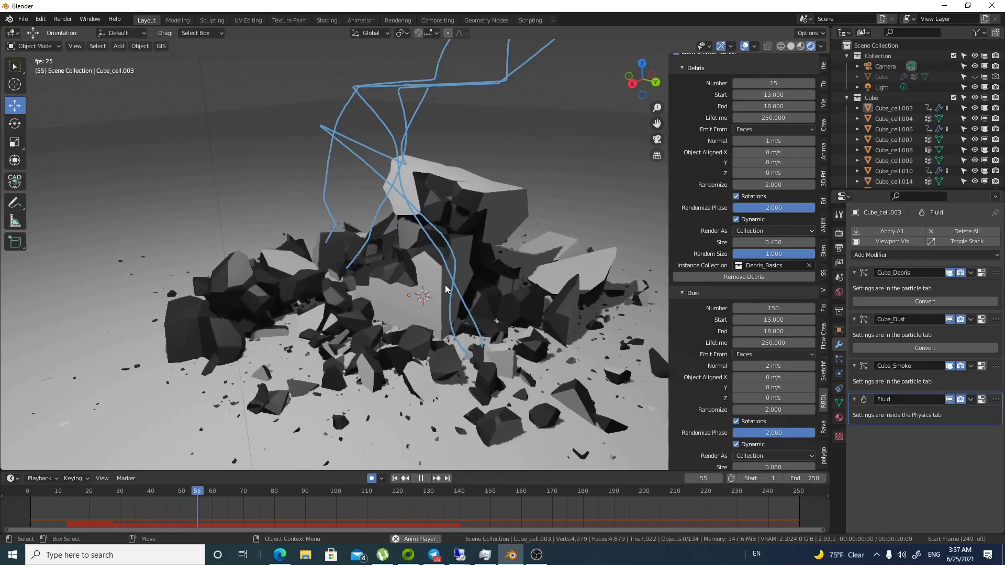
# Step: Stop playback, return to frame 17, and examine the smoke particles between the broken pieces up close
pyautogui.press('space')
pyautogui.moveTo(219, 492); pyautogui.dragTo(80, 492)
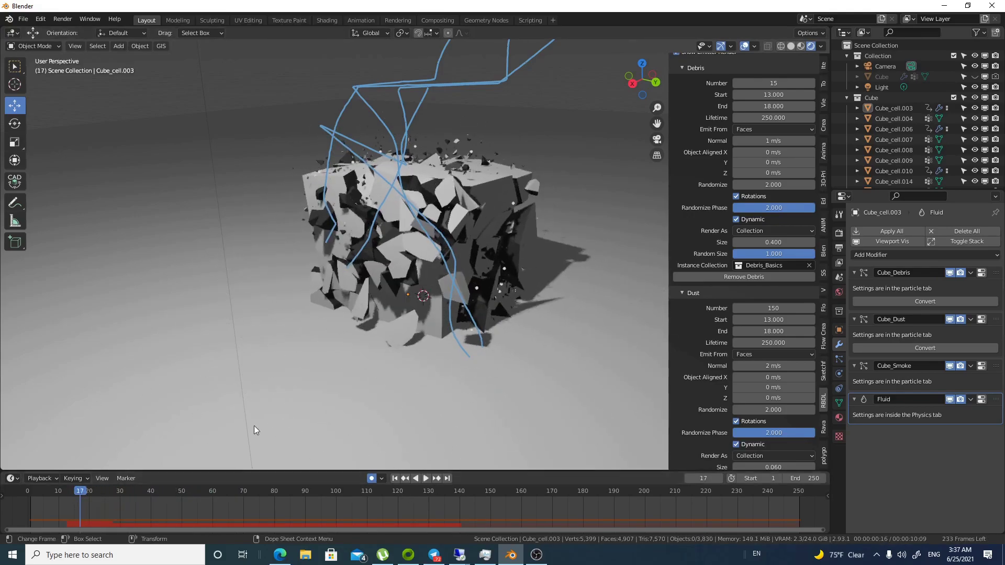
pyautogui.scroll(8, 324, 400)
pyautogui.scroll(3, 291, 298)
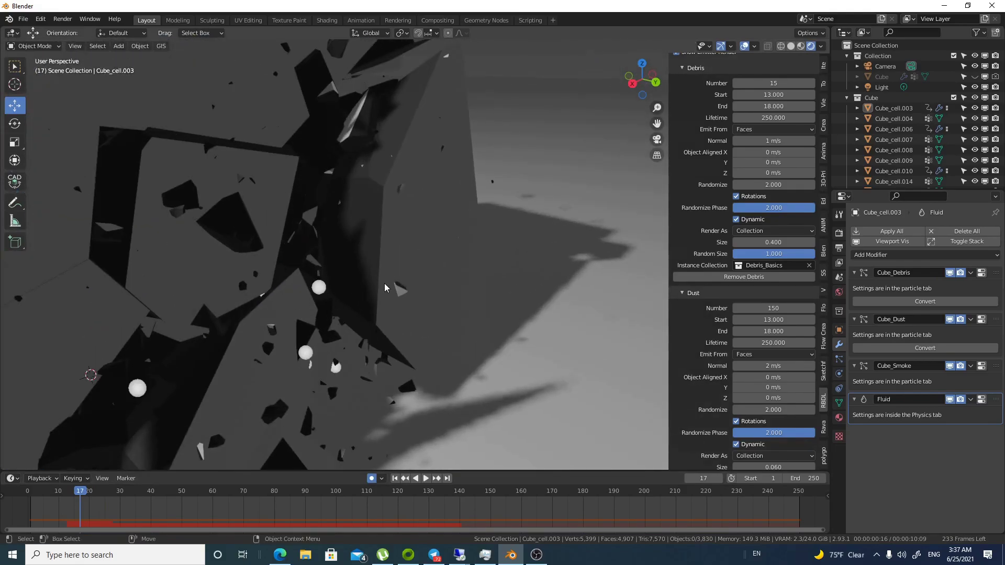
pyautogui.scroll(-10, 422, 247)
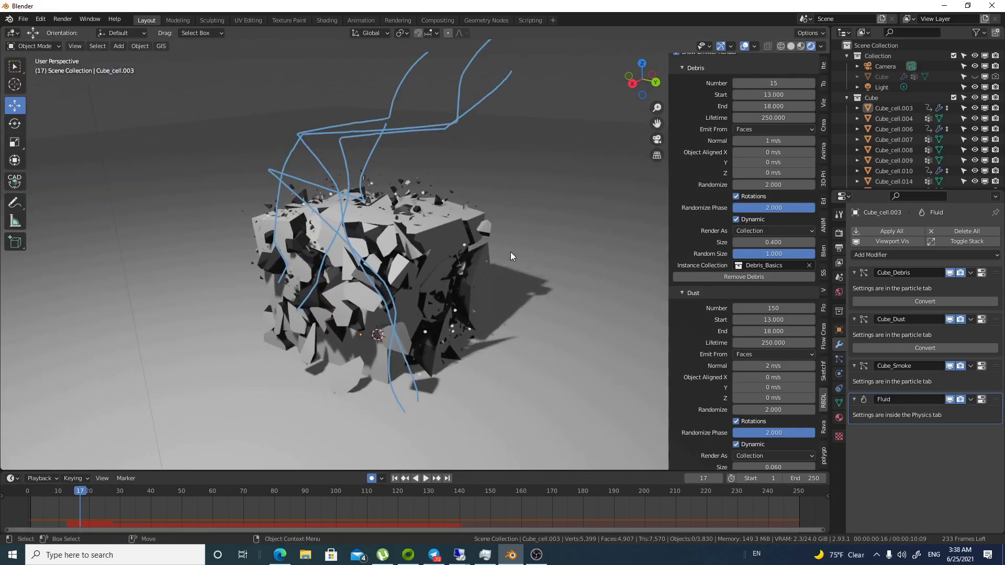
# Step: Advance the animation to frame 27 and add a cube mesh at the centre of the collapse
pyautogui.press('space')
pyautogui.press('KP_7')
pyautogui.click(118, 46)
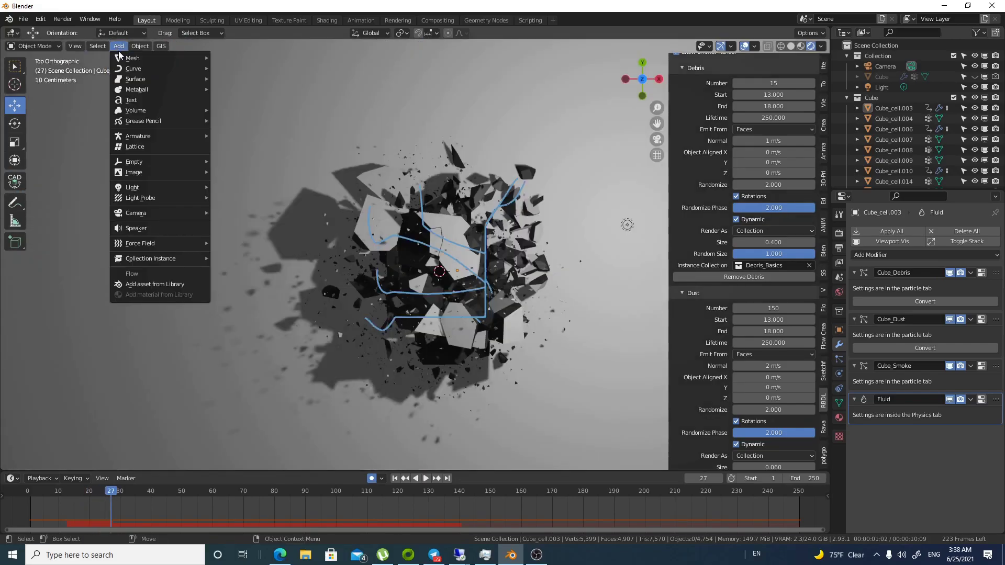
pyautogui.moveTo(121, 56)
pyautogui.click(230, 68)
pyautogui.scroll(-5, 389, 314)
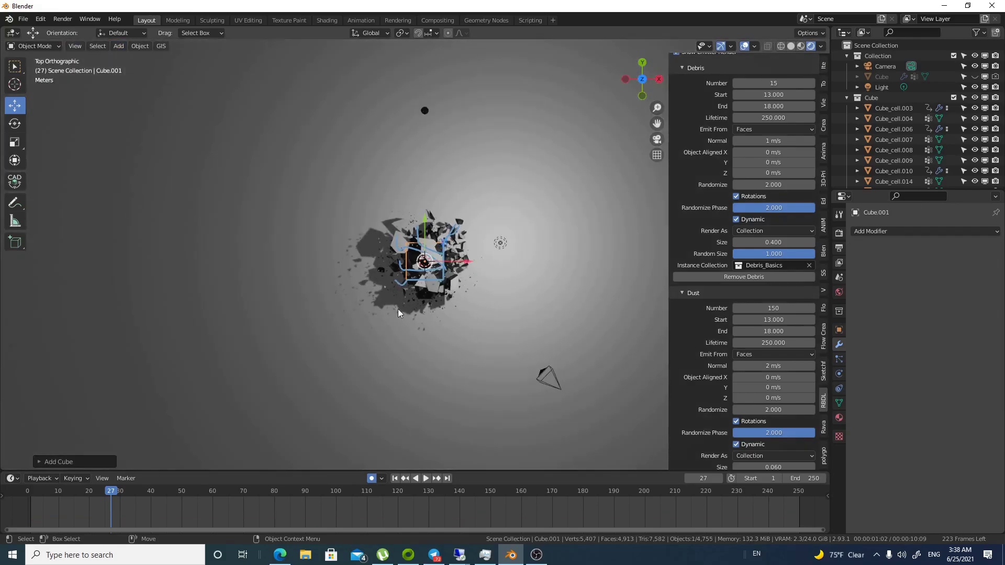
# Step: Scale the new cube's mesh up about 3.9 times so it surrounds the broken pieces
pyautogui.press('Tab')
pyautogui.press('s')
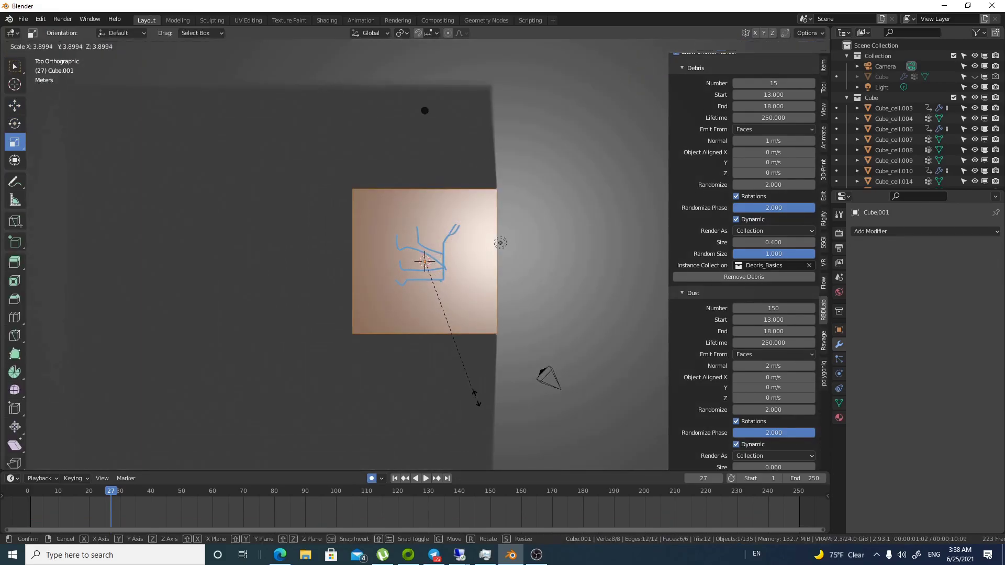
pyautogui.click(476, 398)
pyautogui.press('Tab')
# Step: Switch the viewport to solid shading and view the large cube from the side
pyautogui.moveTo(497, 254); pyautogui.dragTo(543, 276, button='middle')
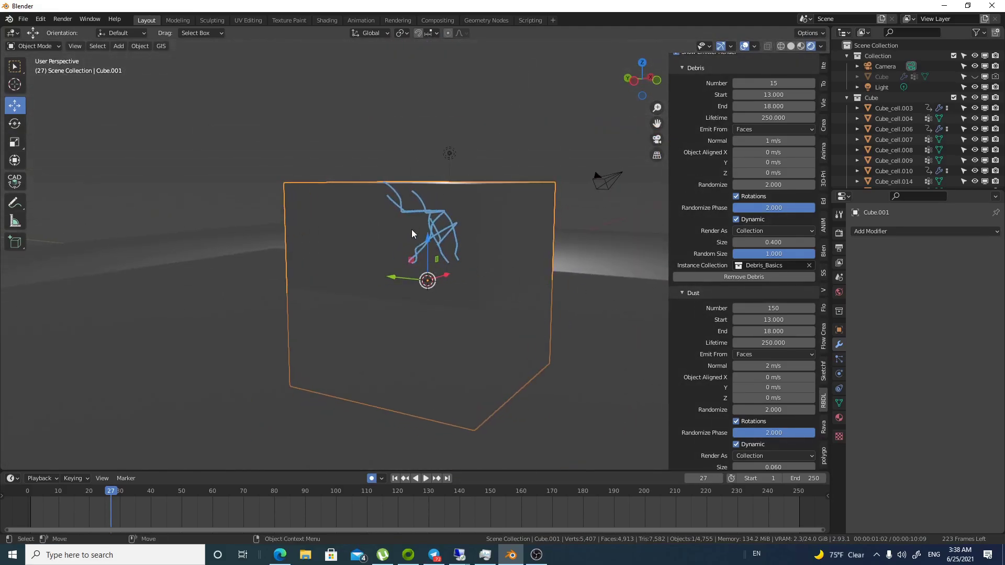
pyautogui.hotkey('alt', 'z')
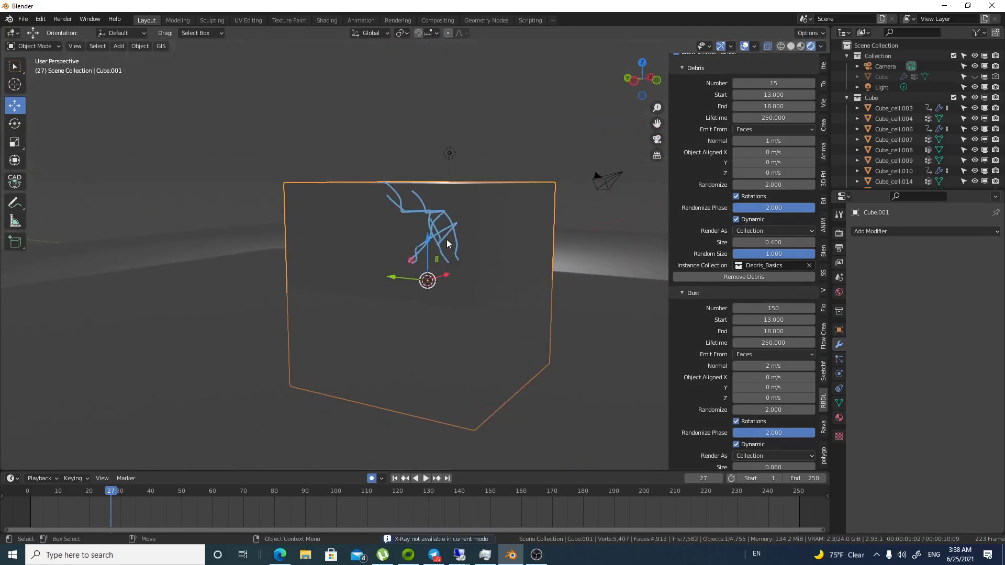
pyautogui.click(790, 46)
pyautogui.moveTo(445, 251)
pyautogui.mouseDown(button='middle')
pyautogui.moveTo(382, 362)
pyautogui.moveTo(485, 212)
pyautogui.moveTo(545, 208)
pyautogui.moveTo(542, 216)
pyautogui.mouseUp(button='middle')
pyautogui.scroll(-8, 697, 381)
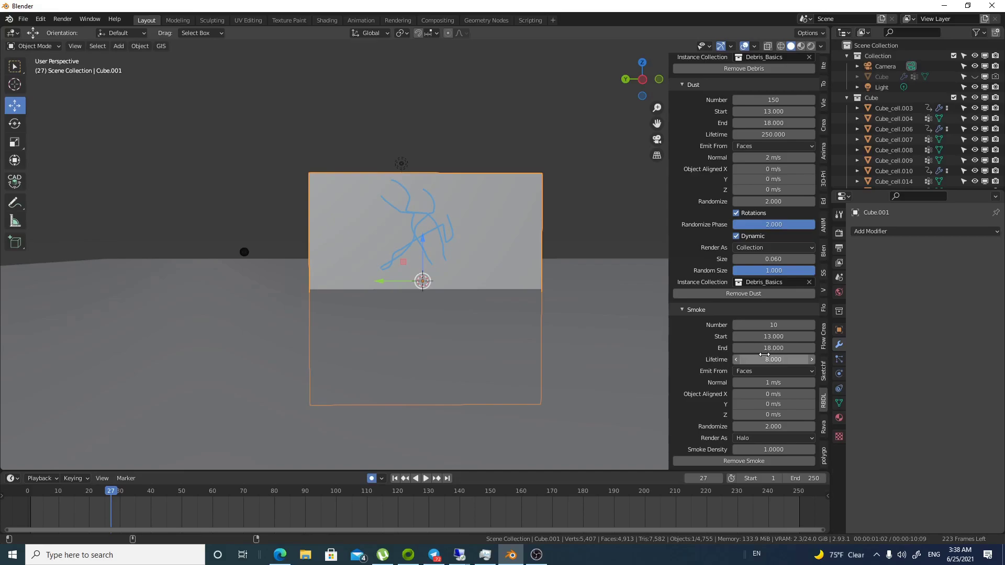
# Step: Examine the rigid body and fluid flow physics settings of one broken piece inside the large cube
pyautogui.click(839, 373)
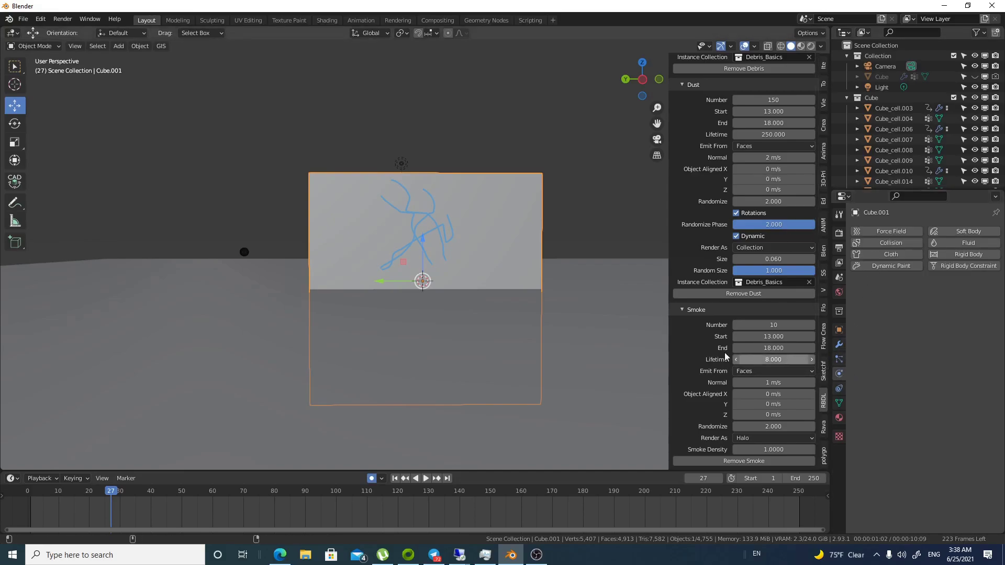
pyautogui.scroll(6, 478, 237)
pyautogui.moveTo(480, 238); pyautogui.dragTo(436, 258, button='middle')
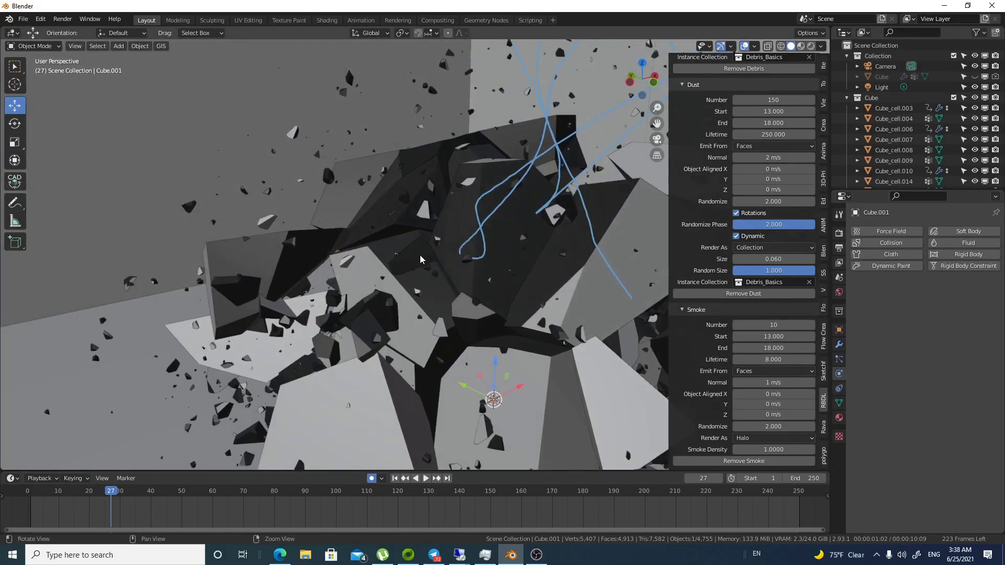
pyautogui.click(503, 281)
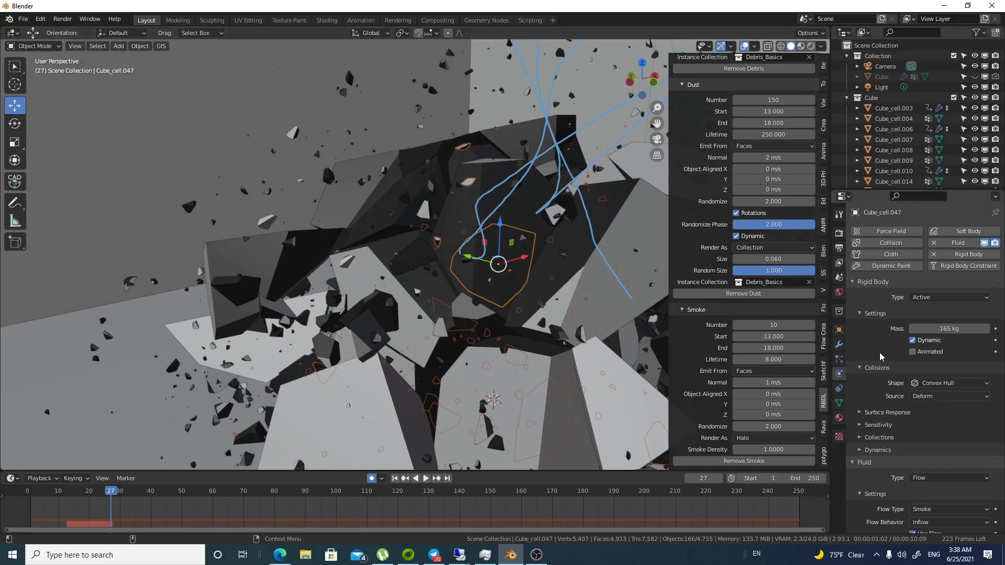
pyautogui.scroll(-6, 931, 333)
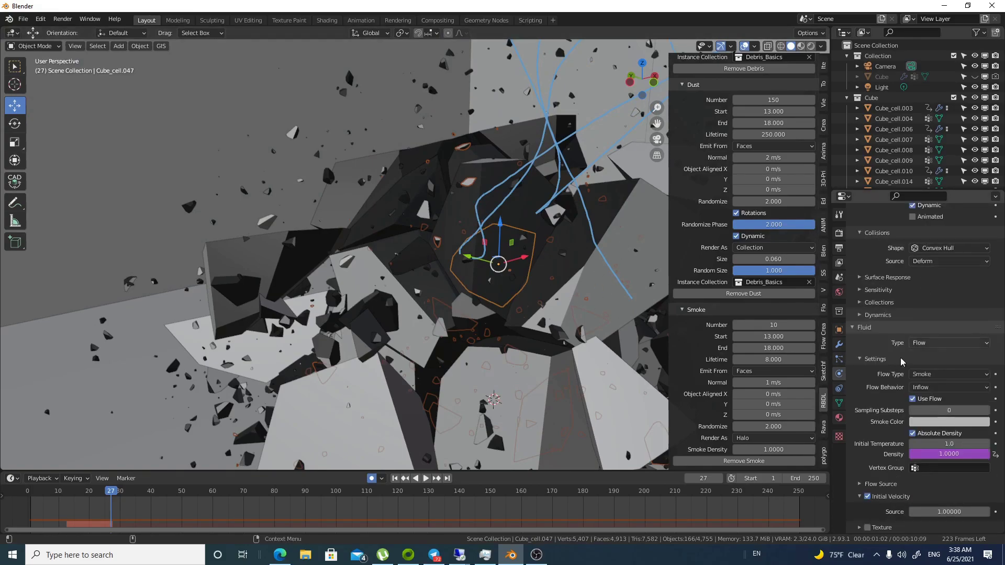
pyautogui.scroll(6, 931, 333)
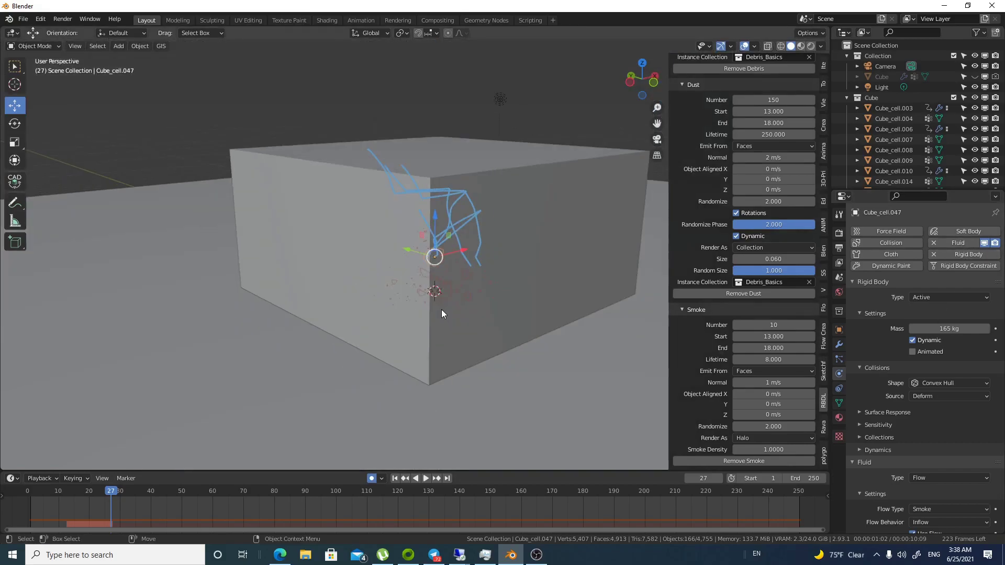
# Step: Select the large cube's bottom vertices and raise them about 4 m along Z towards the ground
pyautogui.moveTo(441, 309); pyautogui.dragTo(562, 276, button='middle')
pyautogui.click(535, 253)
pyautogui.press('Tab')
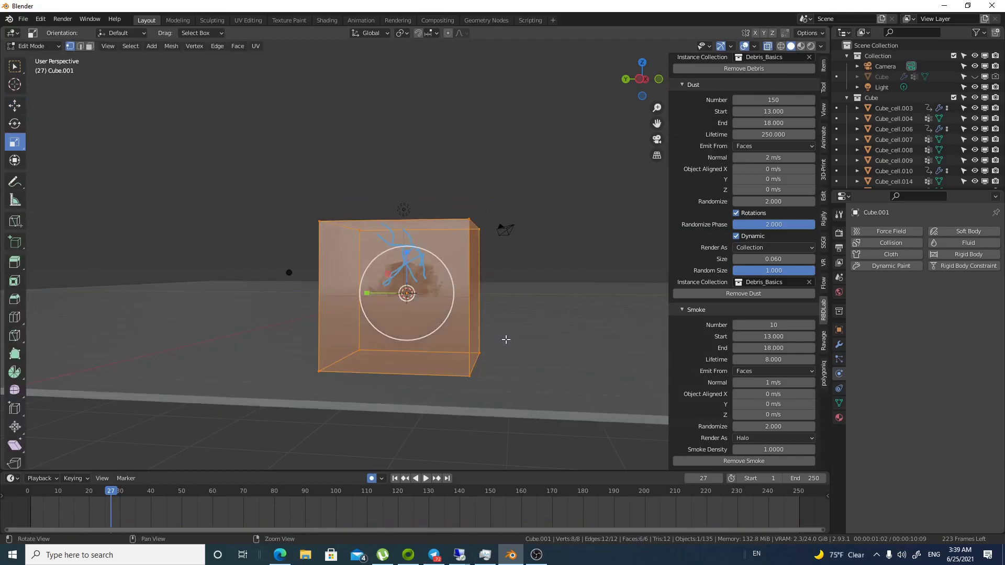
pyautogui.moveTo(544, 316); pyautogui.dragTo(179, 470)
pyautogui.press('g')
pyautogui.press('z')
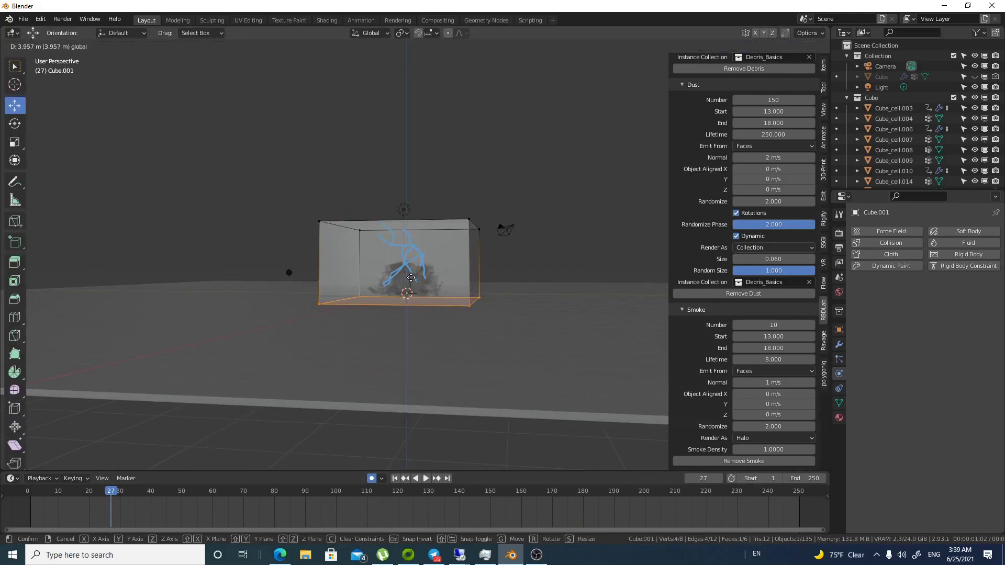
pyautogui.click(411, 277)
# Step: Turn on X-ray and raise the box's bottom face about 0.15 m further along Z
pyautogui.scroll(5, 412, 314)
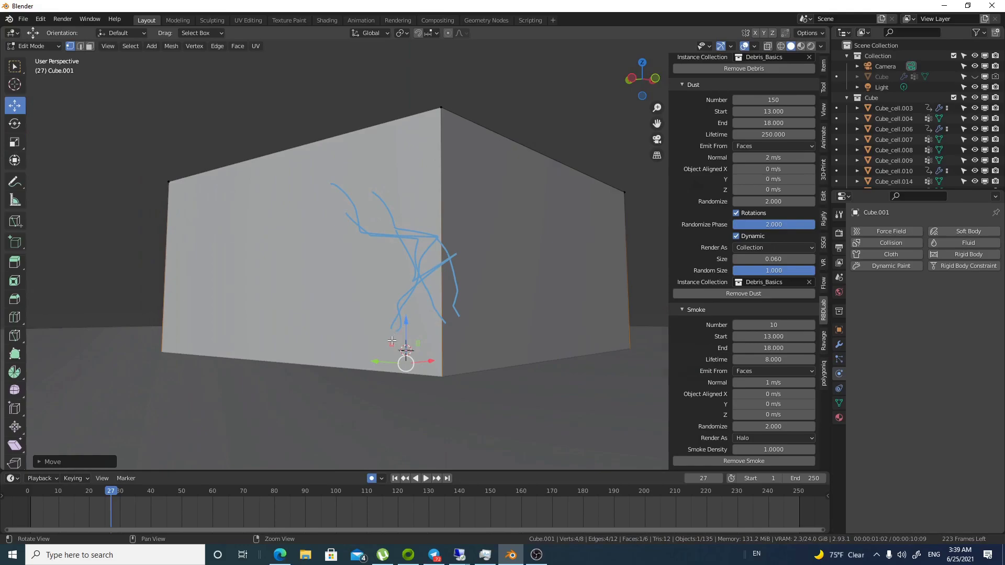
pyautogui.hotkey('alt', 'z')
pyautogui.press('g')
pyautogui.press('z')
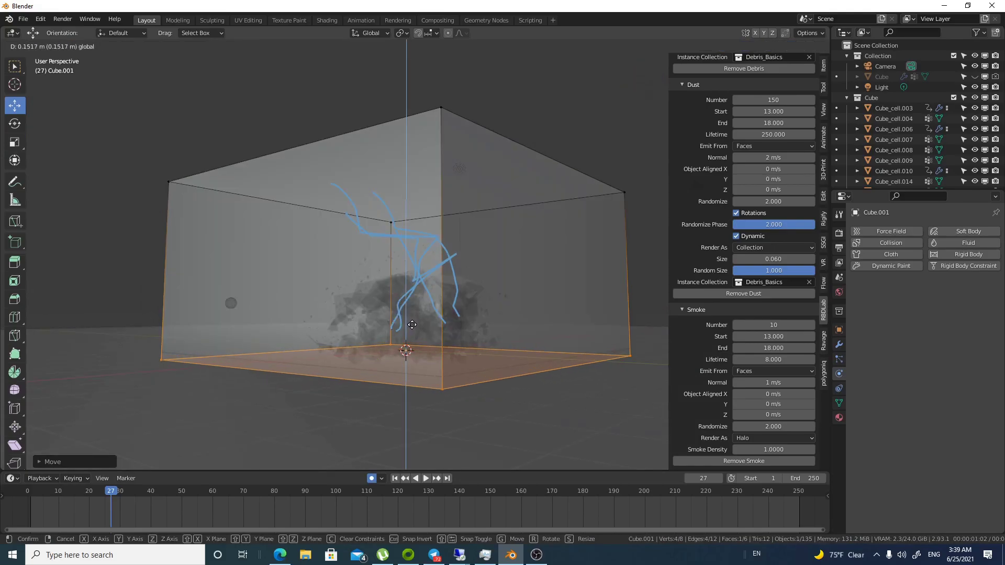
pyautogui.click(412, 324)
# Step: Select the box's top vertices and lower them slightly along Z
pyautogui.moveTo(412, 324); pyautogui.dragTo(154, 118, button='middle')
pyautogui.scroll(-3, 419, 314)
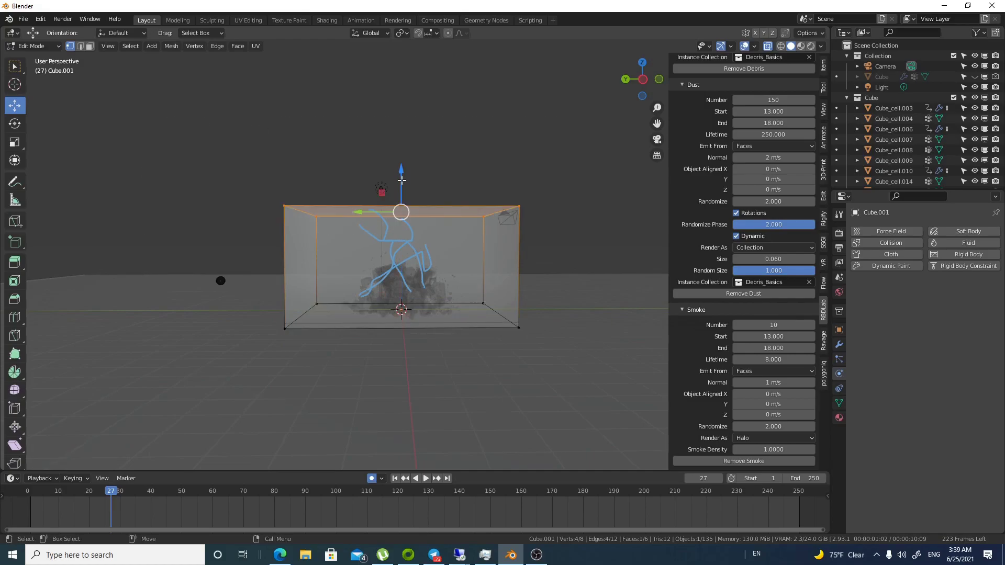
pyautogui.moveTo(401, 182); pyautogui.dragTo(401, 201)
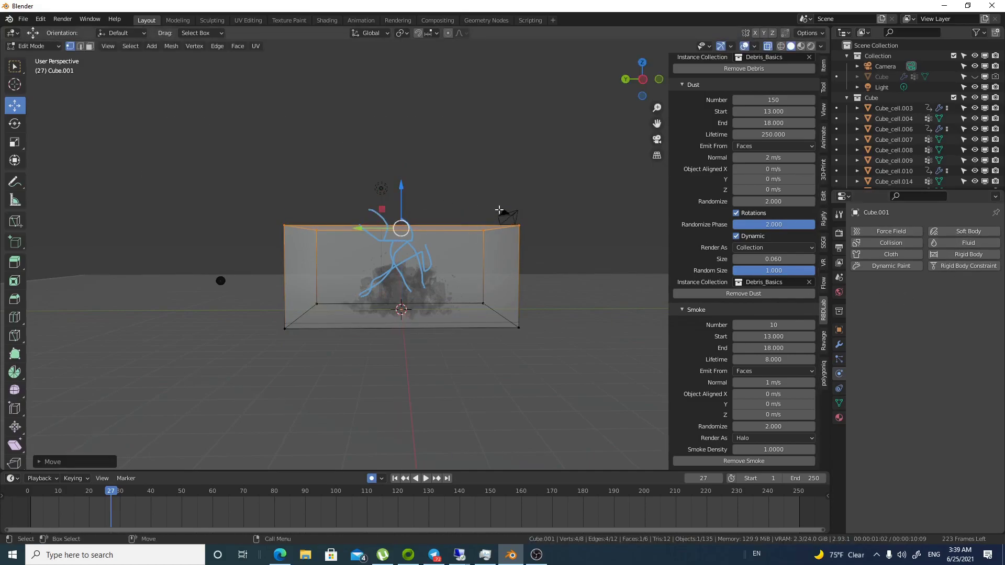
# Step: Select the entire box mesh, adjust its scale along Y and overall to fit around the debris, and return to Object Mode
pyautogui.scroll(3, 504, 208)
pyautogui.press('a')
pyautogui.moveTo(460, 236); pyautogui.dragTo(404, 275, button='middle')
pyautogui.hotkey('shift', 'space')
pyautogui.press('s')
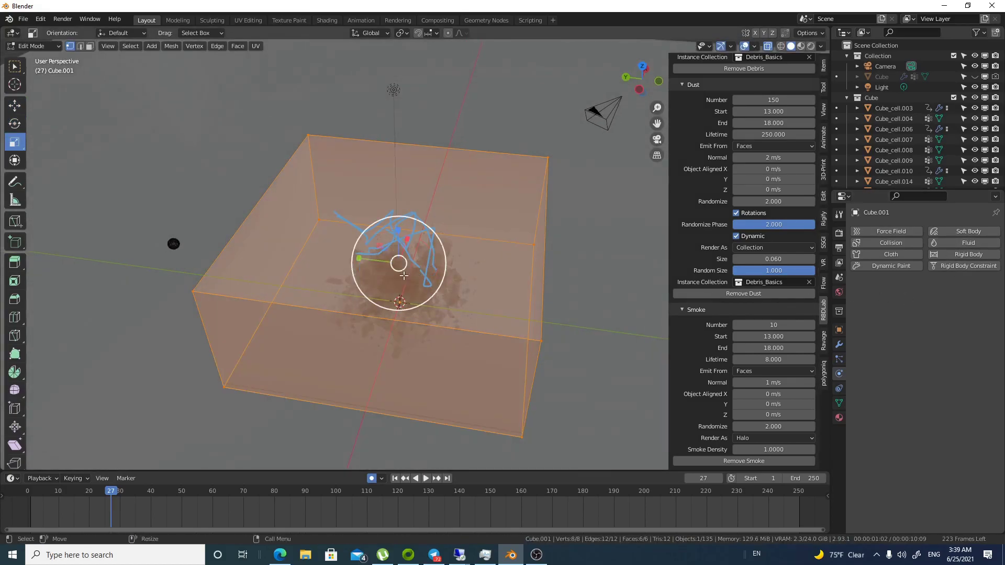
pyautogui.moveTo(362, 258); pyautogui.dragTo(375, 259)
pyautogui.moveTo(408, 256); pyautogui.dragTo(451, 252, button='middle')
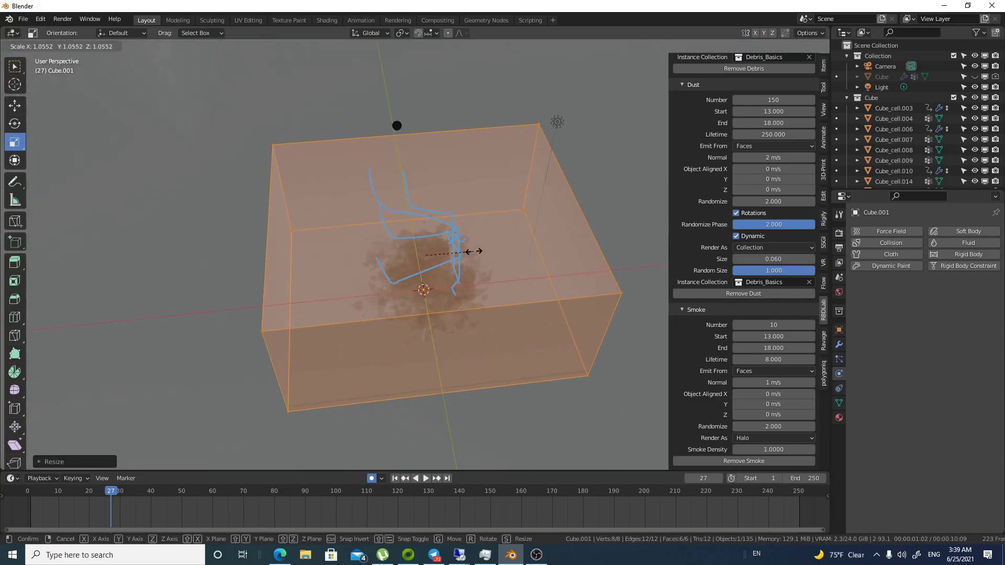
pyautogui.moveTo(465, 252); pyautogui.dragTo(462, 256)
pyautogui.moveTo(462, 256); pyautogui.dragTo(458, 258, button='middle')
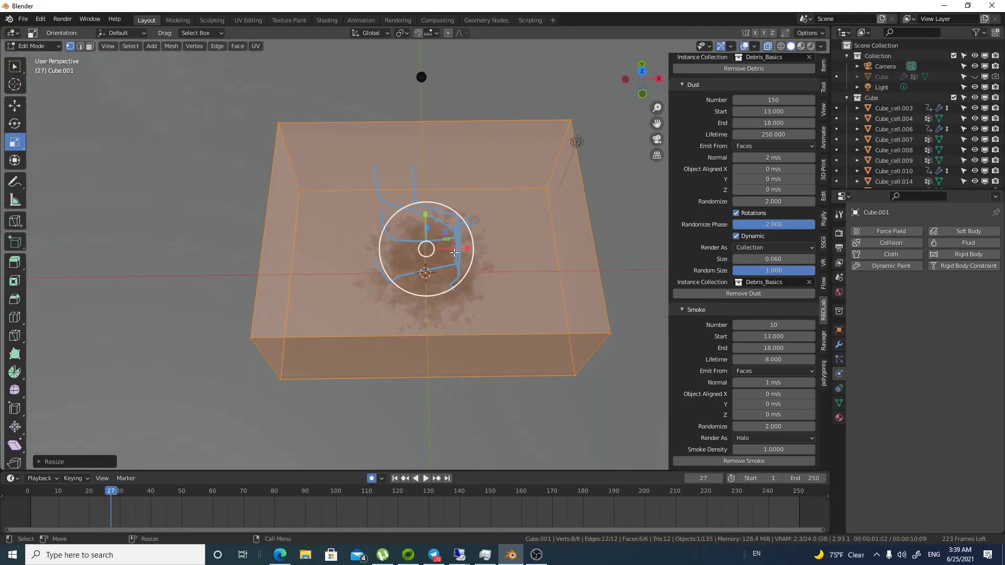
pyautogui.moveTo(454, 252); pyautogui.dragTo(445, 287)
pyautogui.press('Tab')
# Step: Add fluid physics to the enclosing box and set its type to Domain with the Gas domain type
pyautogui.moveTo(445, 287); pyautogui.dragTo(459, 271, button='middle')
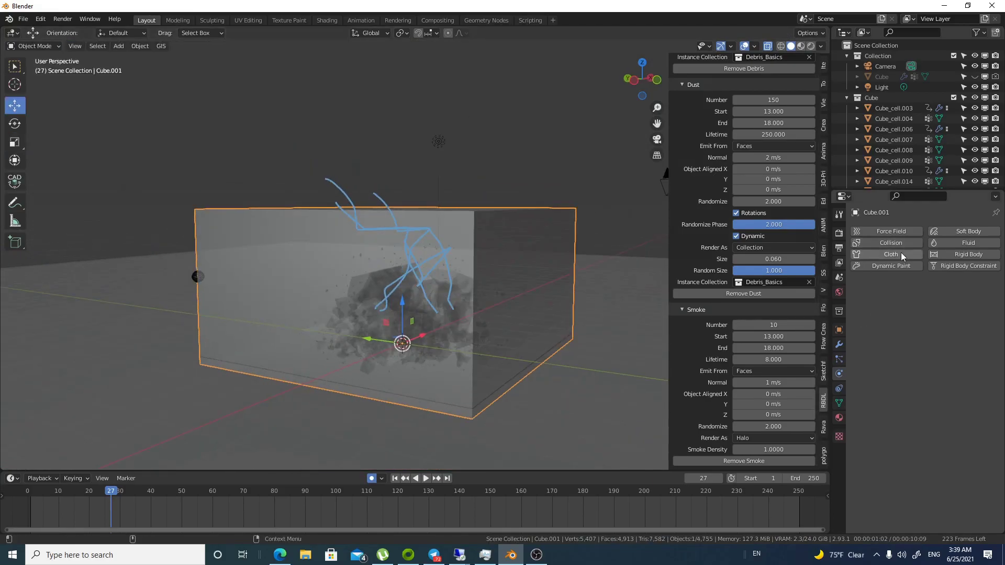
pyautogui.click(967, 244)
pyautogui.click(928, 296)
pyautogui.click(924, 322)
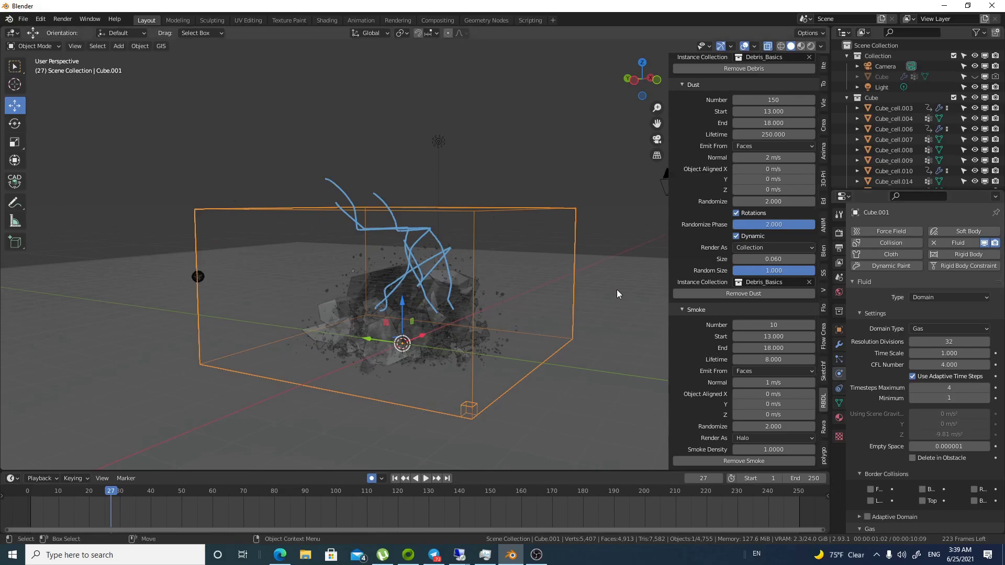
# Step: Play the collapse with the smoke simulation from frame 1 and stop at frame 140
pyautogui.click(394, 478)
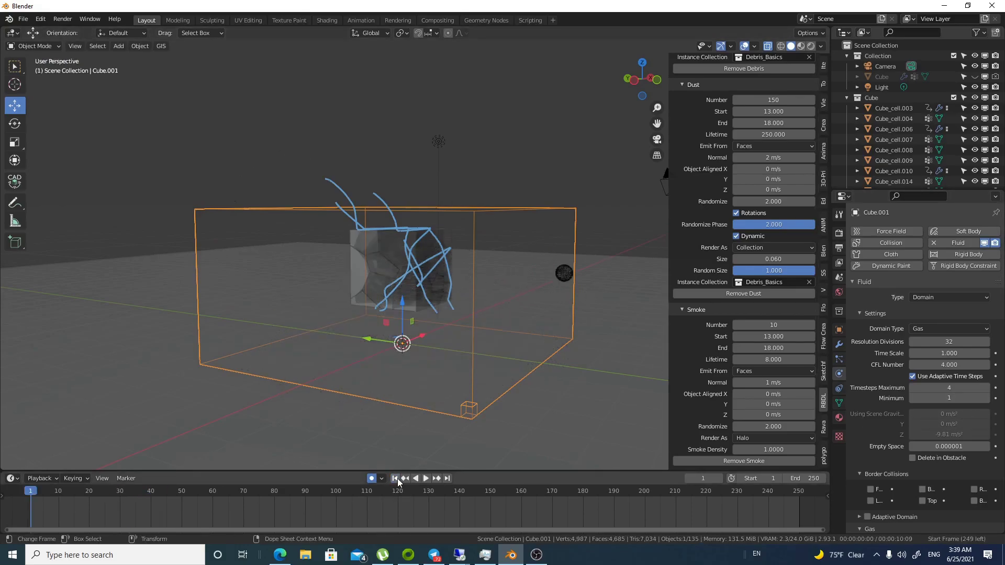
pyautogui.press('space')
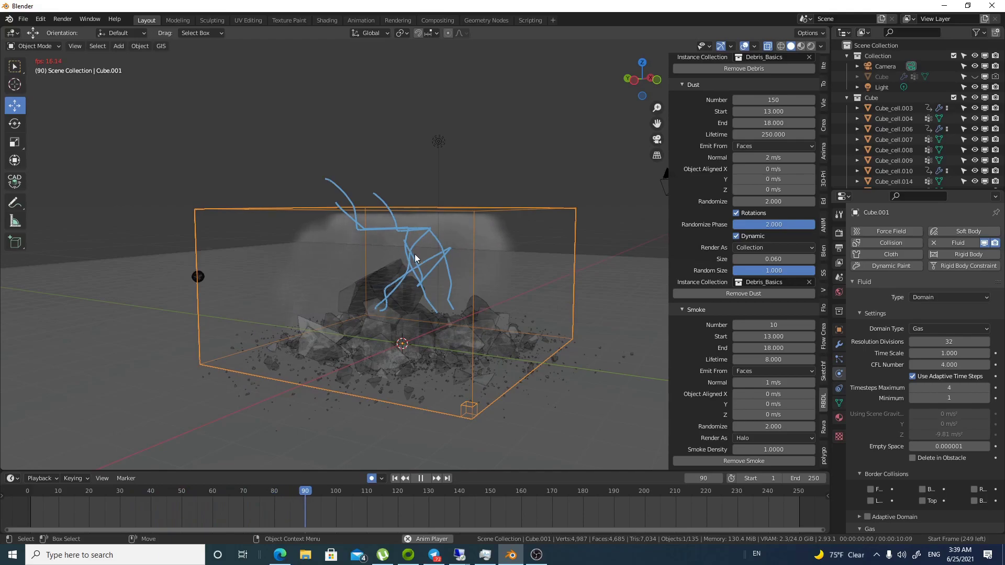
pyautogui.moveTo(415, 253); pyautogui.dragTo(441, 246, button='middle')
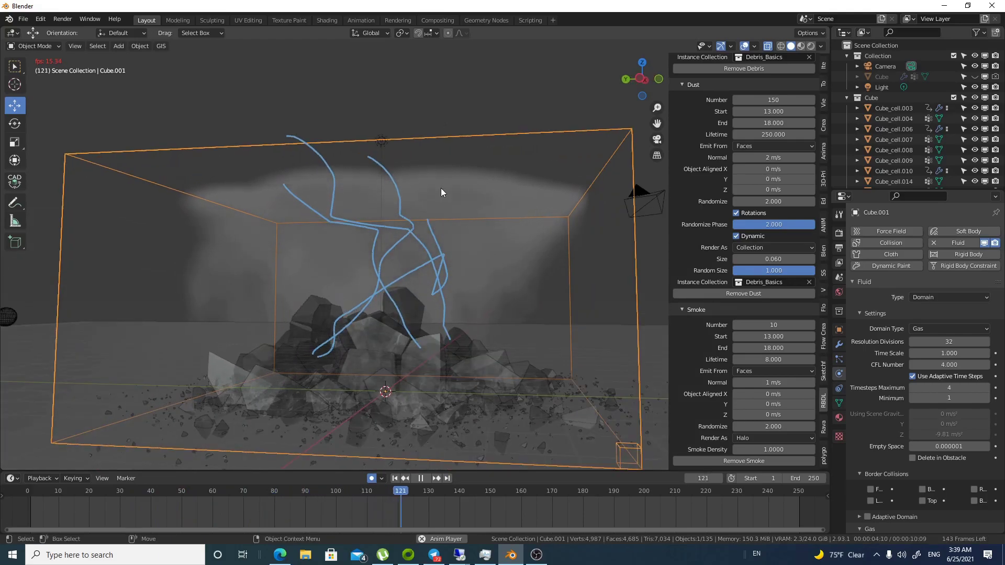
pyautogui.press('space')
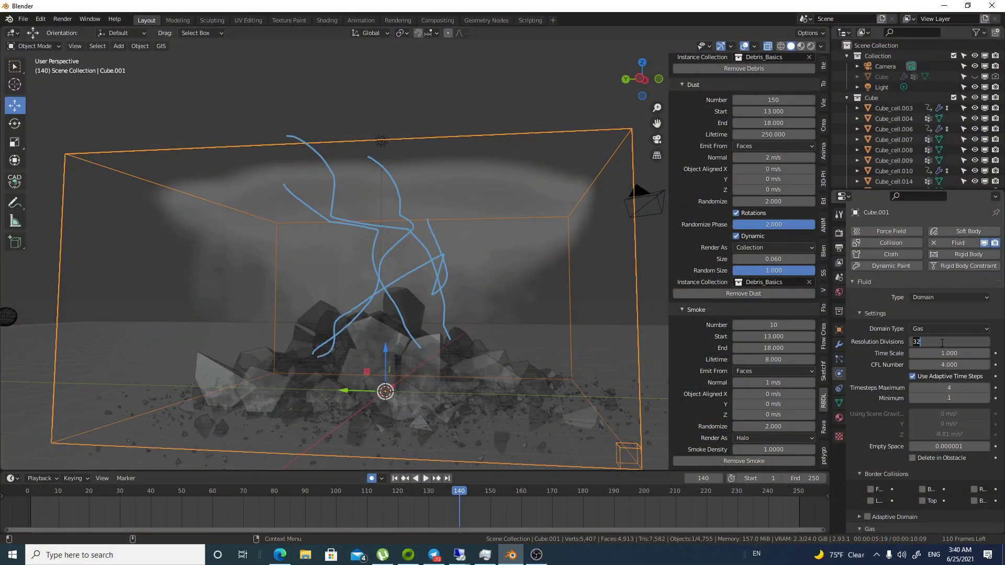
# Step: Set the smoke domain's Resolution Divisions to 64 and replay the simulation from frame 1 to frame 30
pyautogui.write('64')
pyautogui.press('Return')
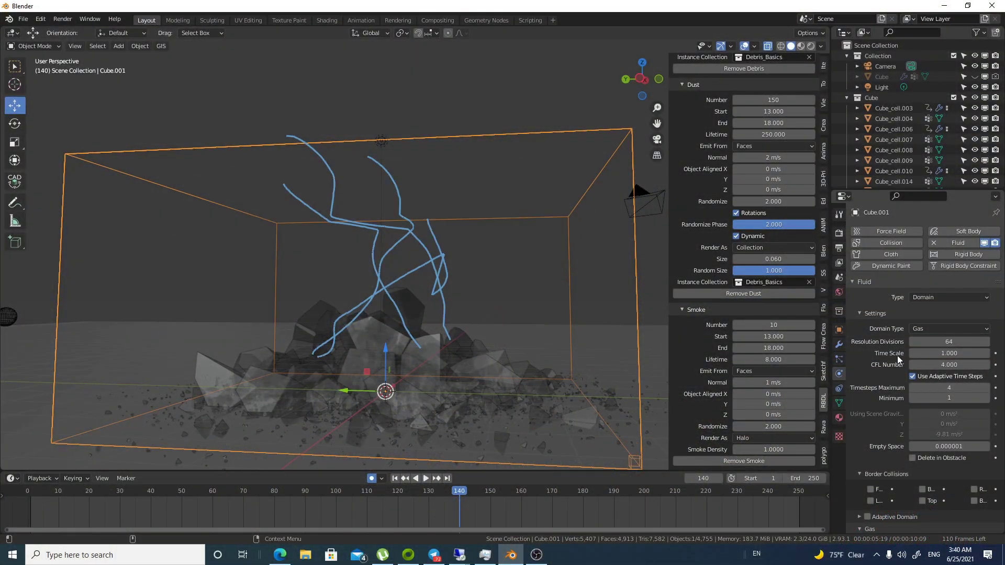
pyautogui.click(394, 477)
pyautogui.press('space')
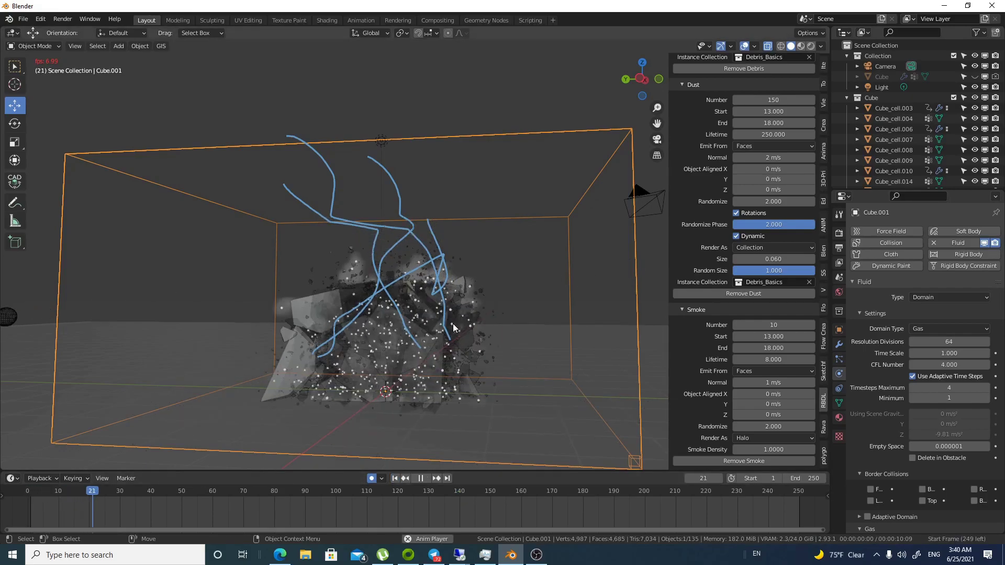
pyautogui.press('space')
# Step: Enable Dissolve in the smoke domain's gas settings and set its Time to 50
pyautogui.scroll(-3, 490, 318)
pyautogui.scroll(-8, 871, 406)
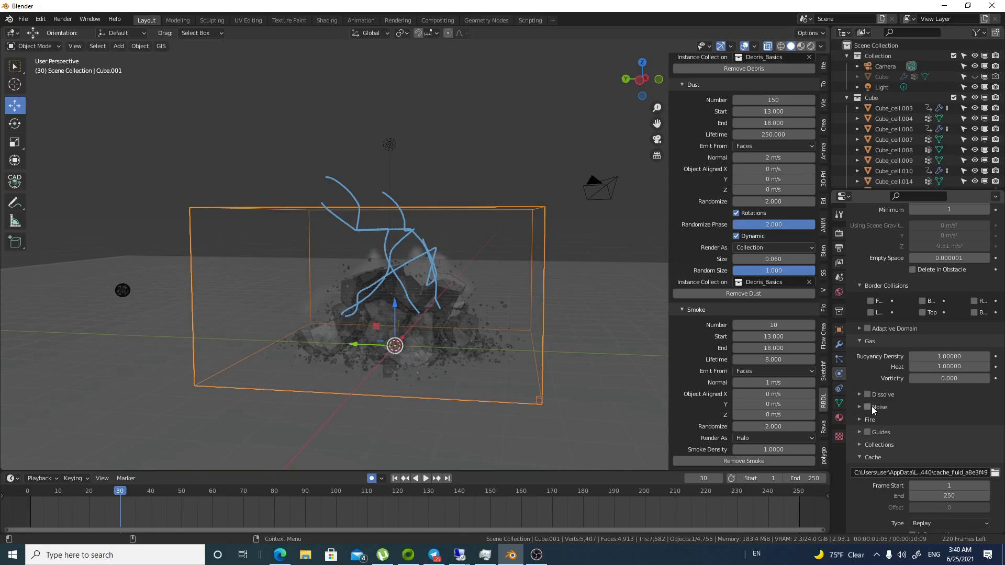
pyautogui.click(867, 394)
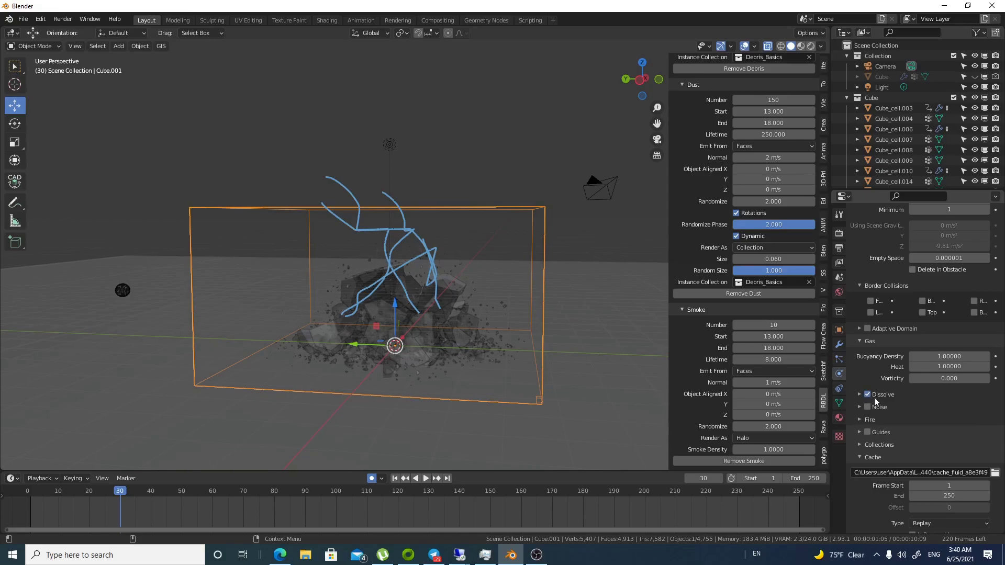
pyautogui.click(879, 395)
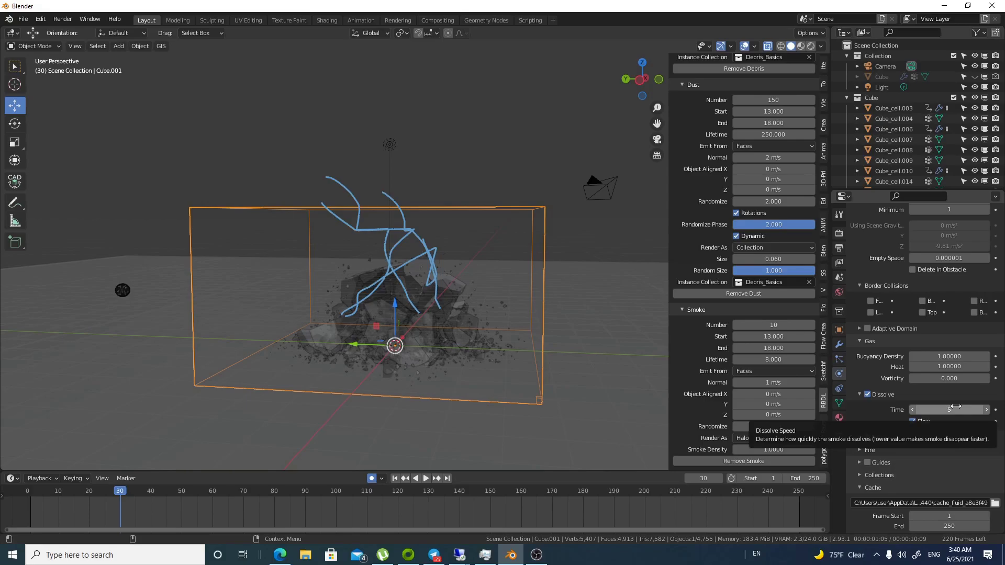
pyautogui.click(955, 409)
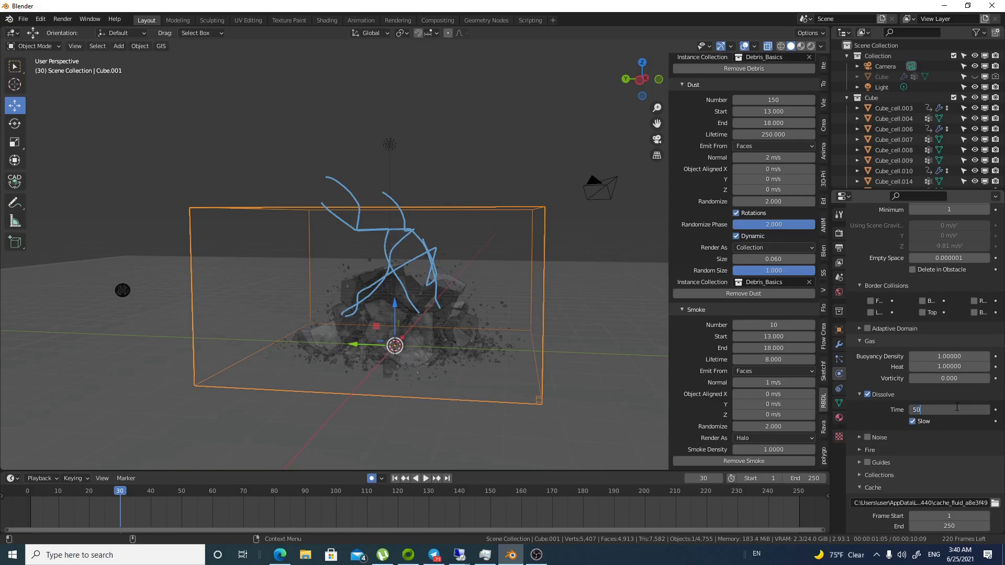
pyautogui.press('Return')
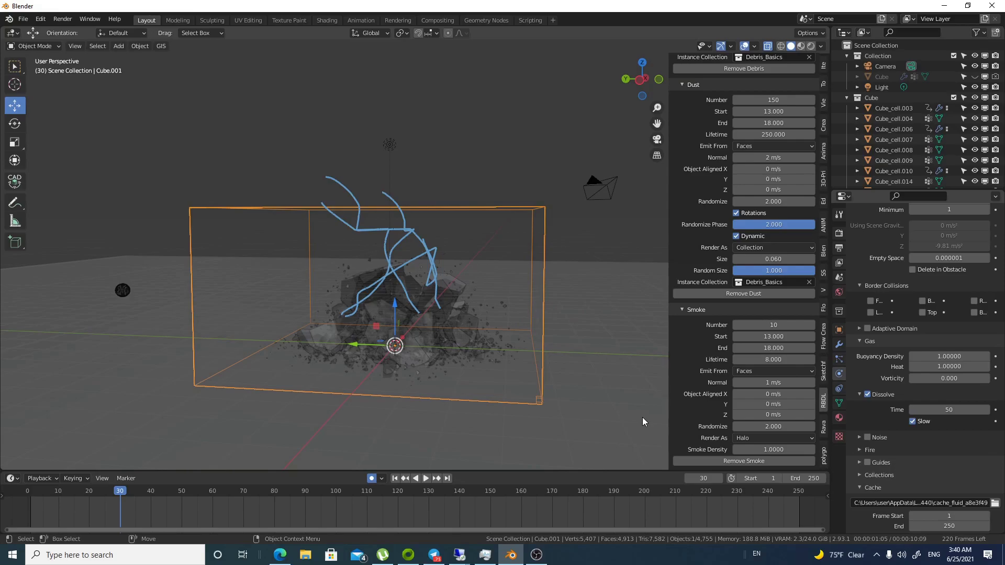
# Step: Replay the smoke simulation from frame 1 to frame 65 and view it from closer around the debris
pyautogui.scroll(3, 408, 312)
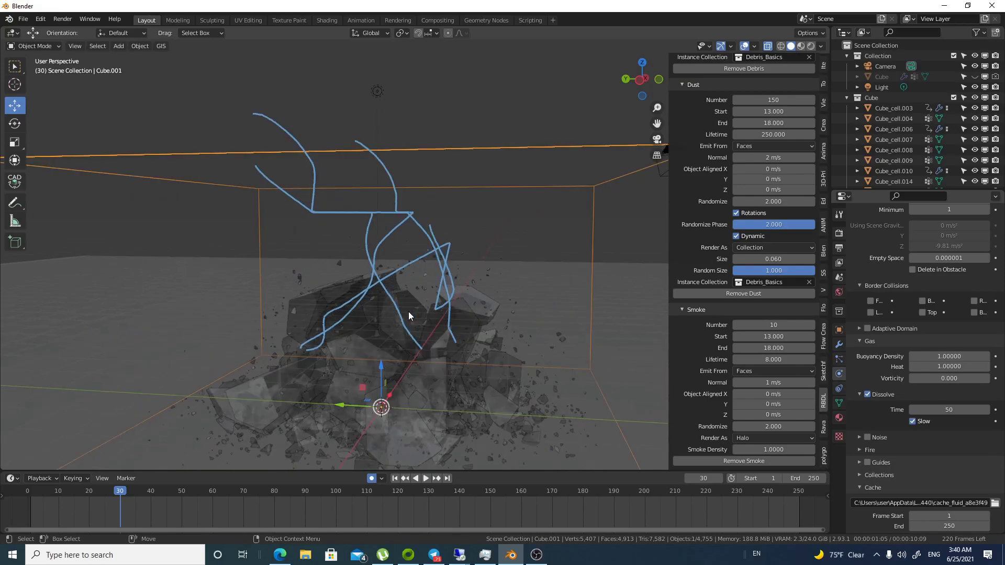
pyautogui.scroll(-2, 401, 302)
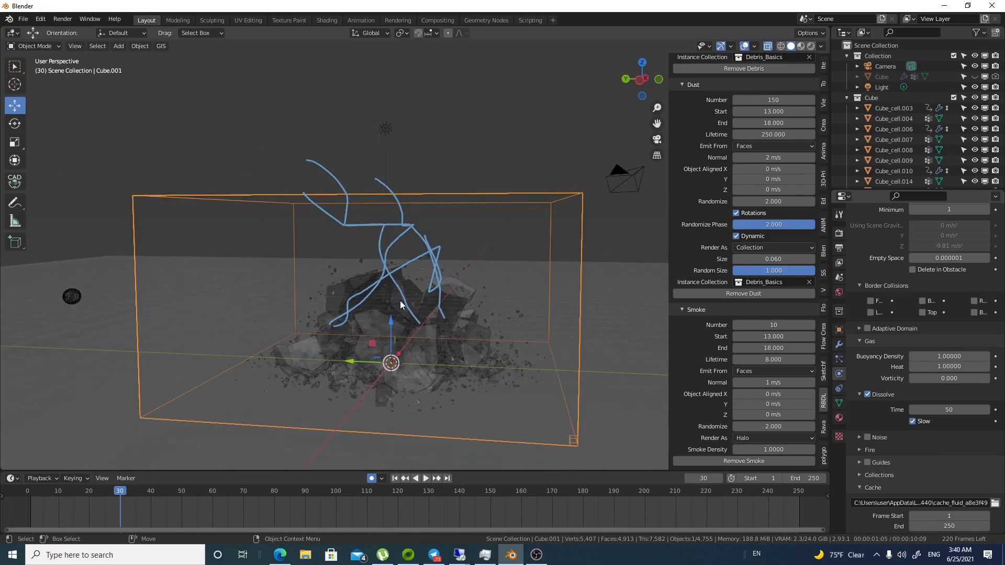
pyautogui.moveTo(400, 300); pyautogui.dragTo(385, 345, button='middle')
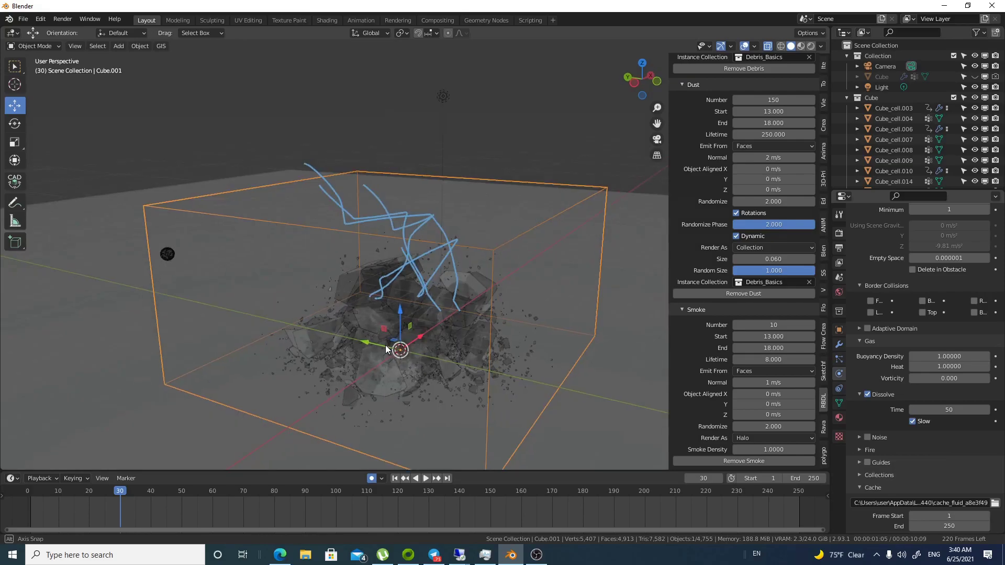
pyautogui.click(394, 478)
pyautogui.press('space')
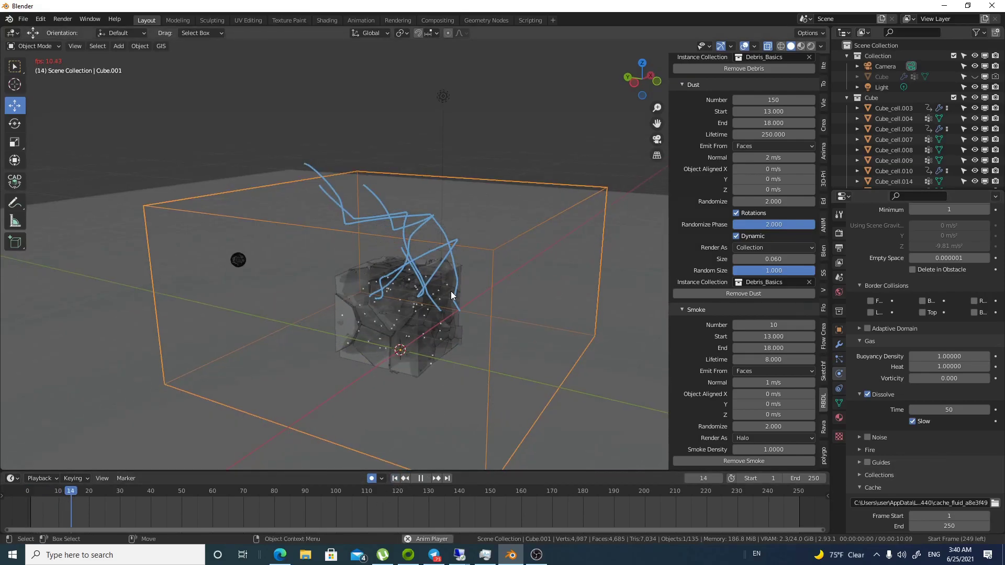
pyautogui.scroll(3, 461, 285)
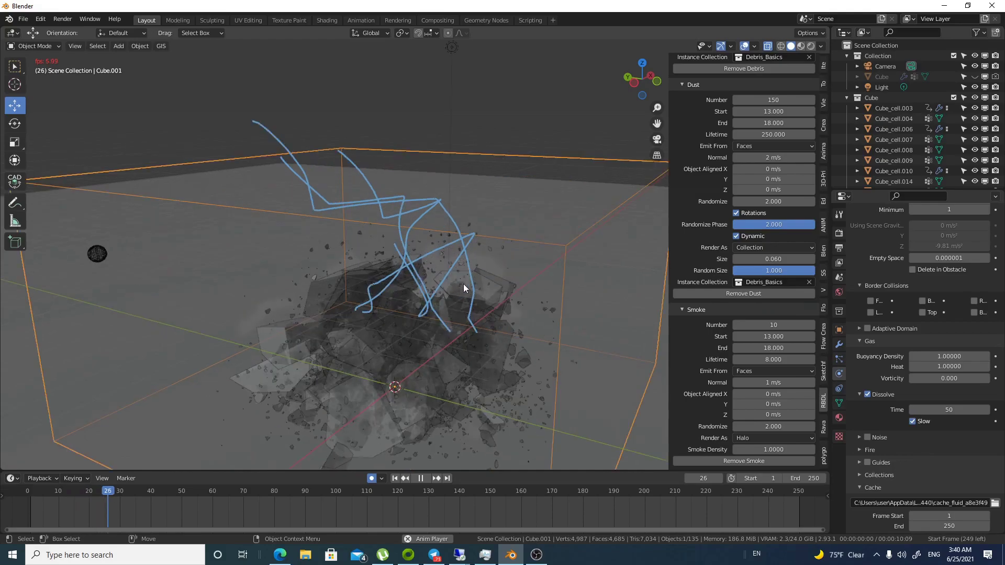
pyautogui.moveTo(466, 282); pyautogui.dragTo(476, 272, button='middle')
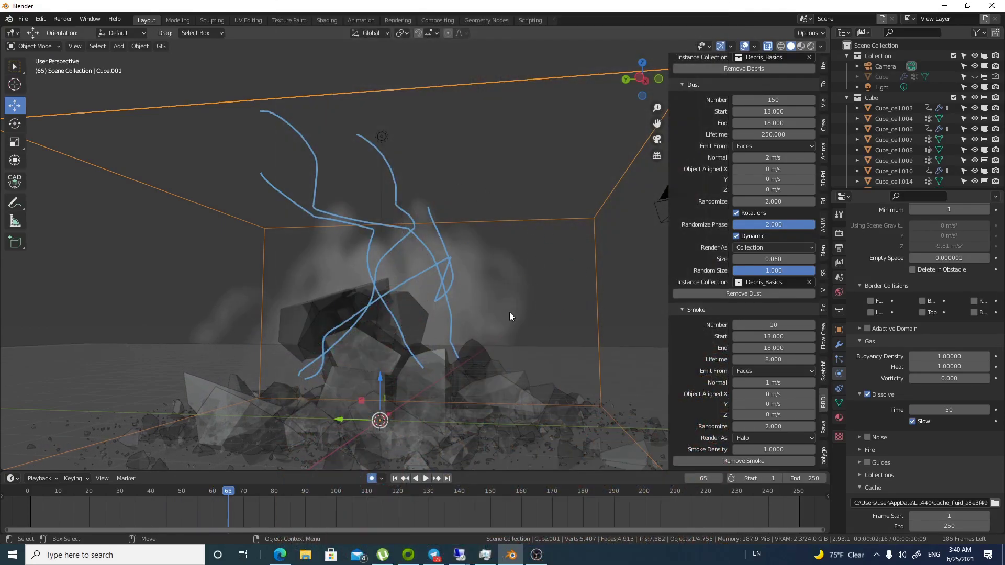
# Step: Switch the viewport to rendered shading and enable Ambient Occlusion, Bloom, Screen Space Reflections and Motion Blur for Eevee
pyautogui.click(810, 46)
pyautogui.click(838, 233)
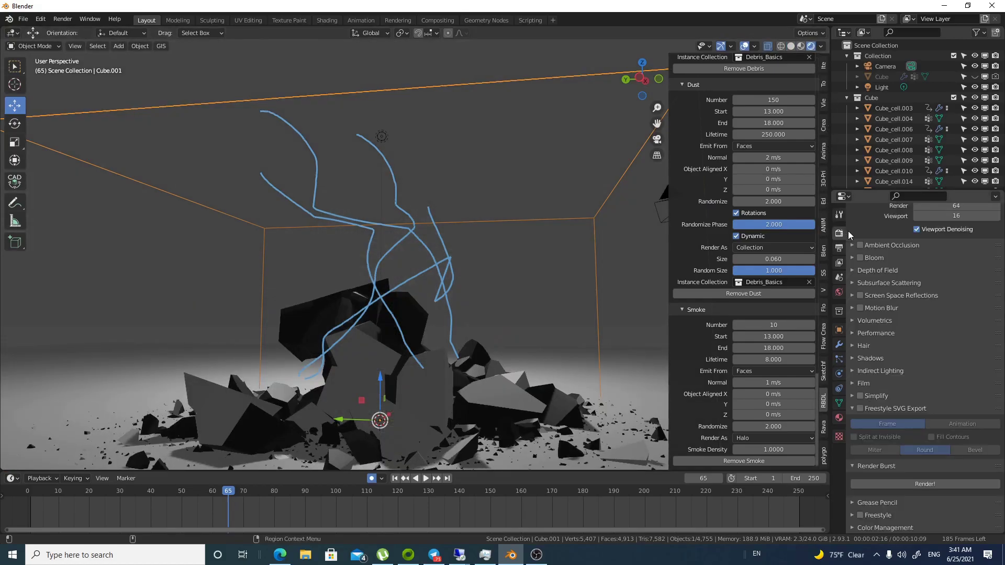
pyautogui.scroll(3, 872, 266)
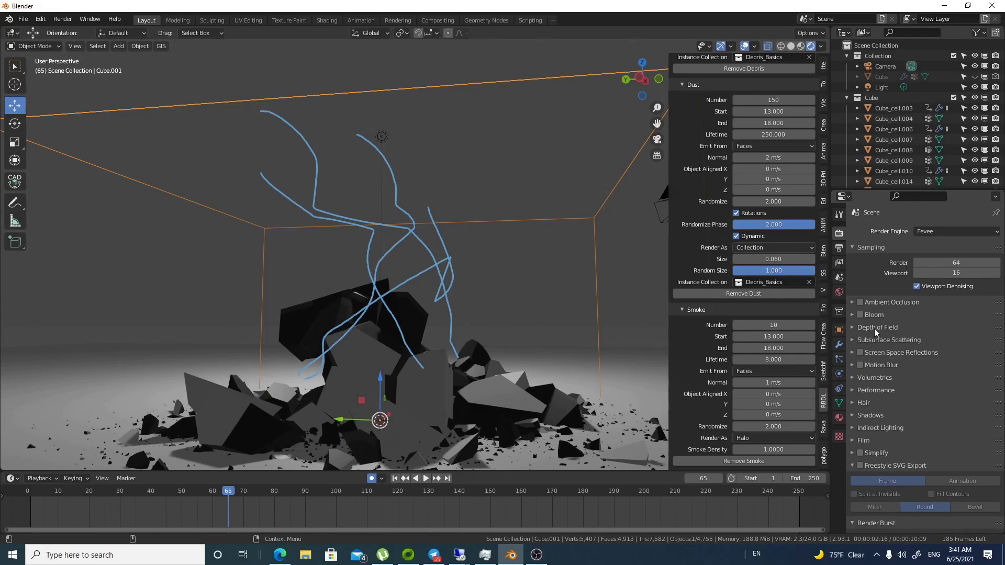
pyautogui.moveTo(860, 302); pyautogui.dragTo(863, 372)
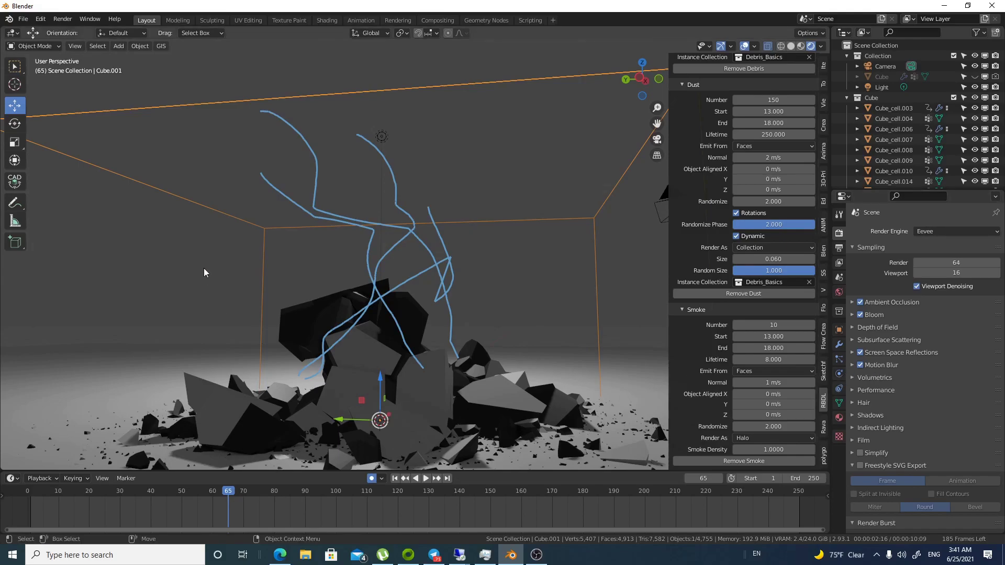
# Step: Enable Volumetric Shadows and set the volumetrics Tile Size to 2 px in the Eevee settings
pyautogui.click(926, 377)
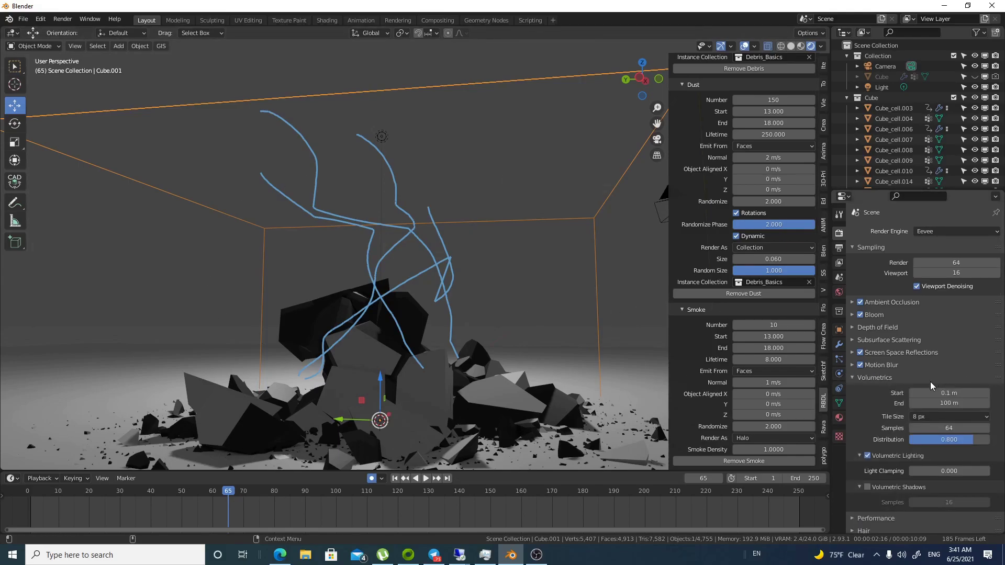
pyautogui.click(868, 487)
pyautogui.scroll(-1, 921, 423)
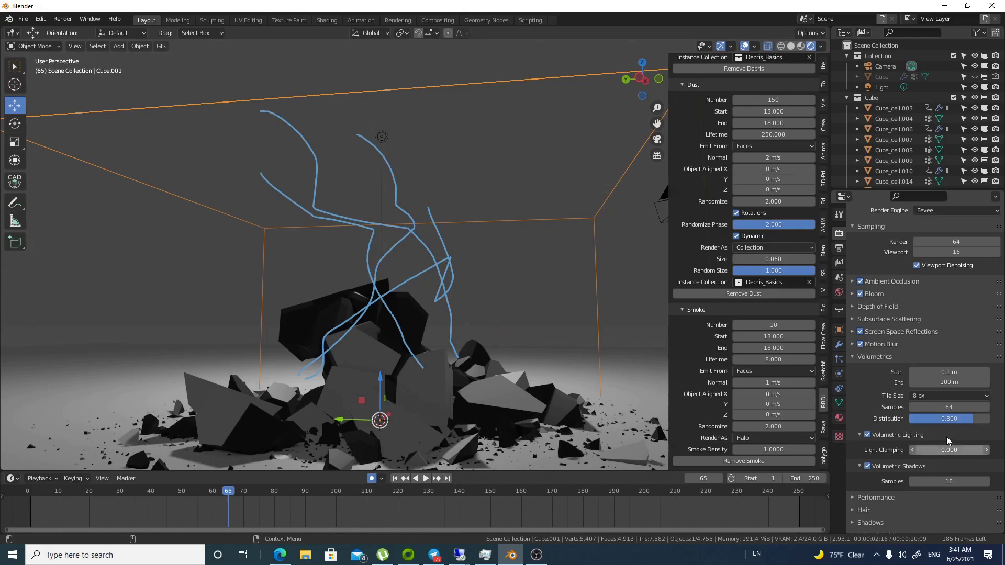
pyautogui.click(954, 397)
pyautogui.click(953, 408)
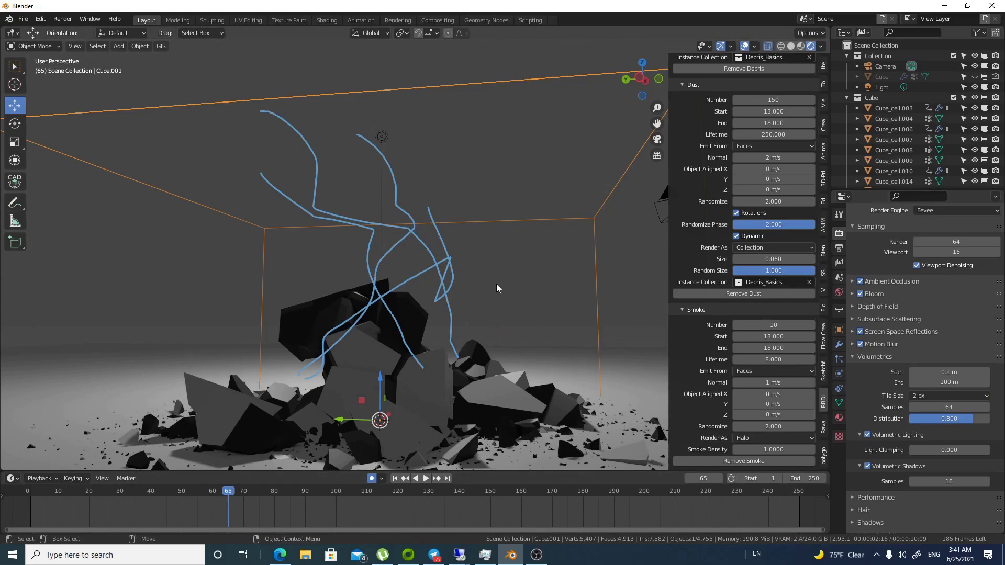
# Step: Replay the collapse in rendered shading from frame 1 and stop at frame 57
pyautogui.moveTo(478, 253); pyautogui.dragTo(469, 287, button='middle')
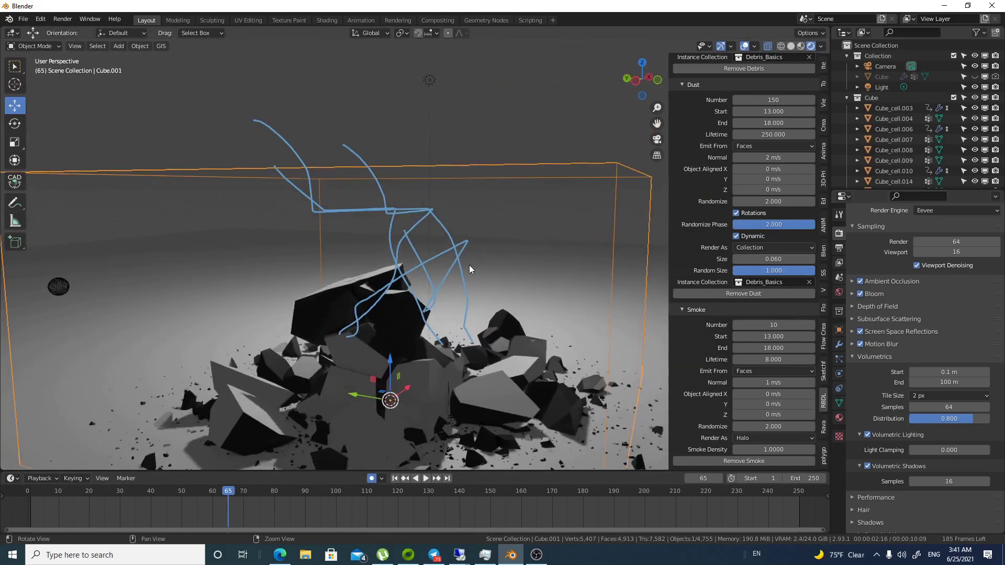
pyautogui.moveTo(425, 460); pyautogui.dragTo(422, 382, button='middle')
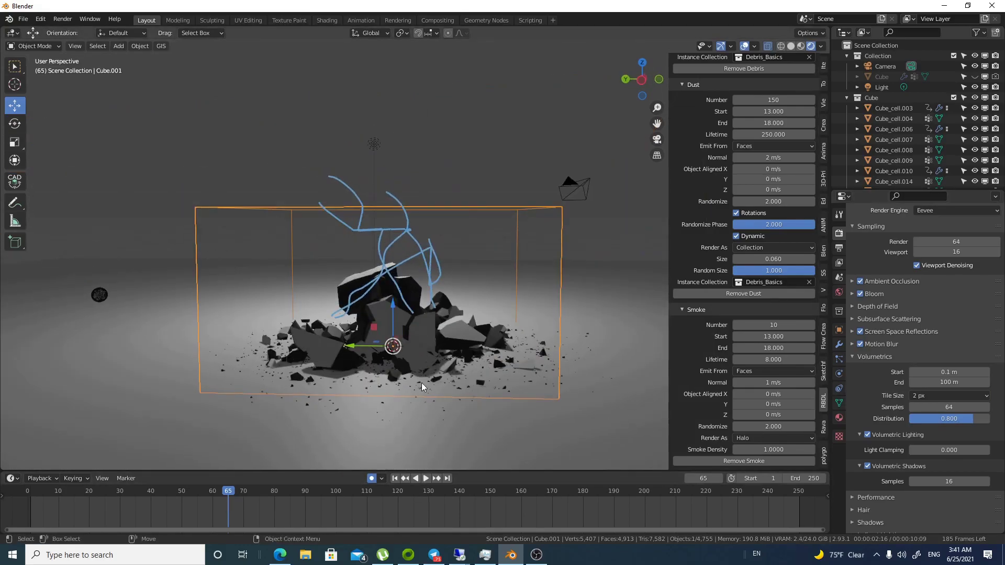
pyautogui.click(395, 477)
pyautogui.press('space')
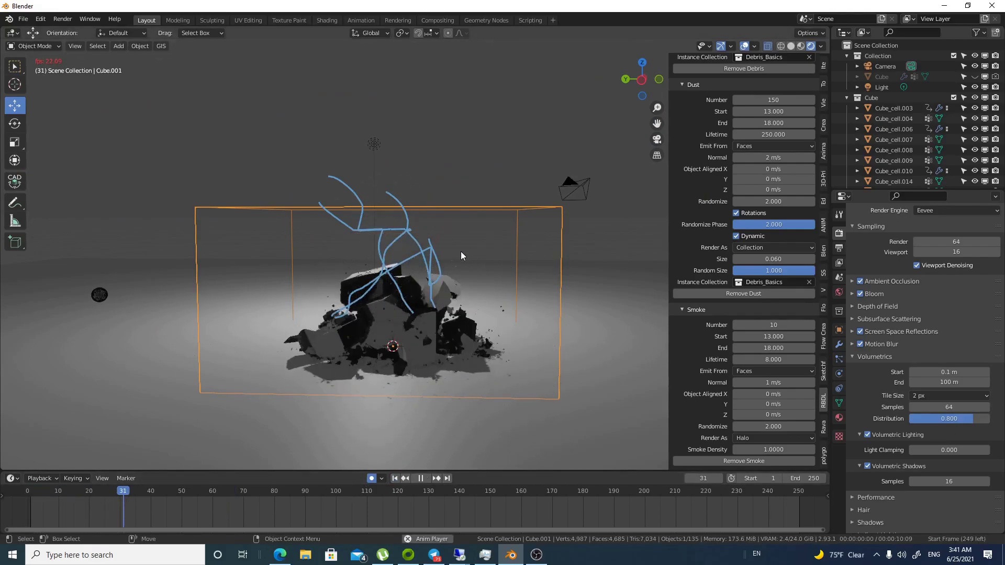
pyautogui.press('space')
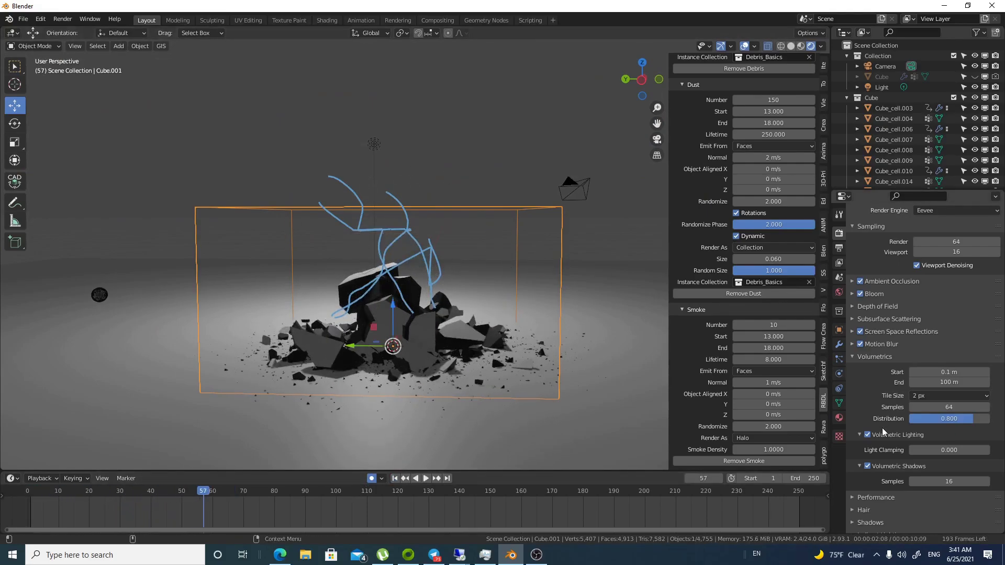
# Step: Give the domain box a new material, remove its surface shader and assign Principled Volume as the volume shader
pyautogui.click(840, 418)
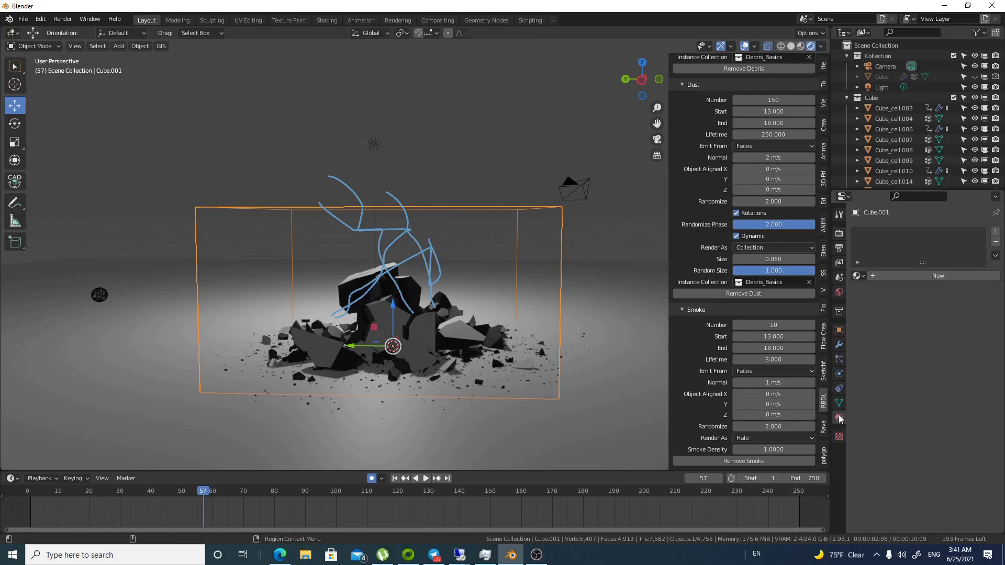
pyautogui.click(916, 278)
pyautogui.click(954, 337)
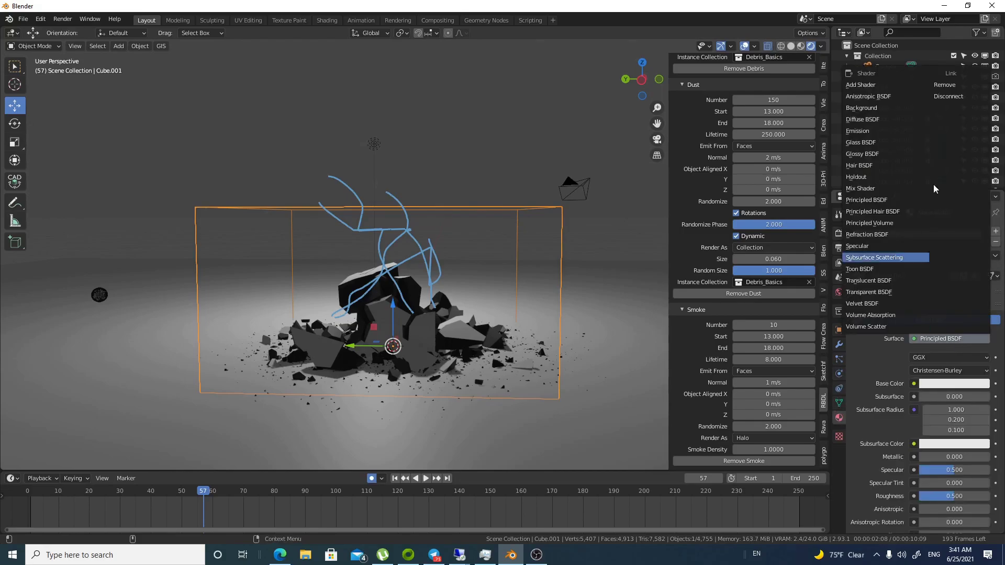
pyautogui.click(961, 84)
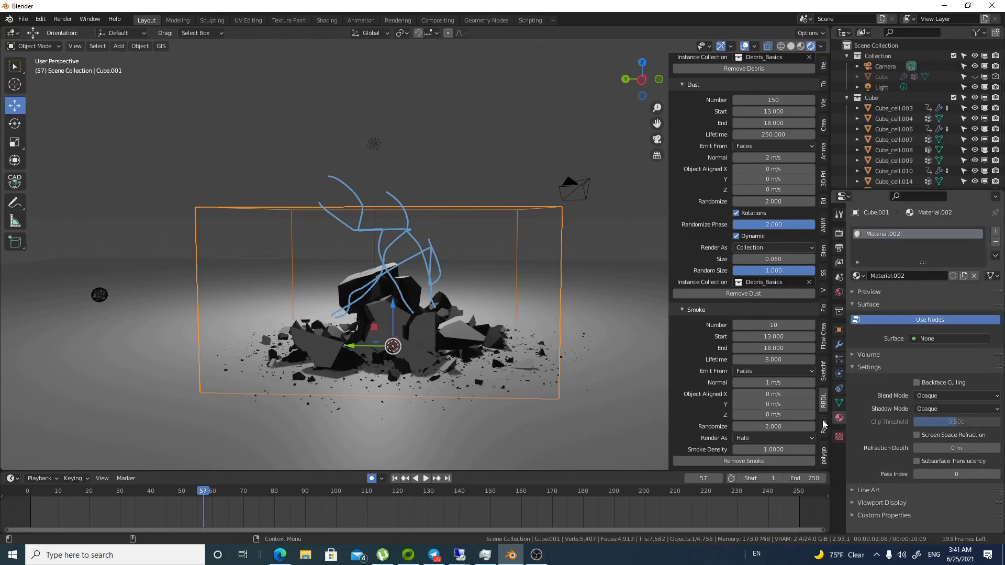
pyautogui.click(920, 355)
pyautogui.click(937, 370)
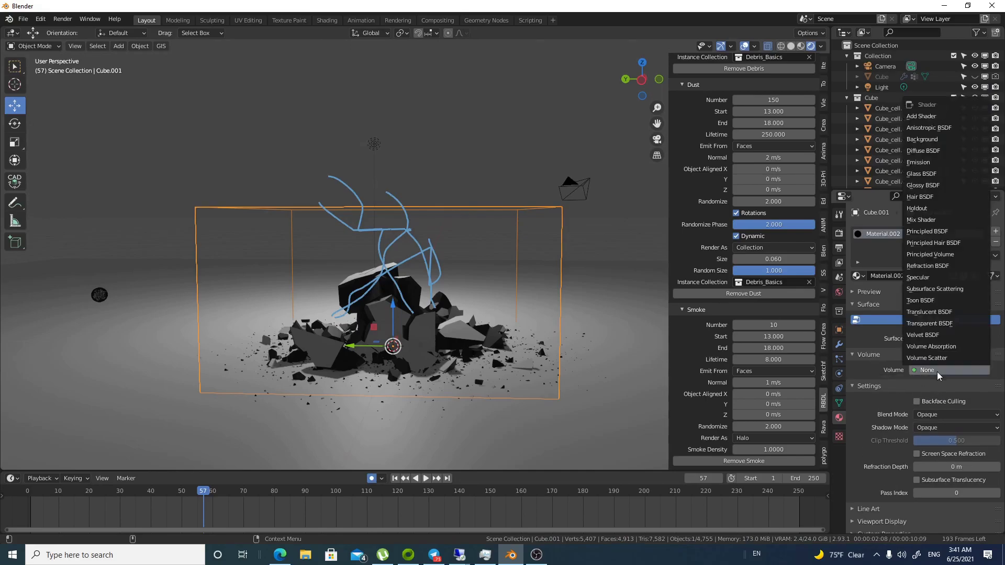
pyautogui.click(957, 255)
# Step: Raise the Principled Volume density of the smoke material to 19.7
pyautogui.scroll(4, 520, 317)
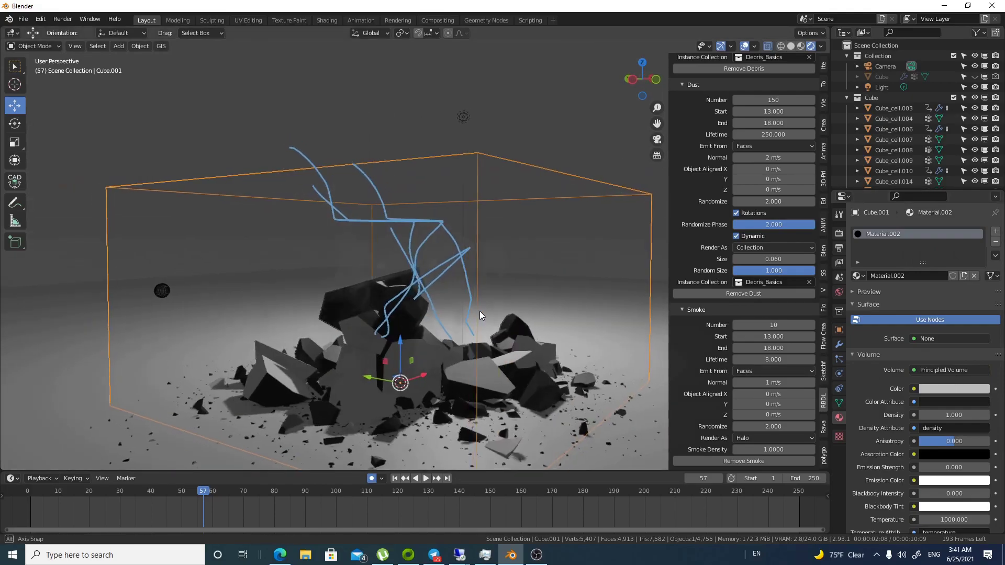
pyautogui.moveTo(483, 311); pyautogui.dragTo(400, 310, button='middle')
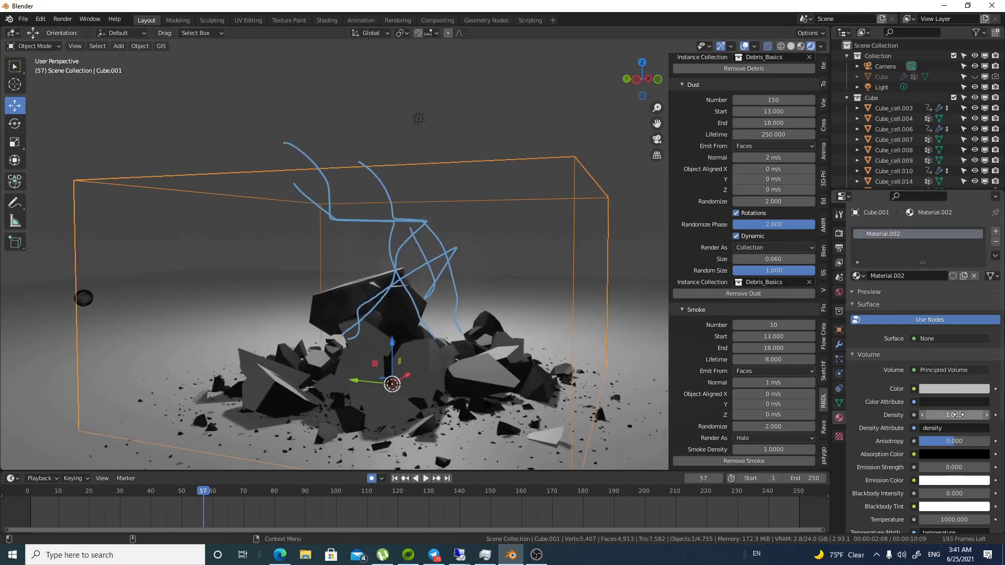
pyautogui.moveTo(954, 415); pyautogui.dragTo(990, 415)
pyautogui.moveTo(496, 249)
pyautogui.mouseDown(button='middle')
pyautogui.moveTo(493, 274)
pyautogui.moveTo(462, 296)
pyautogui.moveTo(478, 250)
pyautogui.moveTo(489, 254)
pyautogui.mouseUp(button='middle')
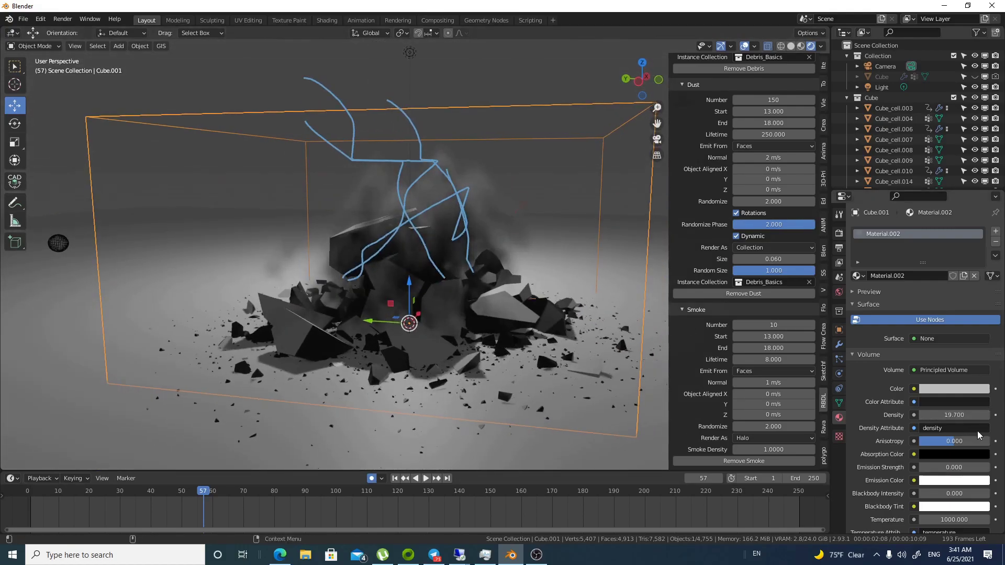
# Step: Try an orange-brown color for the smoke's Principled Volume shader
pyautogui.click(969, 388)
pyautogui.click(918, 296)
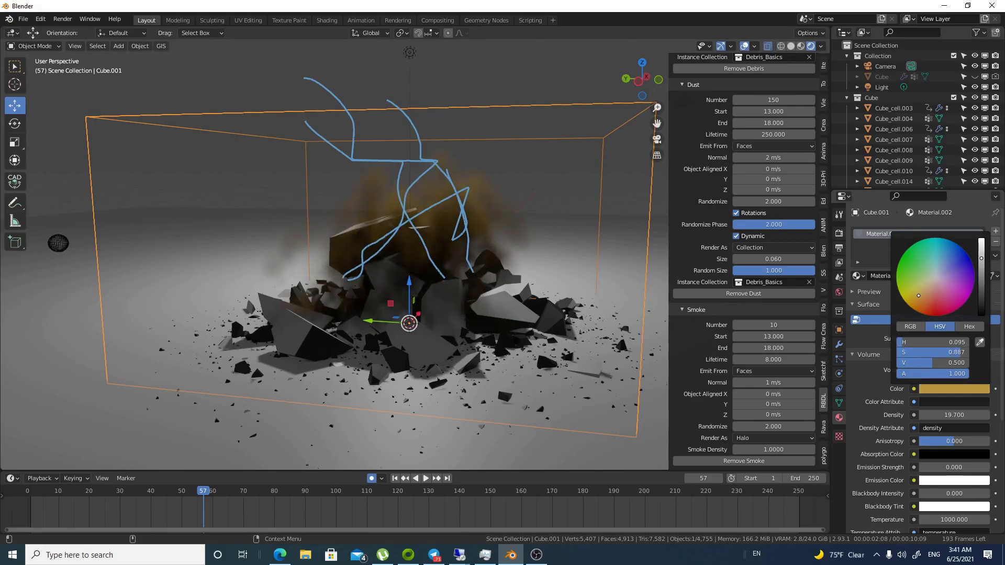
pyautogui.moveTo(924, 312); pyautogui.dragTo(907, 300)
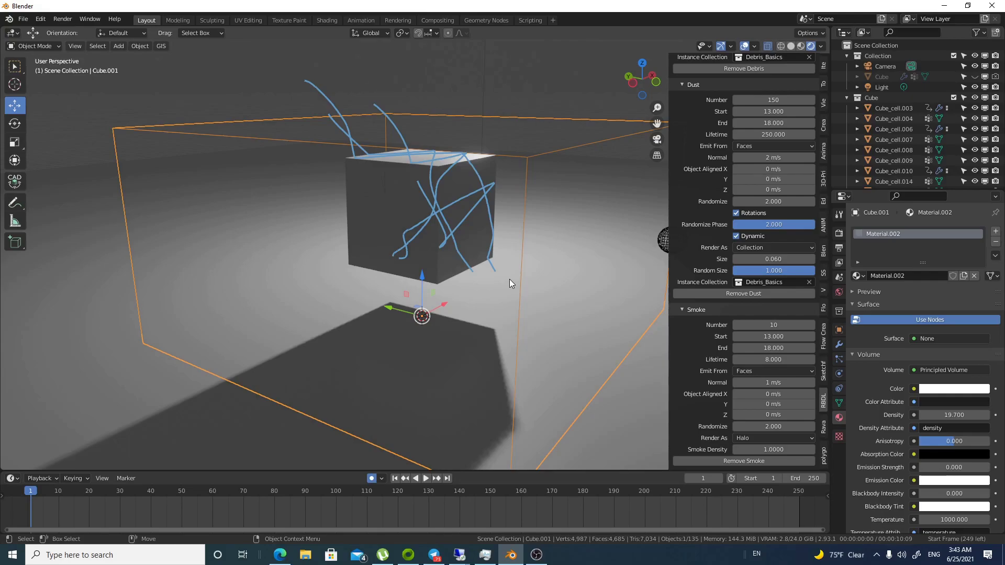
# Step: Start RBDLab's explode visualization for the fractured cube and adjust its Amount
pyautogui.scroll(-10, 759, 322)
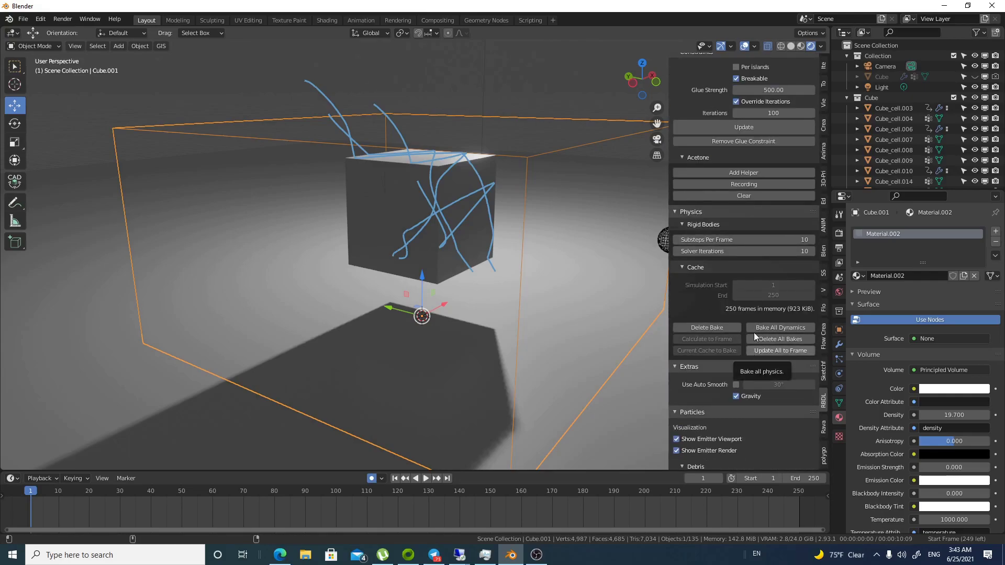
pyautogui.scroll(-10, 754, 323)
pyautogui.scroll(12, 731, 235)
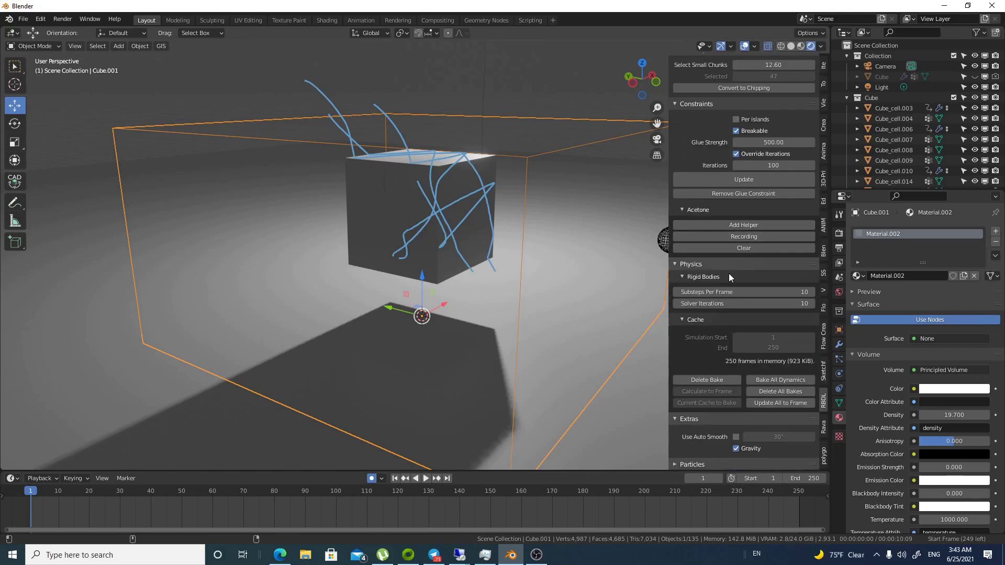
pyautogui.scroll(14, 734, 152)
pyautogui.scroll(3, 726, 189)
pyautogui.click(733, 191)
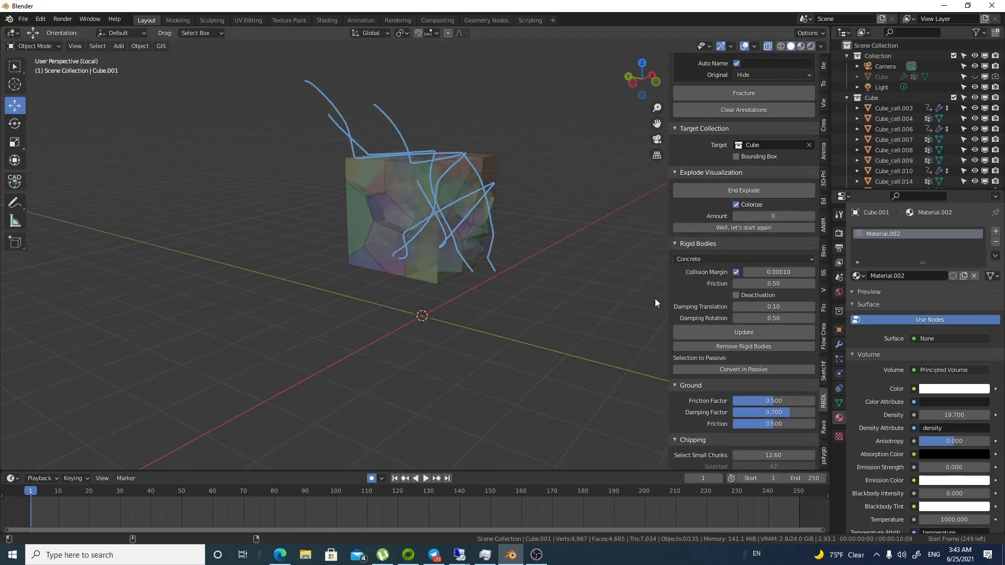
pyautogui.moveTo(742, 218); pyautogui.dragTo(785, 218)
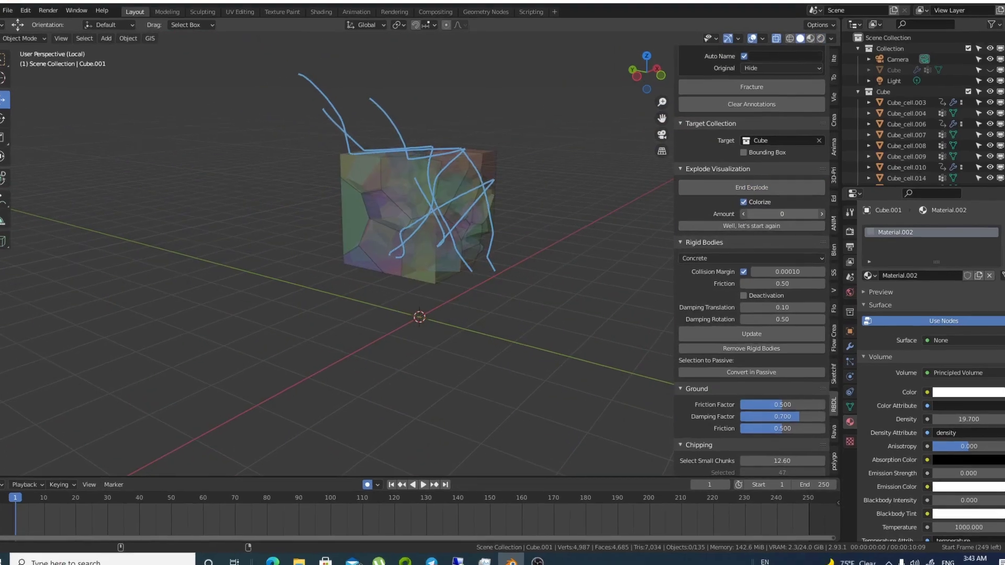